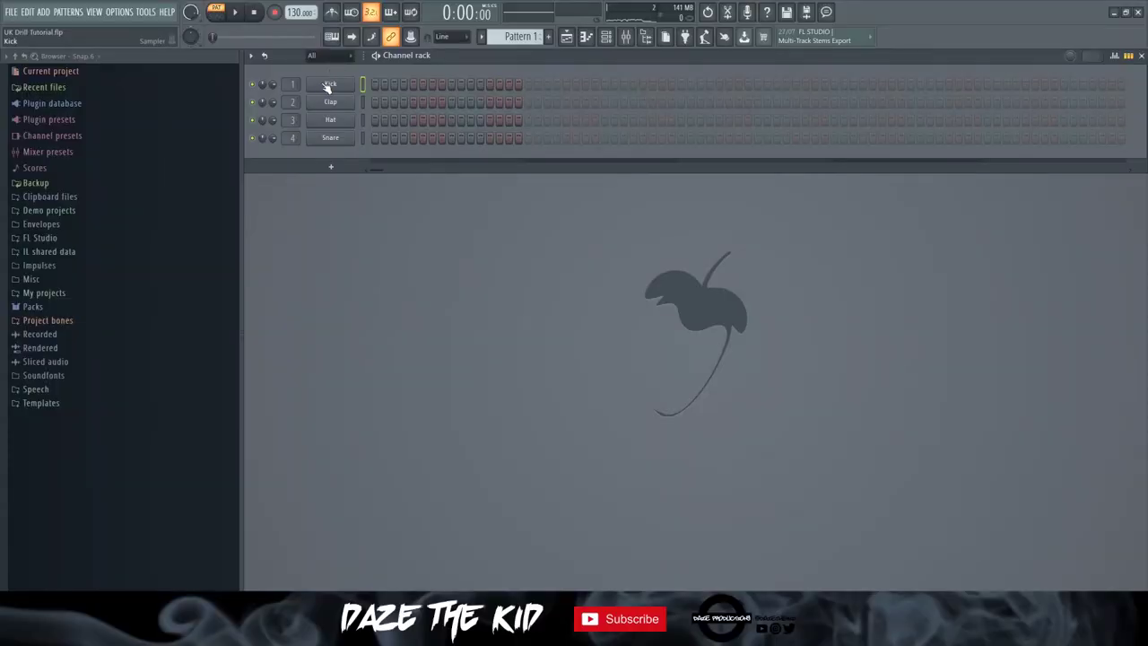
{"action": "right_click", "coordinate": [329, 86]}
{"action": "mouse_move", "coordinate": [398, 178]}
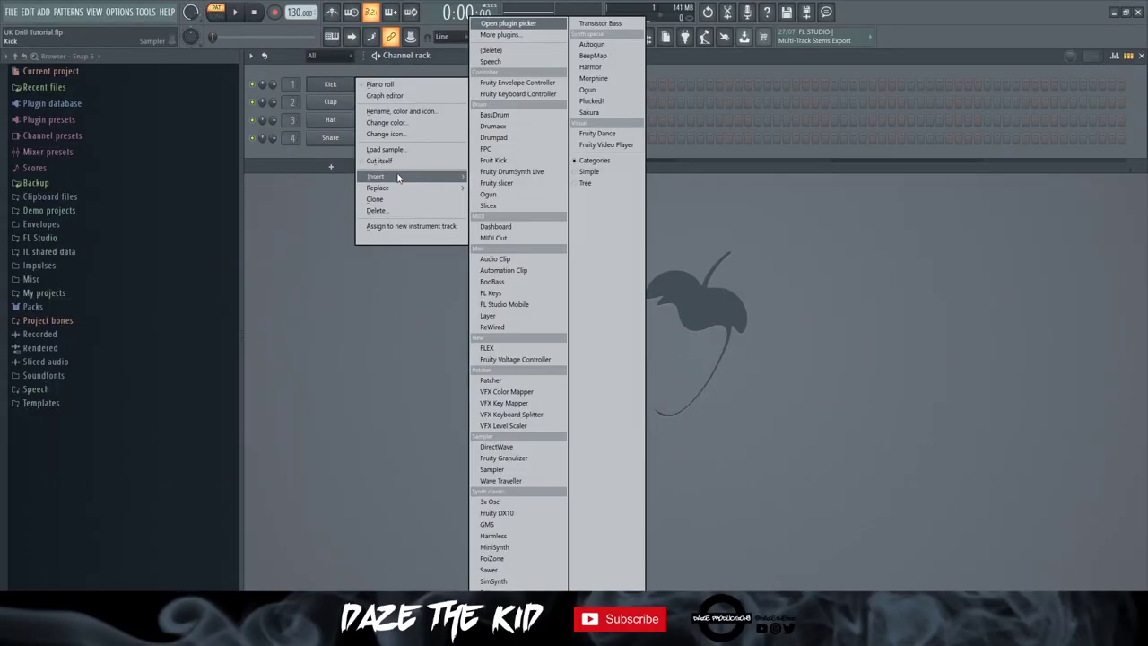
{"action": "left_click", "coordinate": [311, 202]}
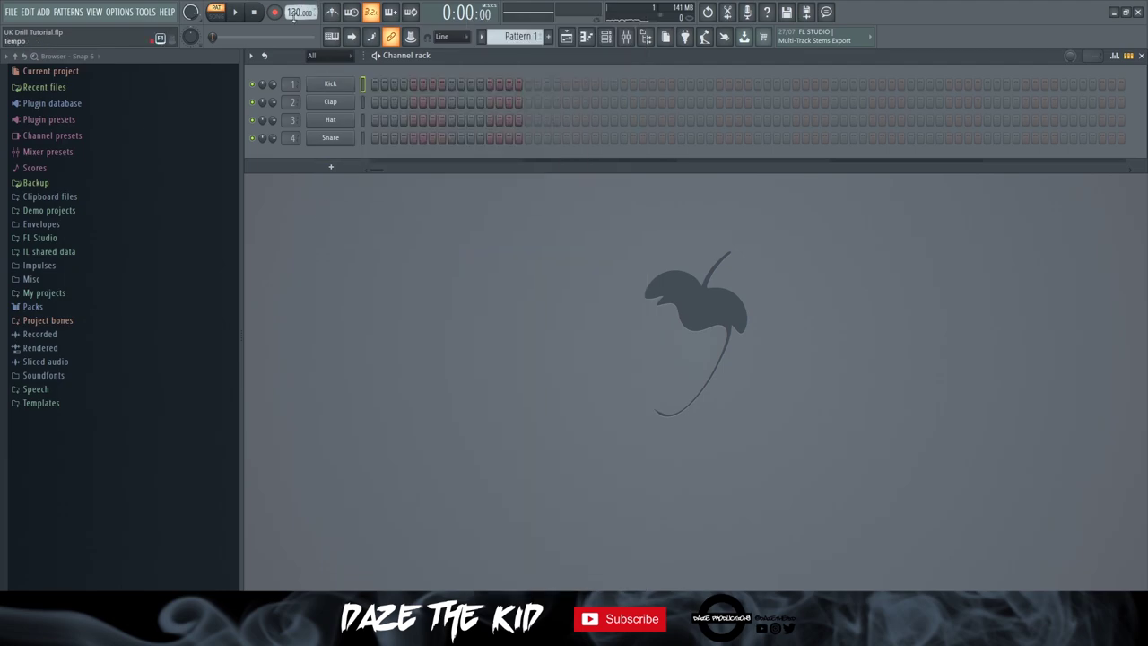
Set the project tempo to 143 BPM
{"action": "left_click_drag", "start_coordinate": [297, 13], "coordinate": [297, 7]}
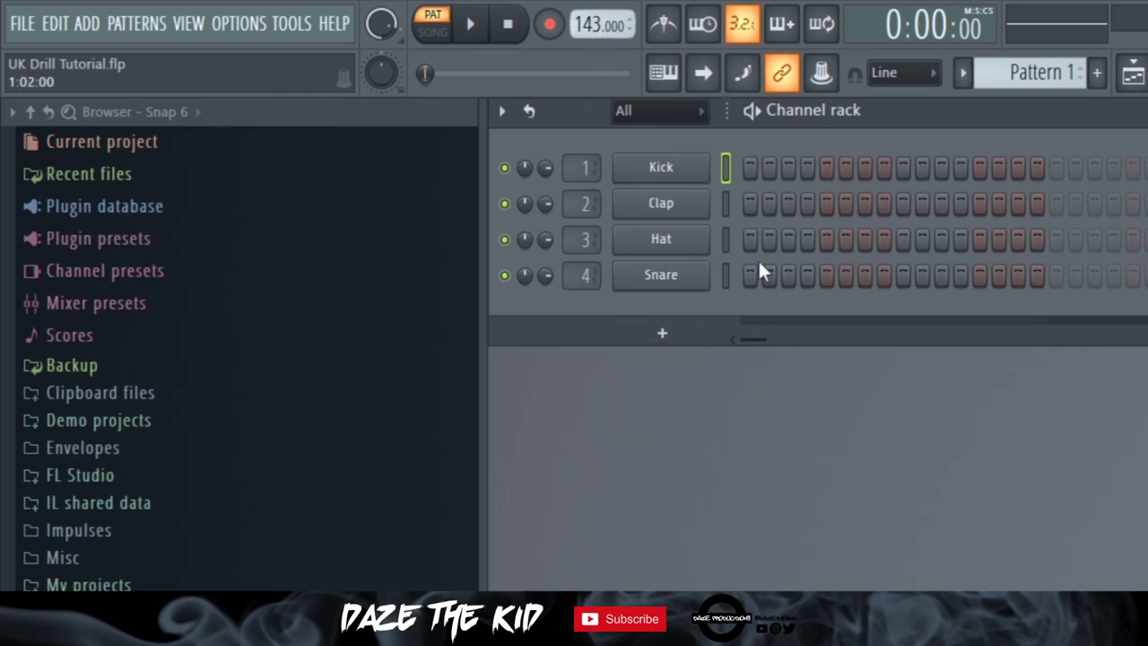
Insert a FLEX instrument channel above the Kick by choosing it from the full generator plugin list
{"action": "right_click", "coordinate": [708, 170]}
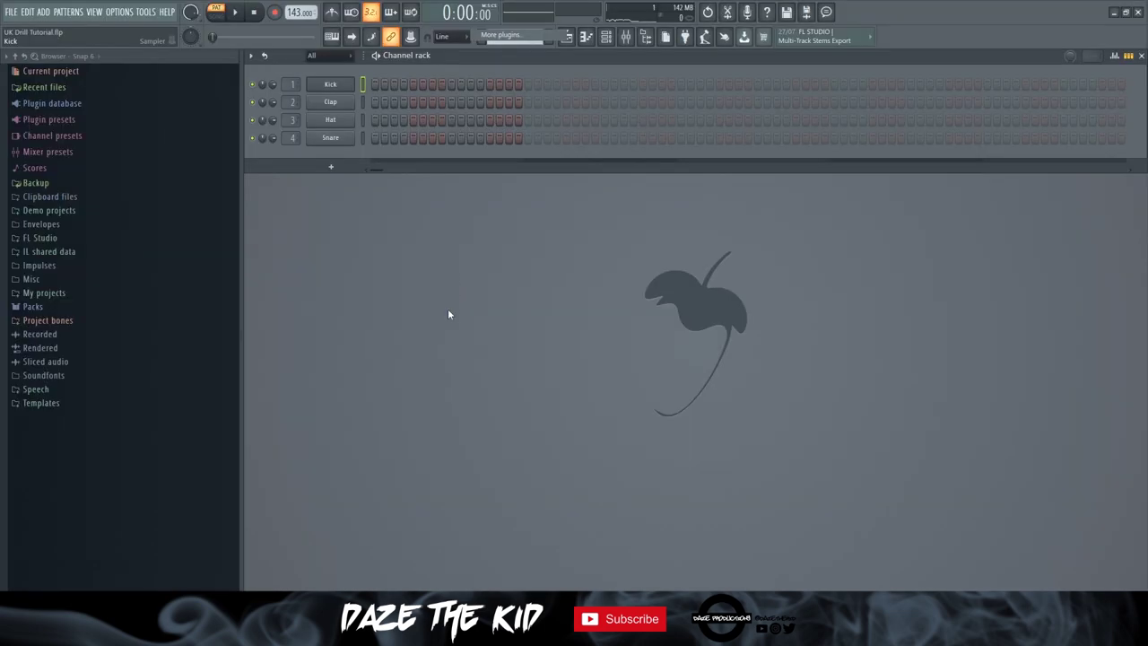
{"action": "scroll", "coordinate": [484, 346], "scroll_direction": "down", "scroll_amount": 5}
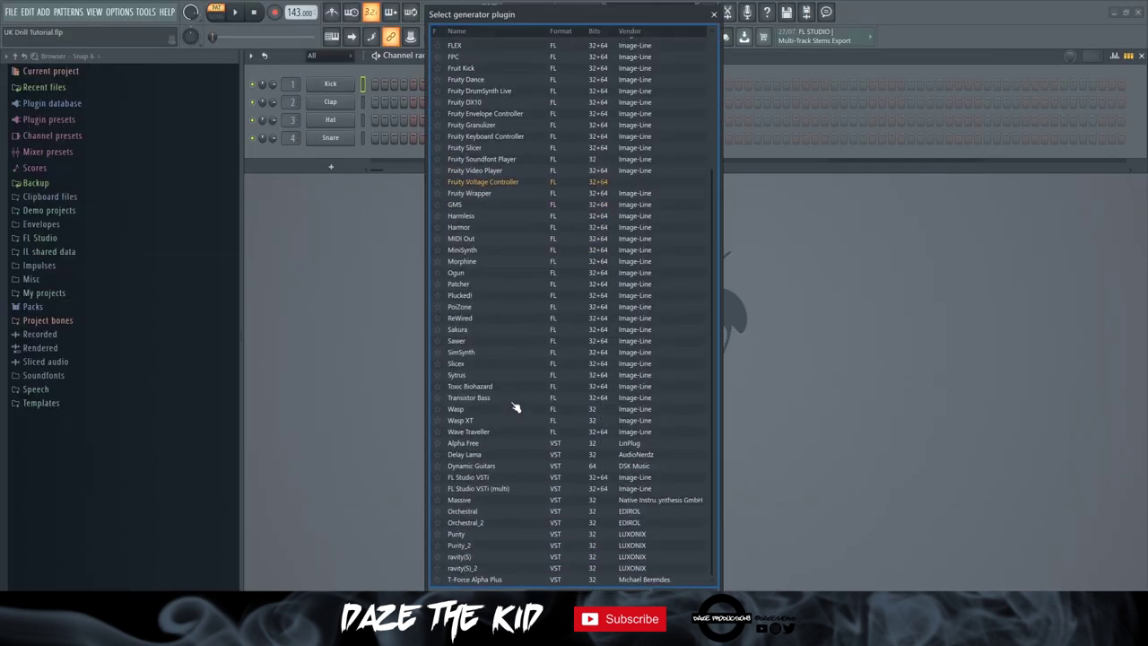
{"action": "scroll", "coordinate": [506, 431], "scroll_direction": "up", "scroll_amount": 5}
{"action": "left_click", "coordinate": [462, 177]}
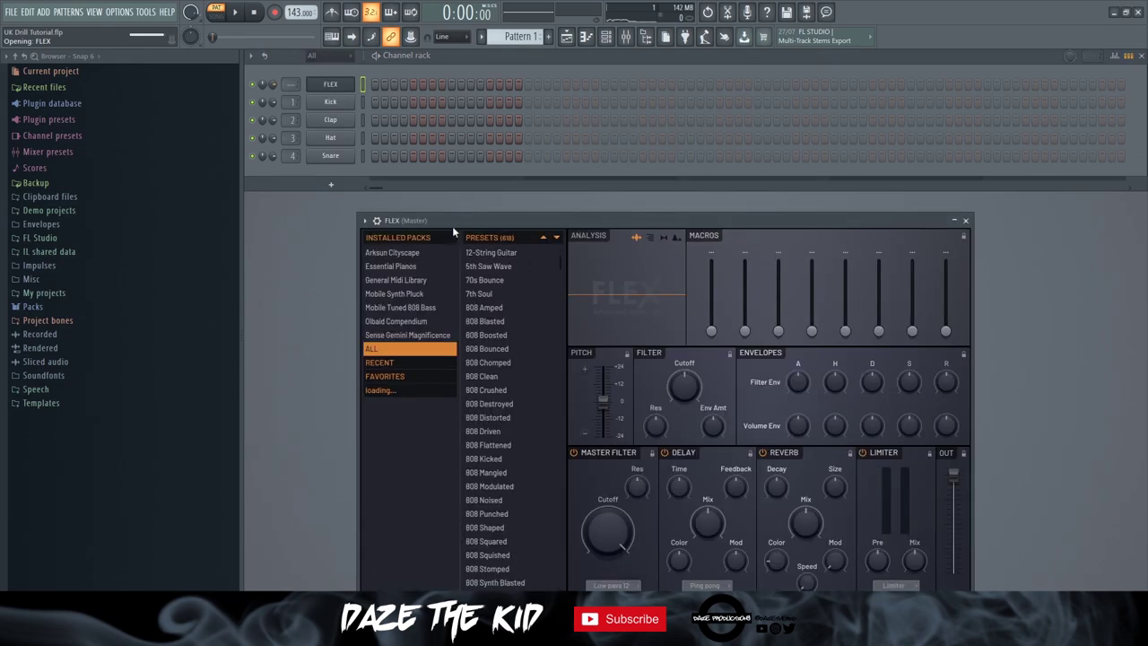
Reposition the FLEX window and load the Steinway D preset from the Essential Pianos pack
{"action": "left_click_drag", "start_coordinate": [452, 226], "coordinate": [431, 142]}
{"action": "left_click", "coordinate": [362, 189]}
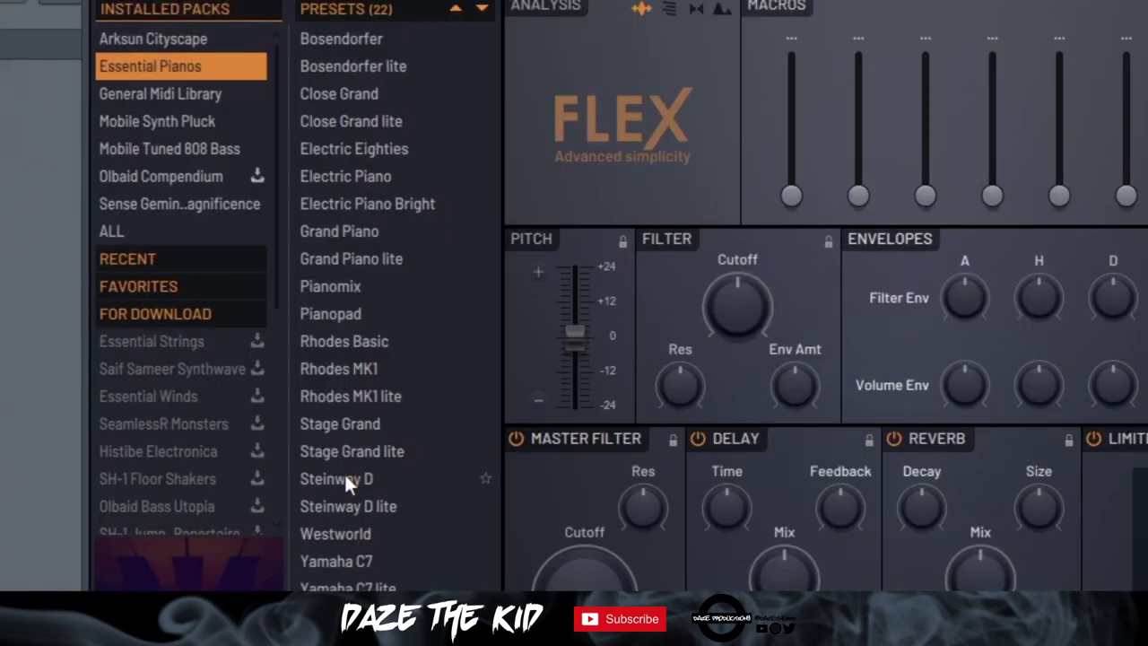
{"action": "left_click", "coordinate": [350, 480]}
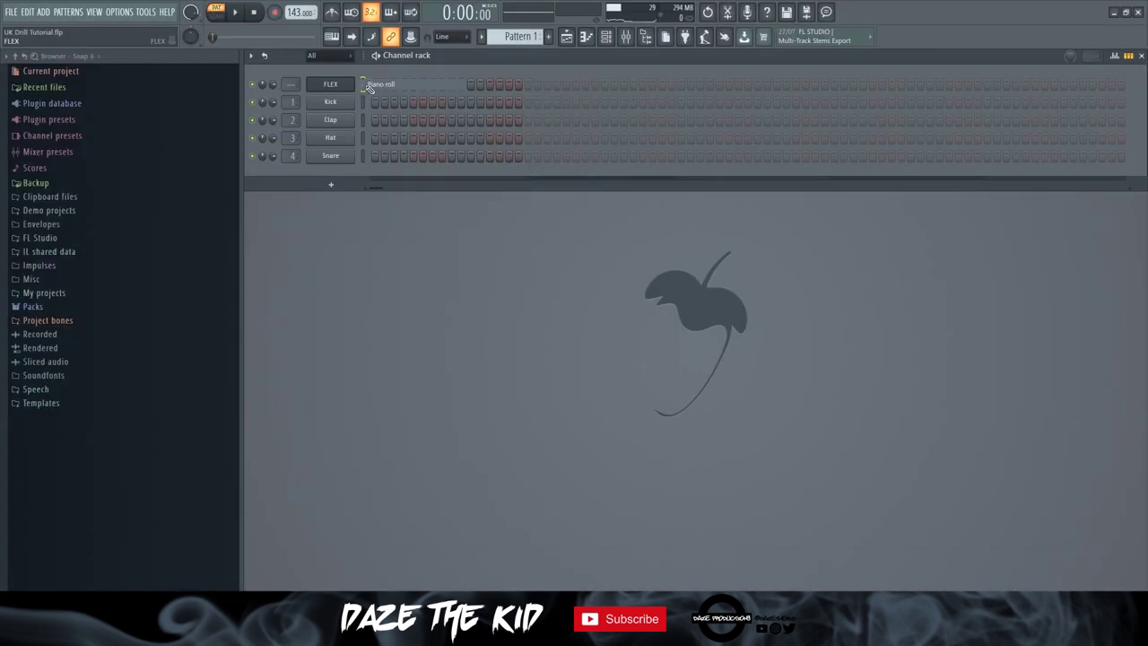
Draw the four-bar line D5, A#5, G5, D5, A#5, C6 in FLEX's piano roll, duplicated an octave lower
{"action": "key", "text": "F7"}
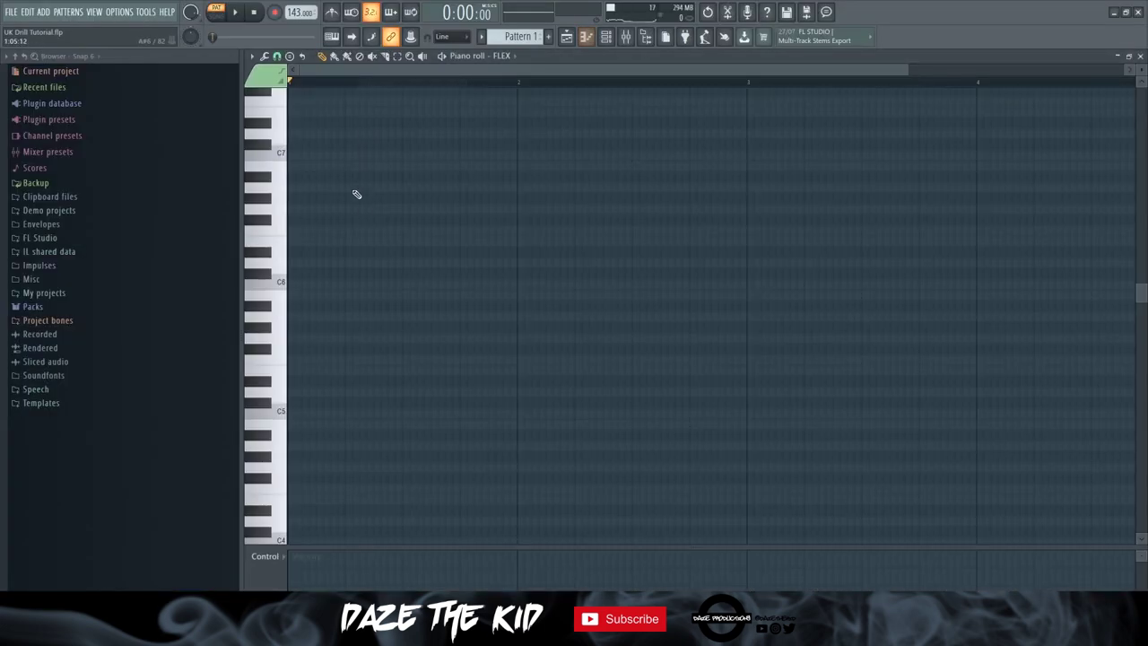
{"action": "left_click_drag", "start_coordinate": [302, 392], "coordinate": [252, 405]}
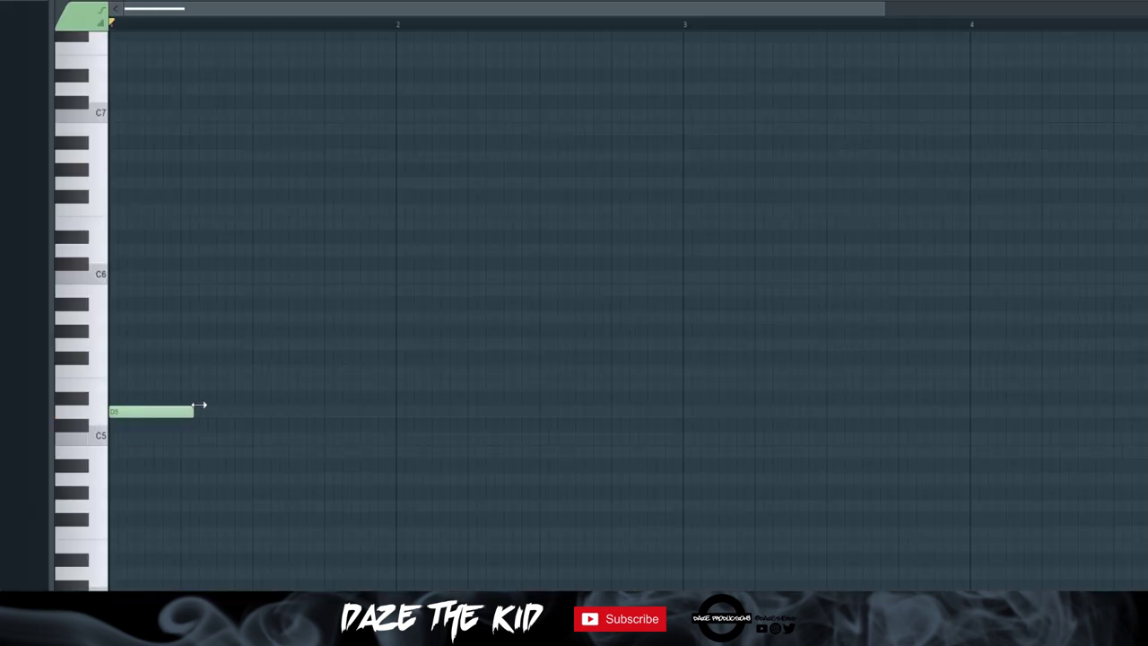
{"action": "left_click_drag", "start_coordinate": [251, 369], "coordinate": [252, 312]}
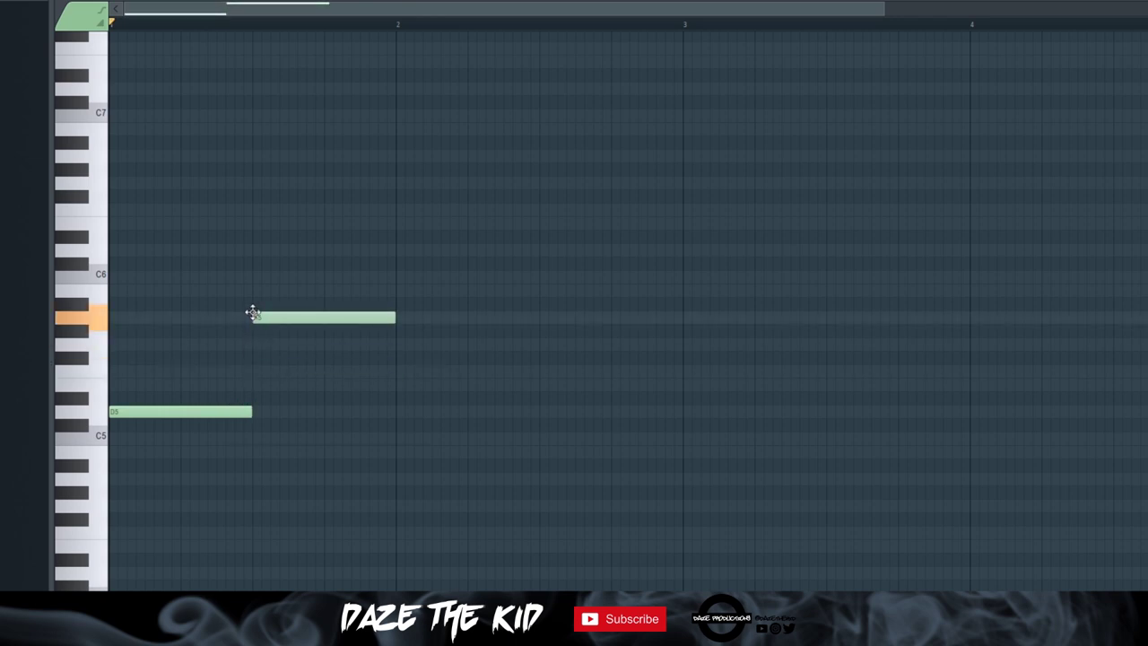
{"action": "left_click", "coordinate": [395, 309]}
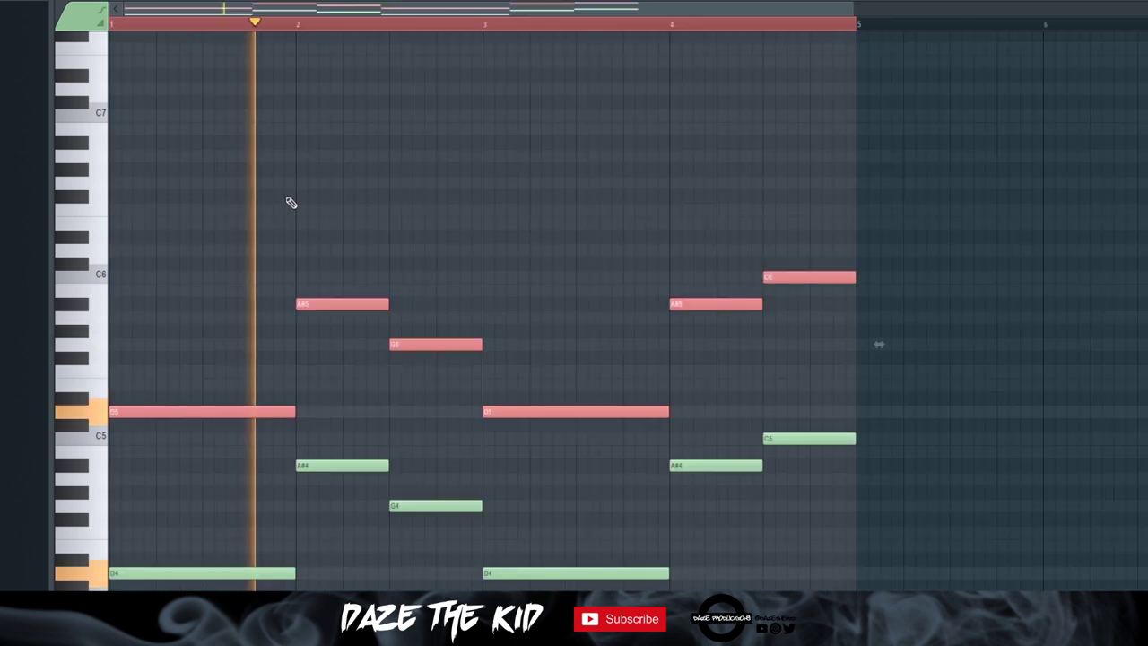
{"action": "left_click", "coordinate": [936, 304]}
{"action": "right_click", "coordinate": [945, 305]}
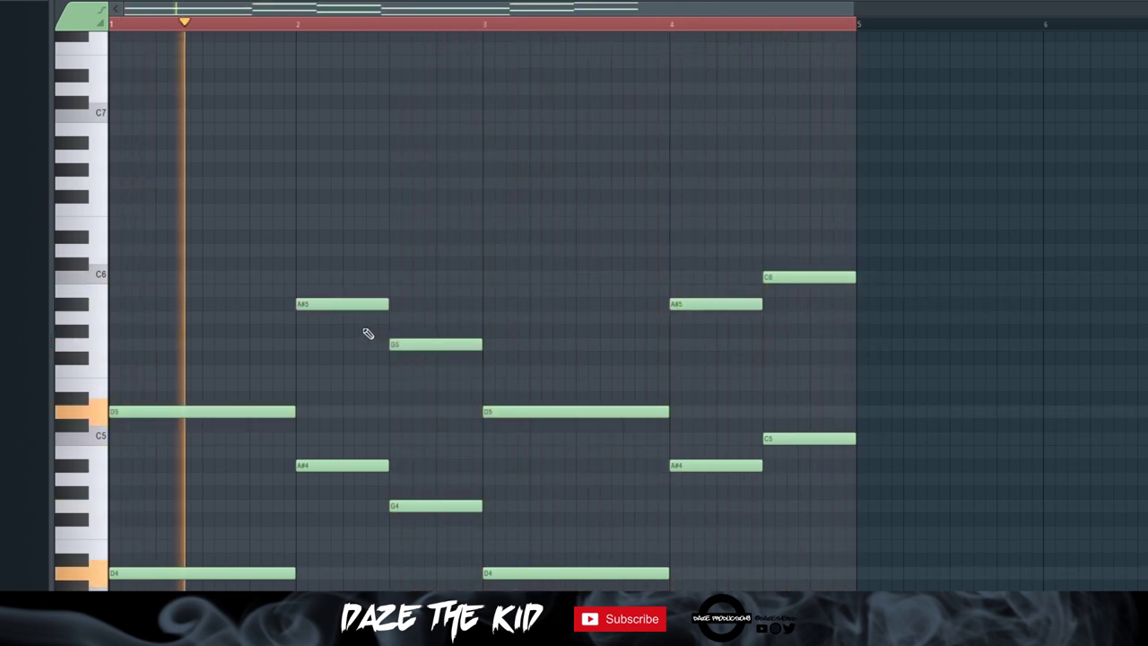
Add F5, C5 and G5 harmony notes and a short-note melody on top, move bar 3's short A#5 to A5, and play the pattern
{"action": "left_click", "coordinate": [397, 245]}
{"action": "right_click", "coordinate": [414, 251]}
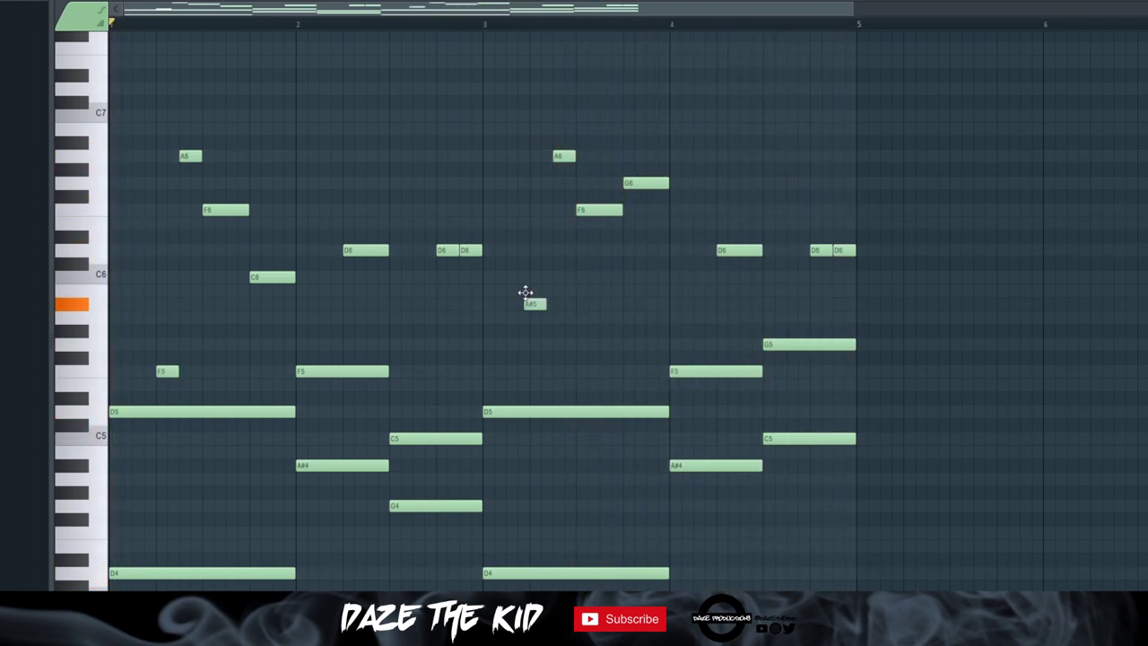
{"action": "left_click_drag", "start_coordinate": [525, 300], "coordinate": [531, 316]}
{"action": "key", "text": "space"}
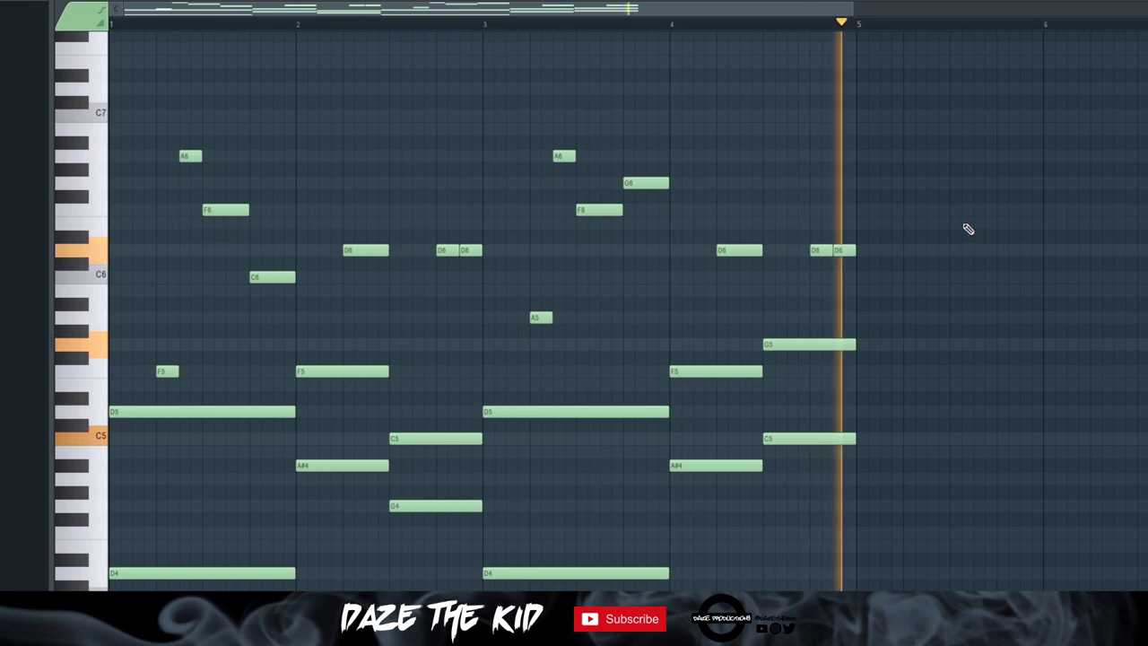
Transpose the whole FLEX pattern down four semitones and listen to it
{"action": "key", "text": "space"}
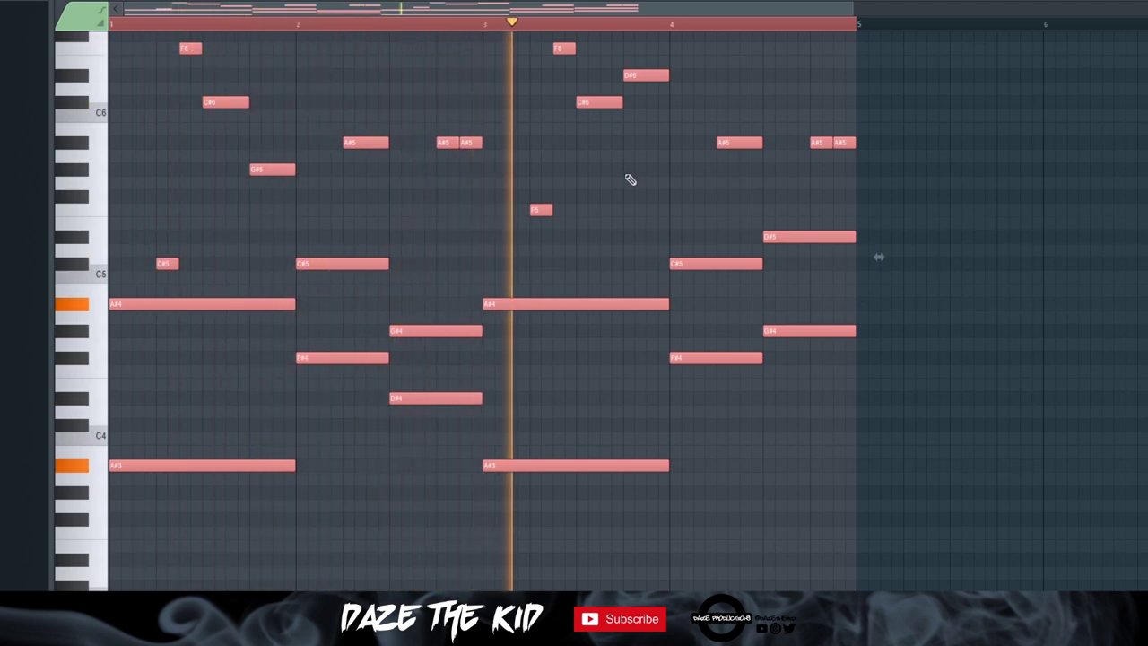
{"action": "key", "text": "space"}
{"action": "key", "text": "space"}
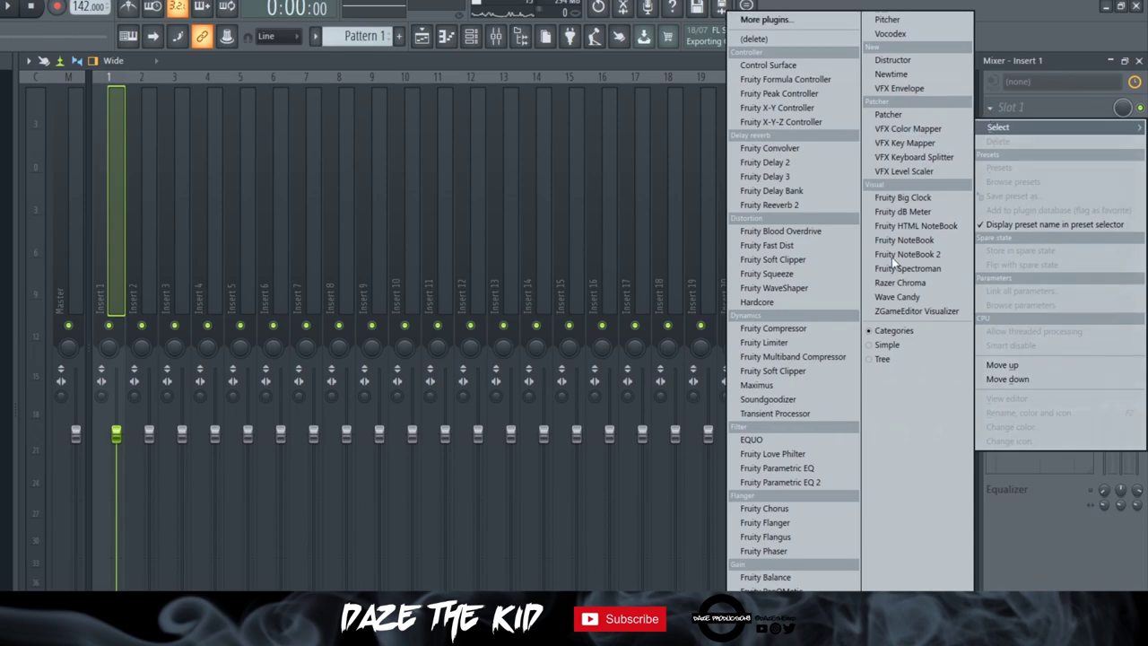
Load the HalfTime effect into slot 1 of mixer insert 1 and close its window
{"action": "left_click", "coordinate": [773, 20]}
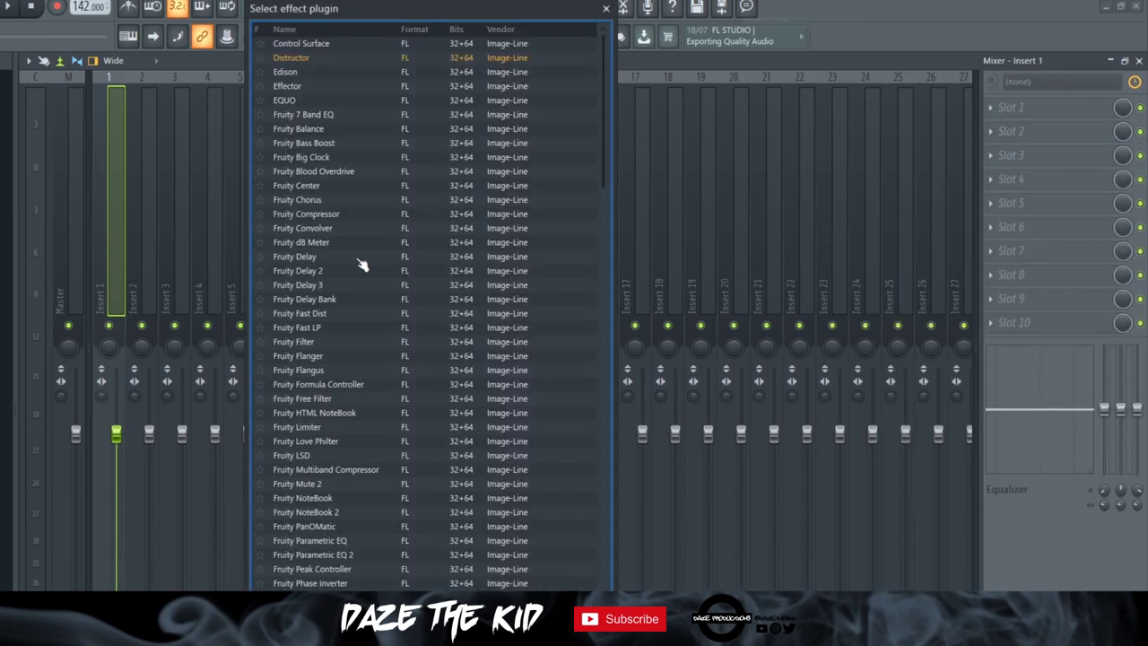
{"action": "scroll", "coordinate": [365, 256], "scroll_direction": "down", "scroll_amount": 10}
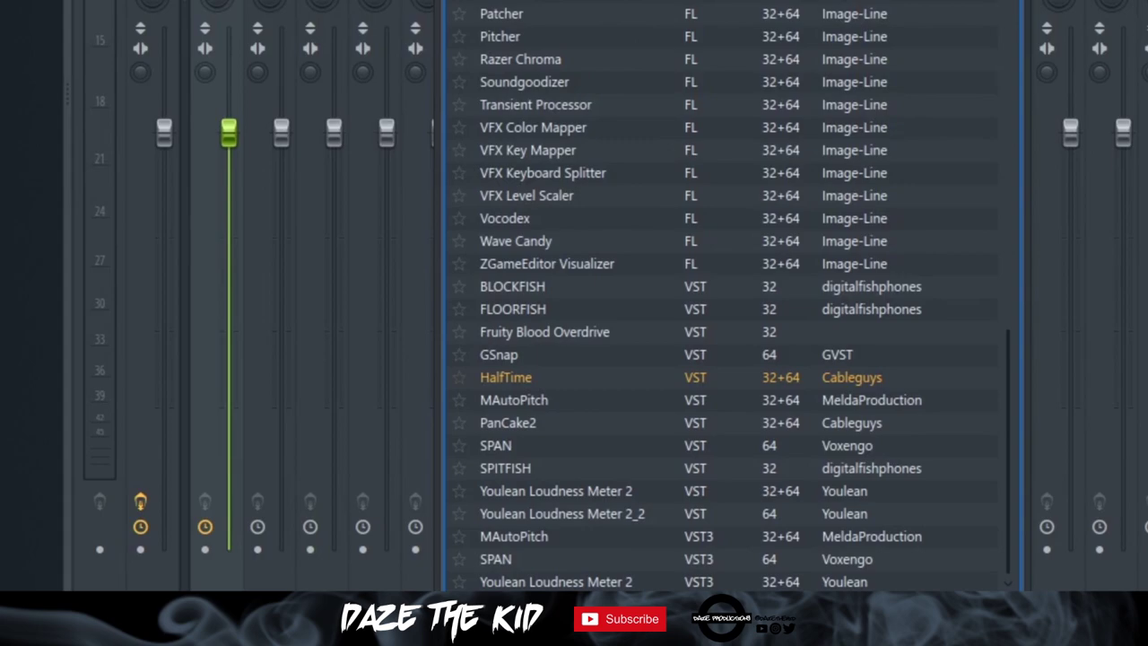
{"action": "left_click", "coordinate": [527, 381]}
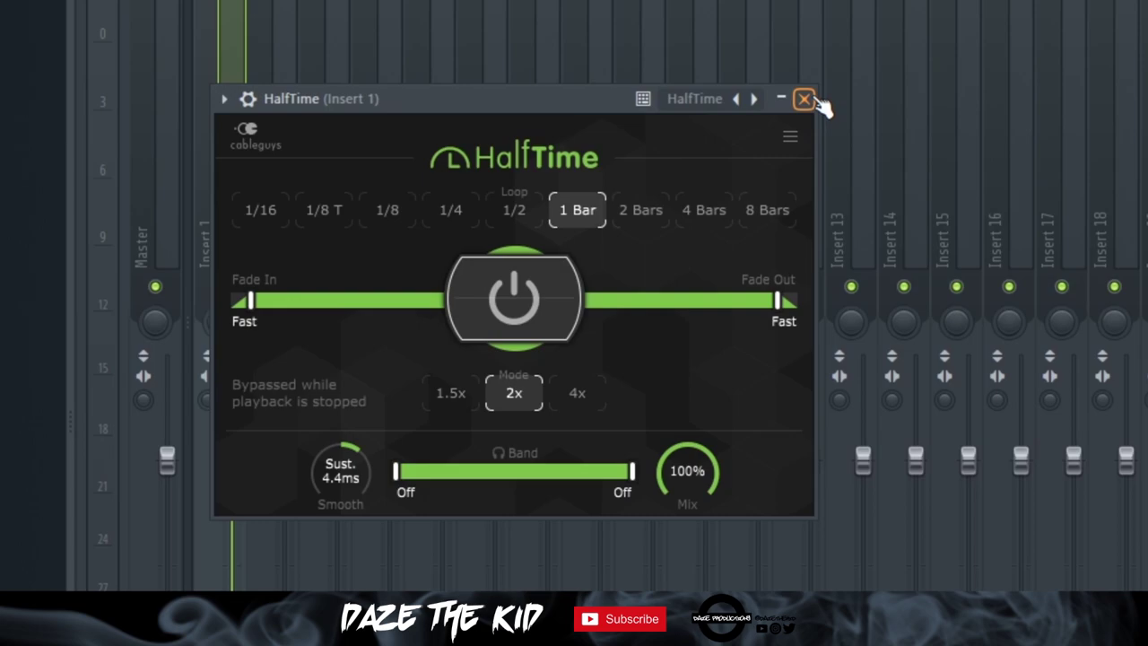
{"action": "left_click", "coordinate": [805, 99]}
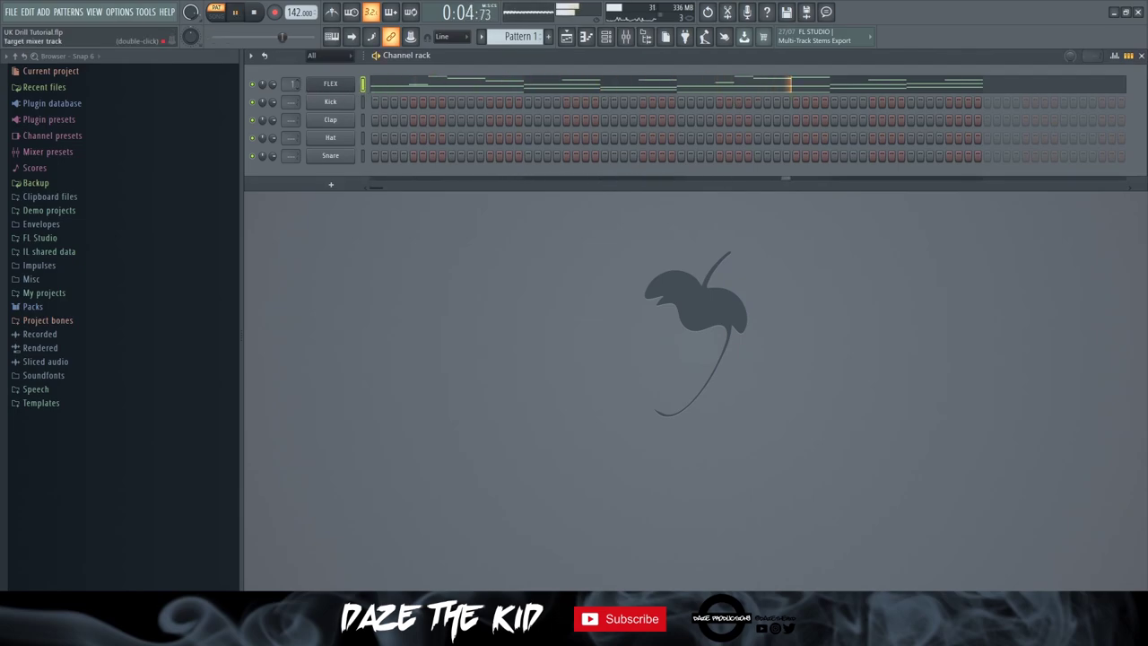
Add Fruity parametric EQ 2 to slot 2 of mixer insert 1, after HalfTime, and enlarge and reposition its window
{"action": "key", "text": "F9"}
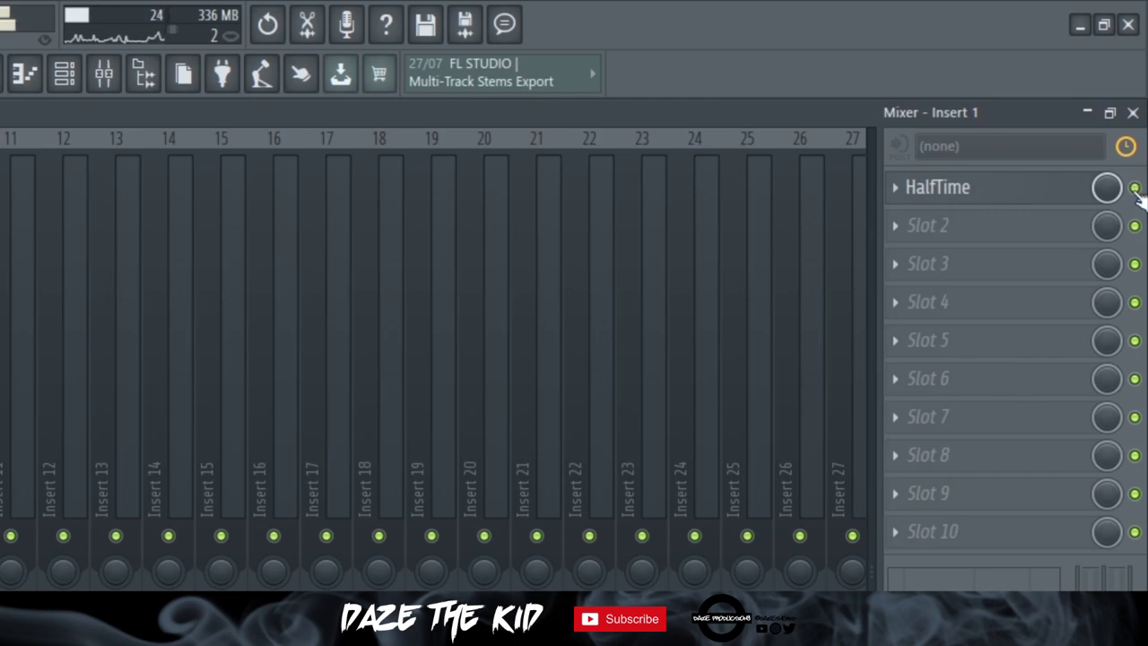
{"action": "left_click", "coordinate": [987, 199]}
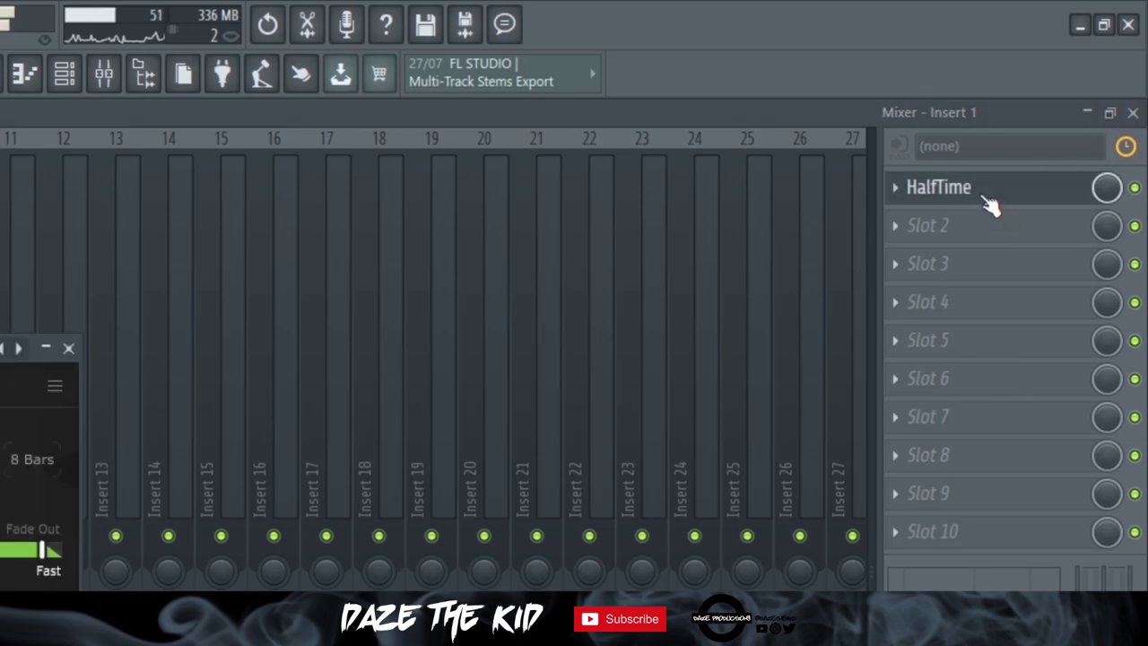
{"action": "left_click", "coordinate": [864, 392]}
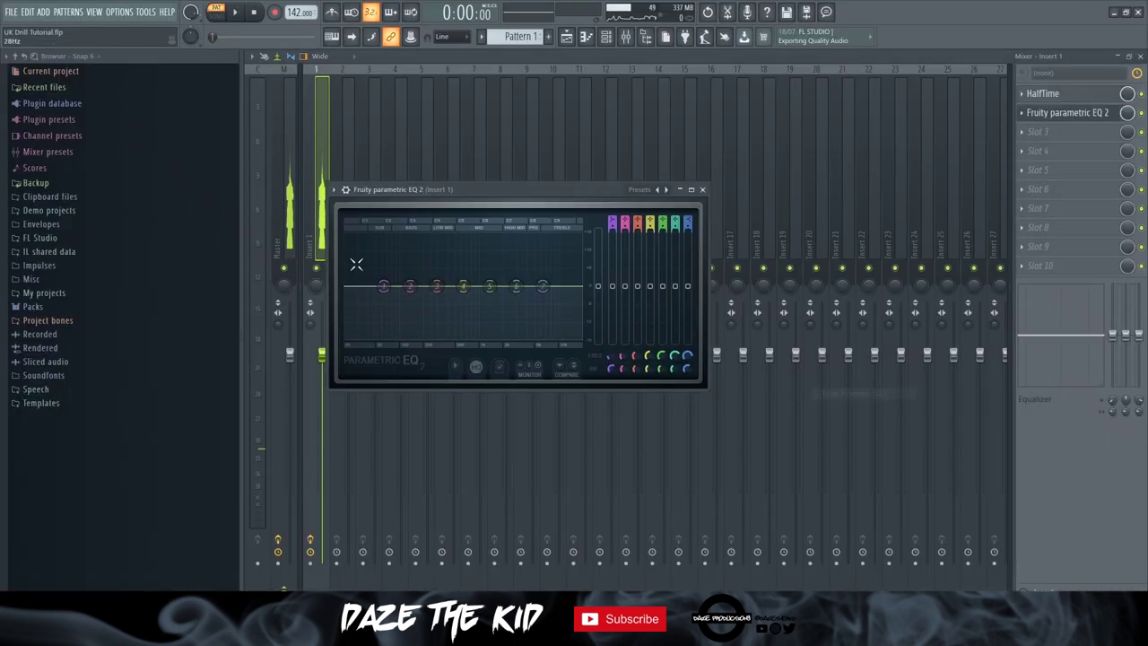
{"action": "left_click_drag", "start_coordinate": [704, 388], "coordinate": [977, 549]}
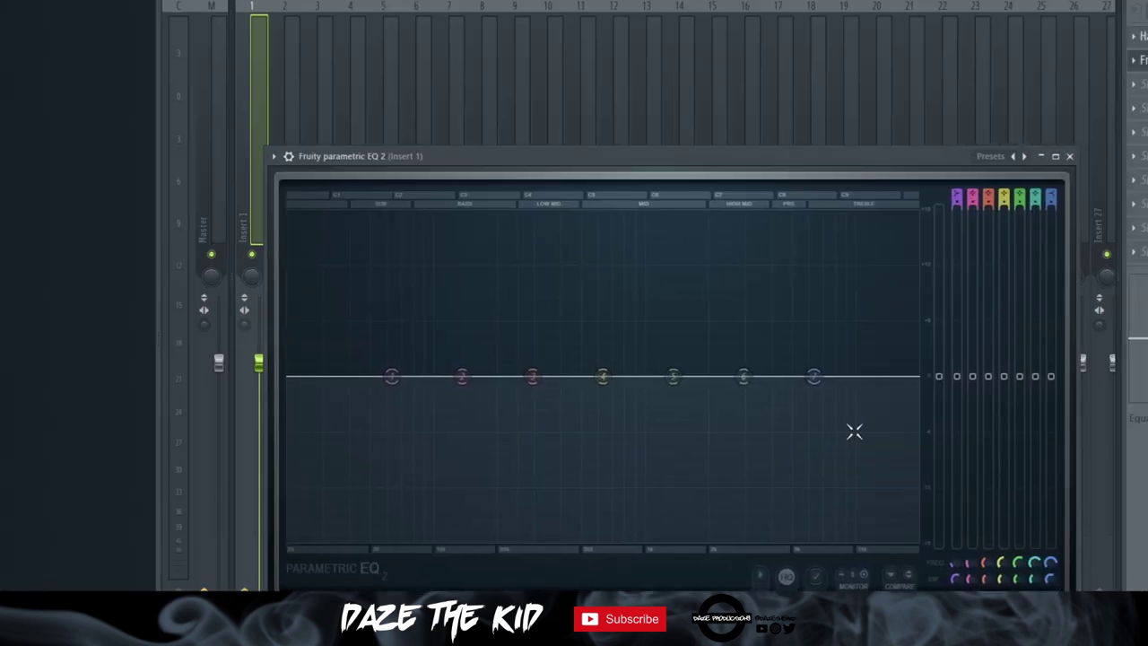
{"action": "left_click_drag", "start_coordinate": [634, 166], "coordinate": [630, 109]}
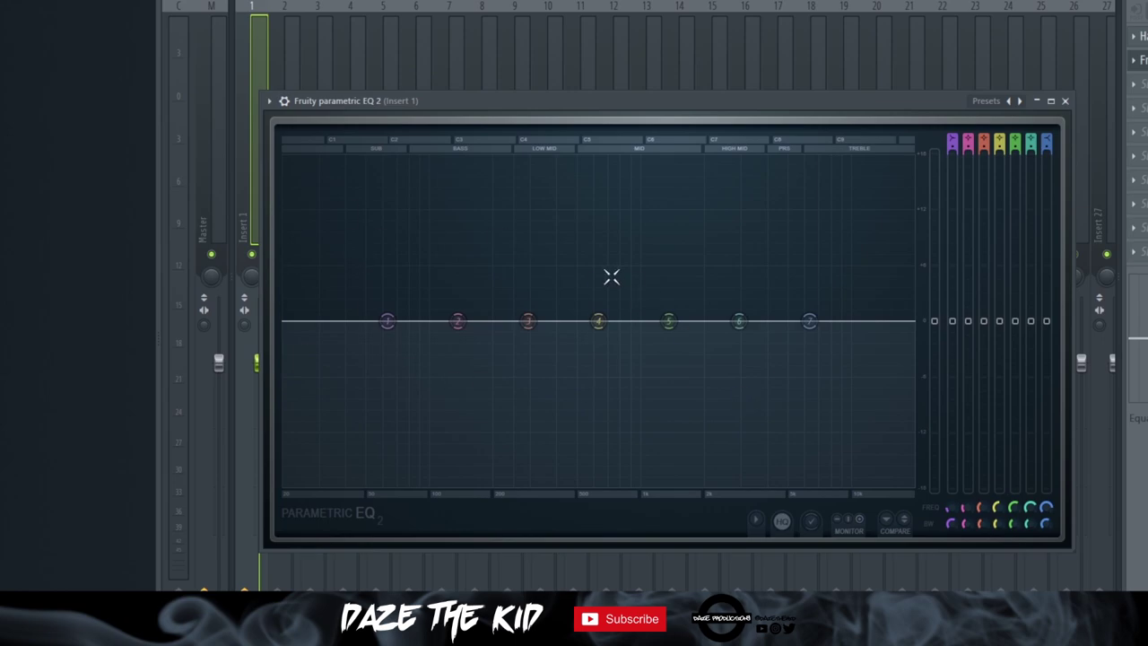
Cut the piano's lows with EQ band 1 as a high-pass, sweeping it to about 369 Hz and easing it slightly lower
{"action": "left_click_drag", "start_coordinate": [387, 320], "coordinate": [549, 320]}
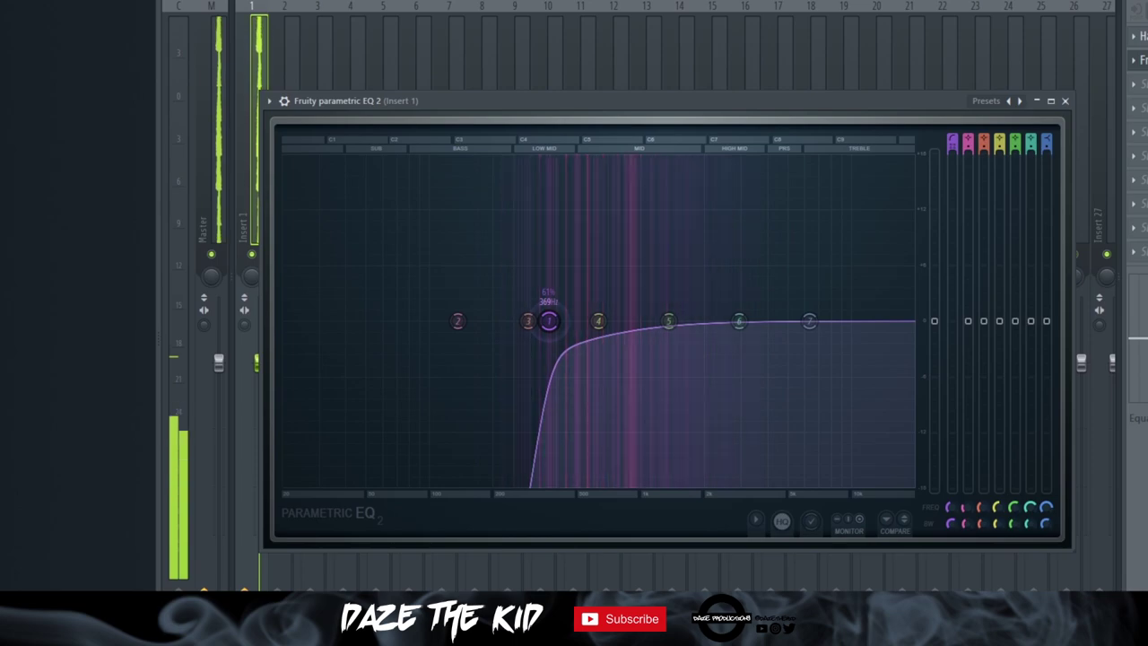
{"action": "left_click_drag", "start_coordinate": [549, 321], "coordinate": [537, 321]}
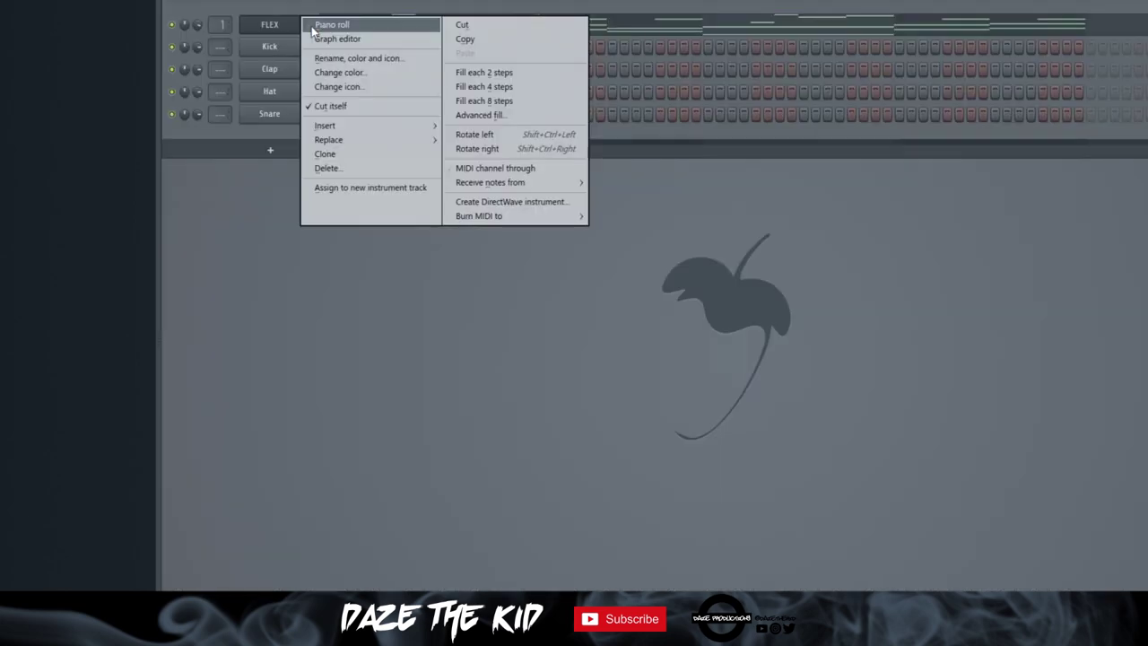
Transpose all notes in FLEX's piano roll up one semitone and play the result
{"action": "left_click", "coordinate": [313, 32]}
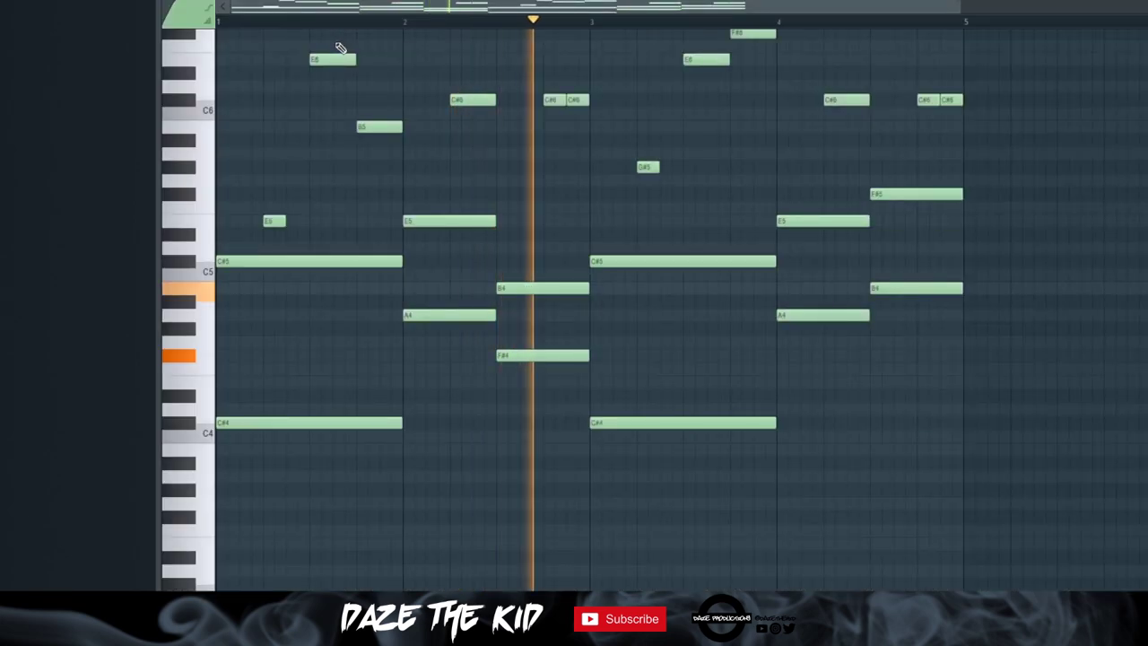
{"action": "key", "text": "ctrl+a"}
{"action": "key", "text": "shift+Up"}
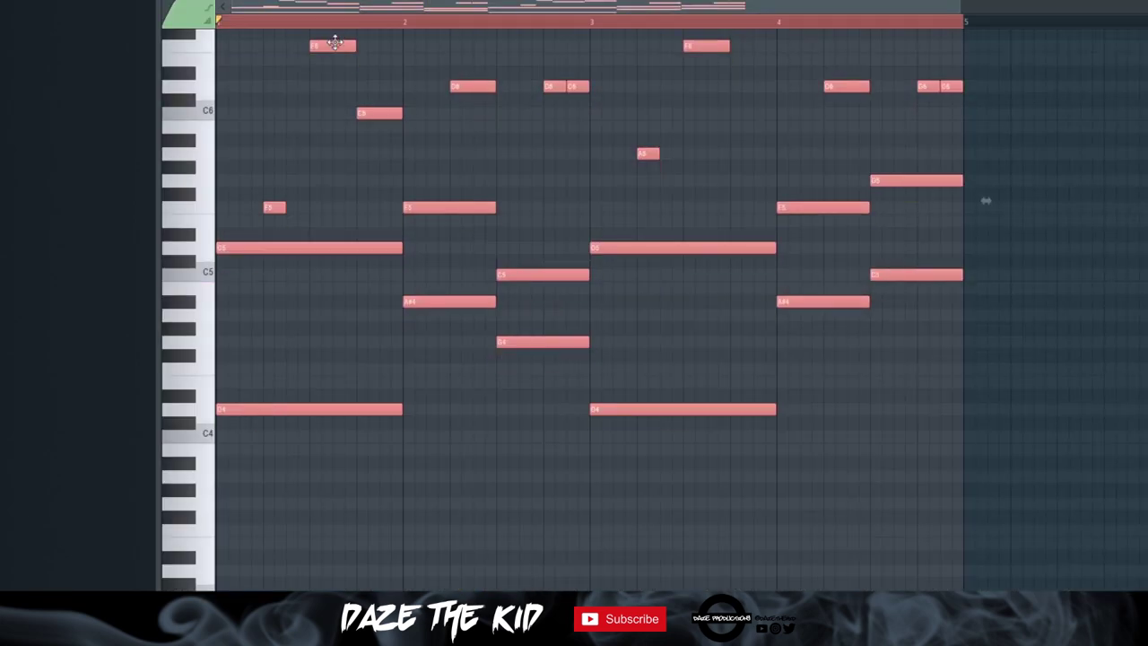
{"action": "key", "text": "space"}
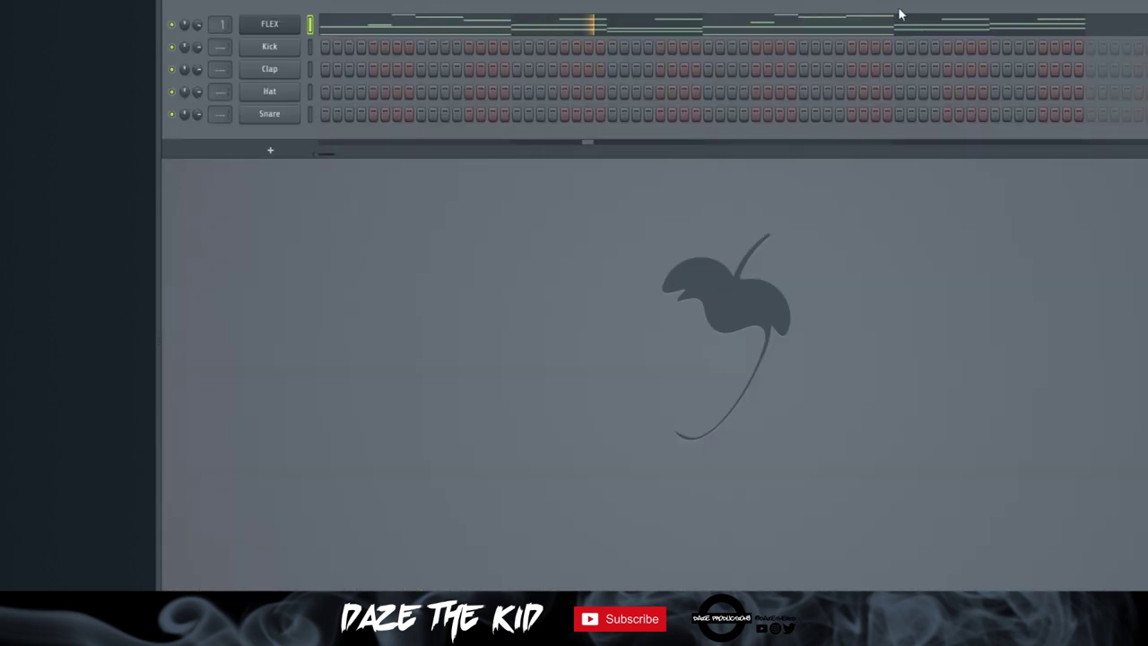
{"action": "left_click", "coordinate": [1105, 12]}
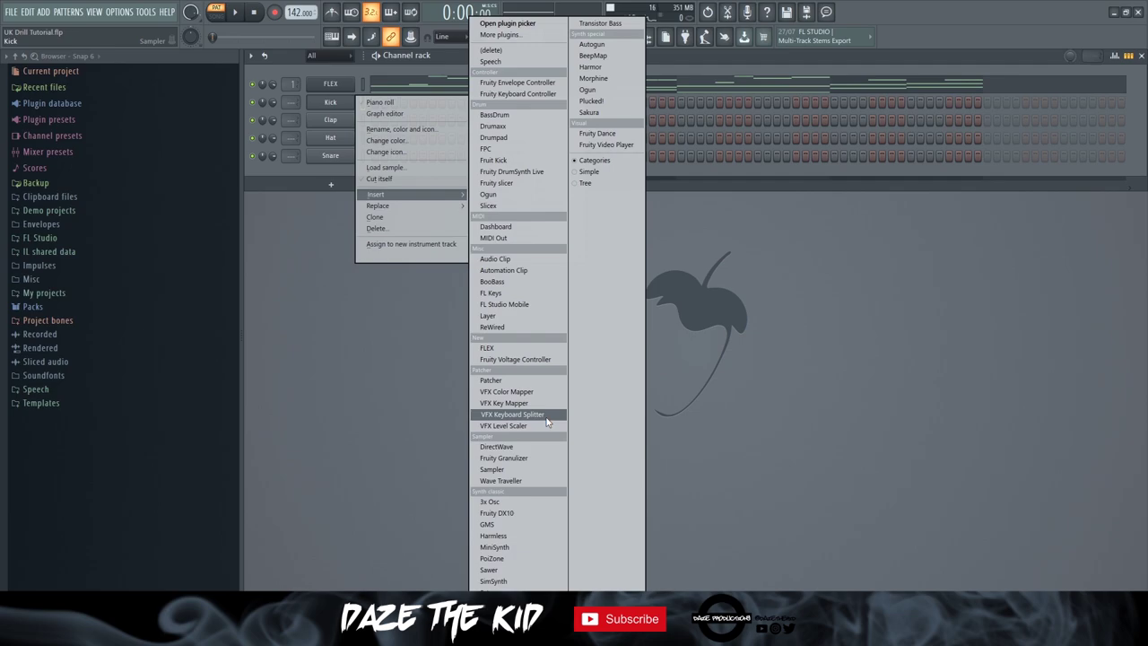
Insert a Fruity slicer channel for the Clean Bandit Tears acapella and load a saved effects preset onto its mixer track, insert 2
{"action": "left_click", "coordinate": [525, 183]}
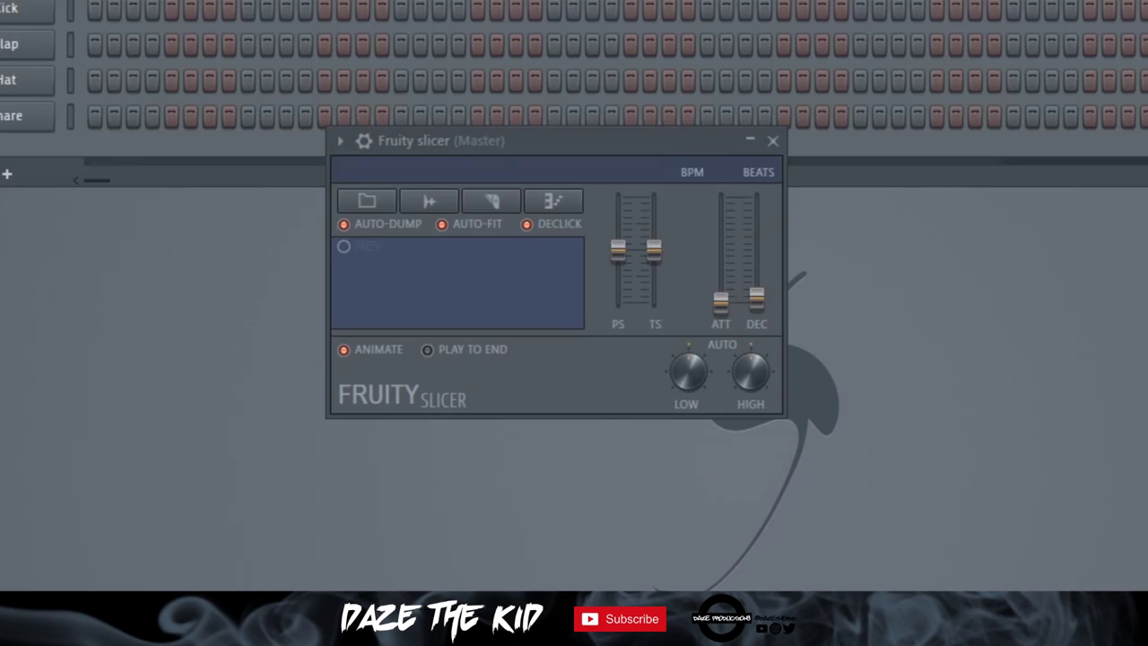
{"action": "left_click_drag", "start_coordinate": [464, 316], "coordinate": [464, 311]}
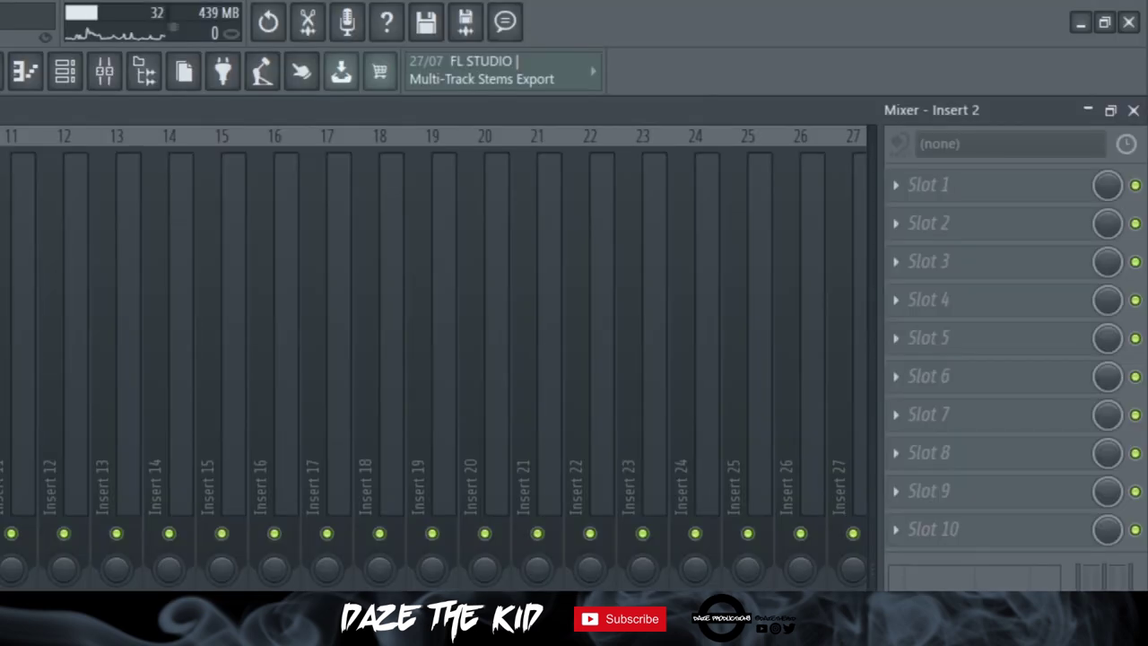
{"action": "mouse_move", "coordinate": [8, 395]}
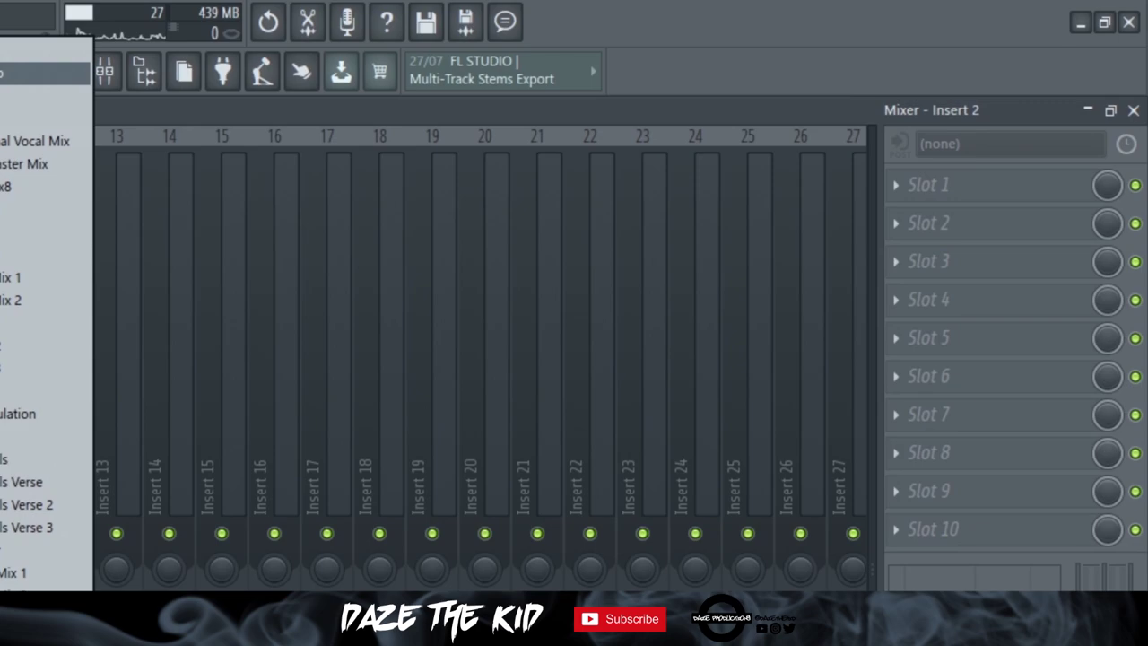
{"action": "left_click", "coordinate": [43, 50]}
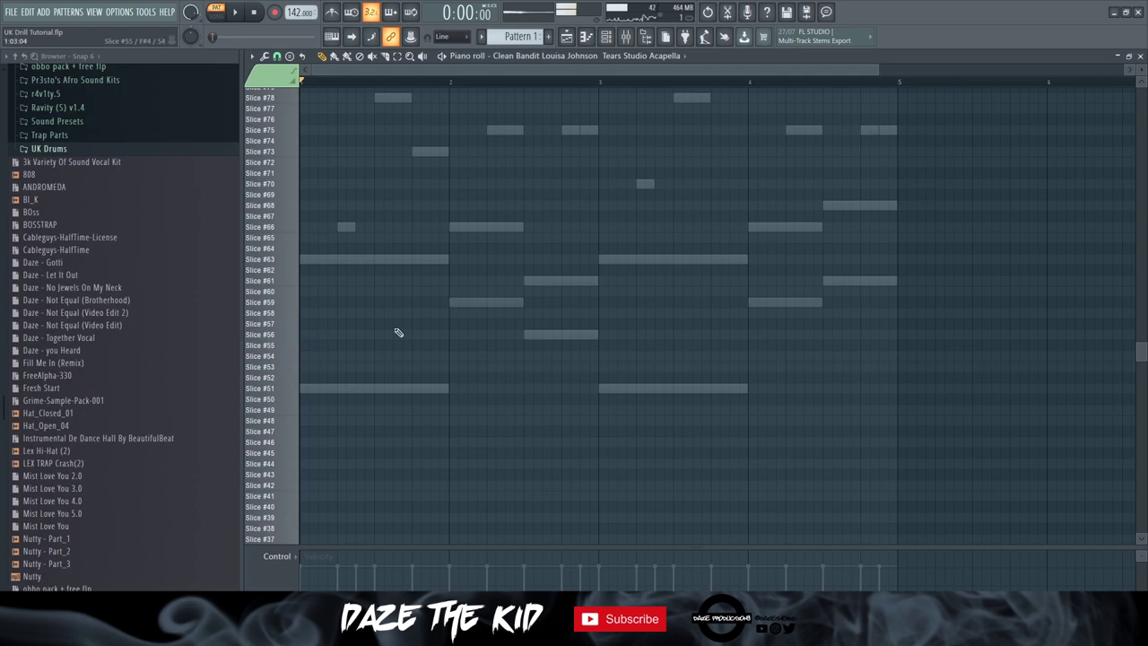
Leave the slicer's piano roll, play the pattern and lower the volume fader of mixer insert 2
{"action": "left_click", "coordinate": [1141, 57]}
{"action": "key", "text": "space"}
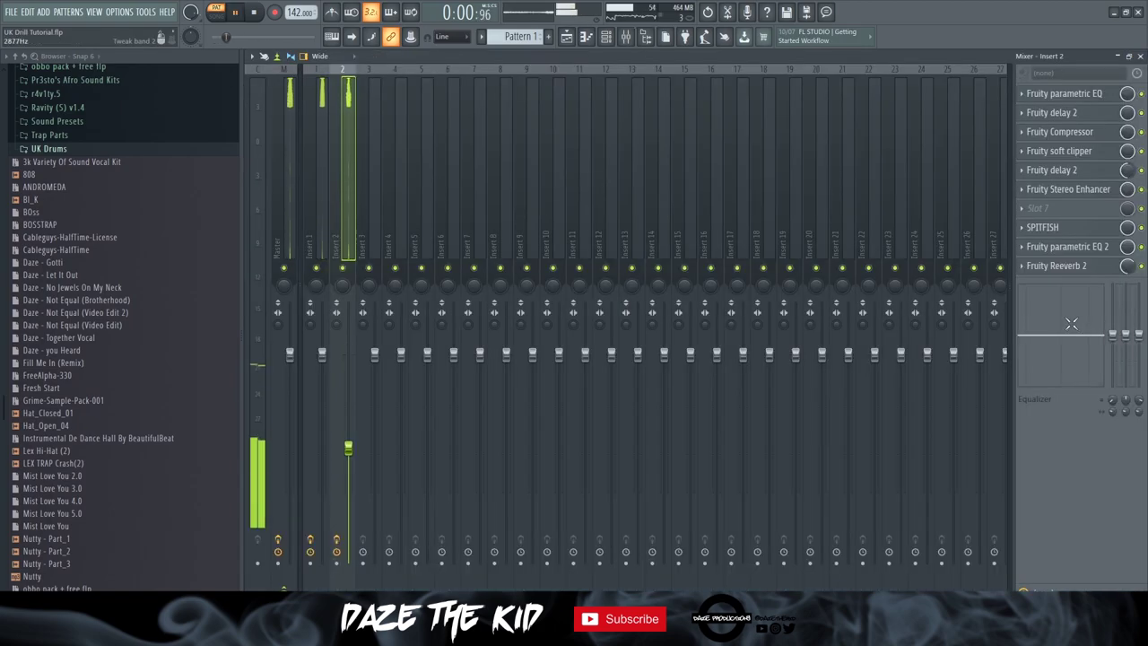
{"action": "left_click_drag", "start_coordinate": [342, 449], "coordinate": [349, 480]}
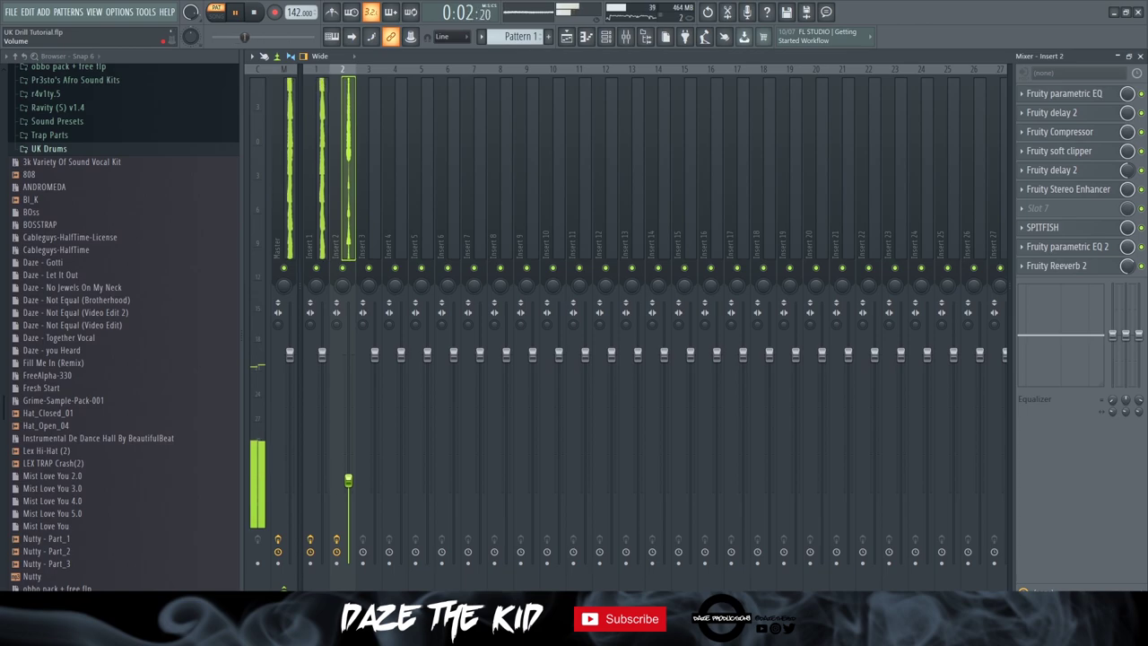
Add Fruity Parametric EQ 2 with the Radio preset to slot 7 of mixer insert 2 and adjust the insert's volume
{"action": "left_click", "coordinate": [1037, 215]}
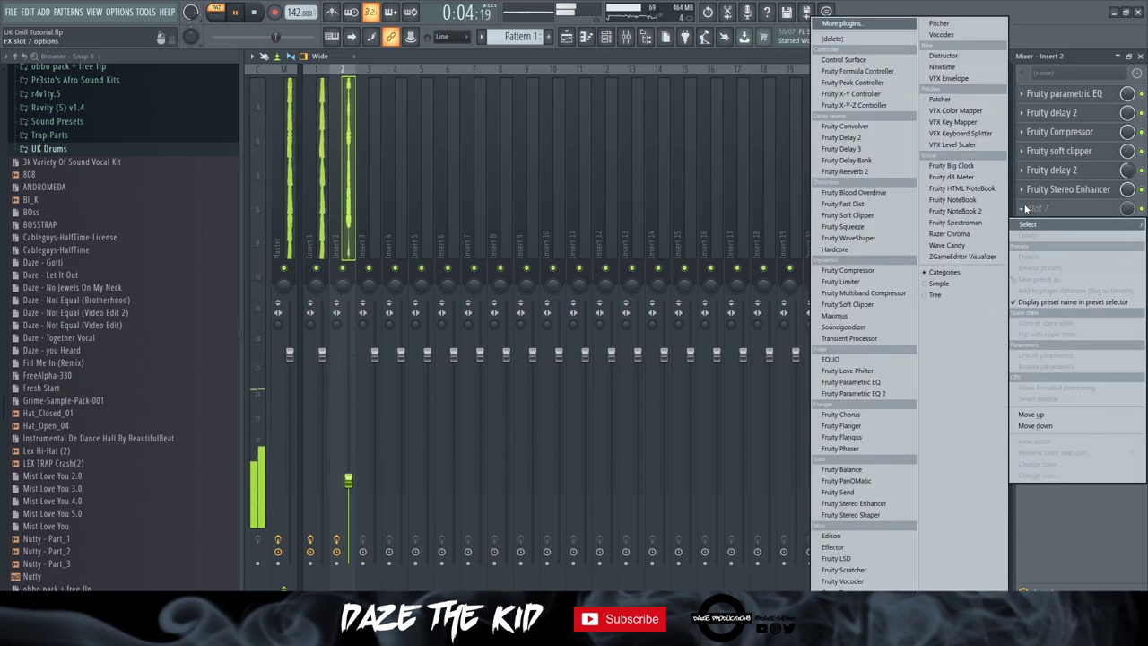
{"action": "left_click", "coordinate": [874, 401]}
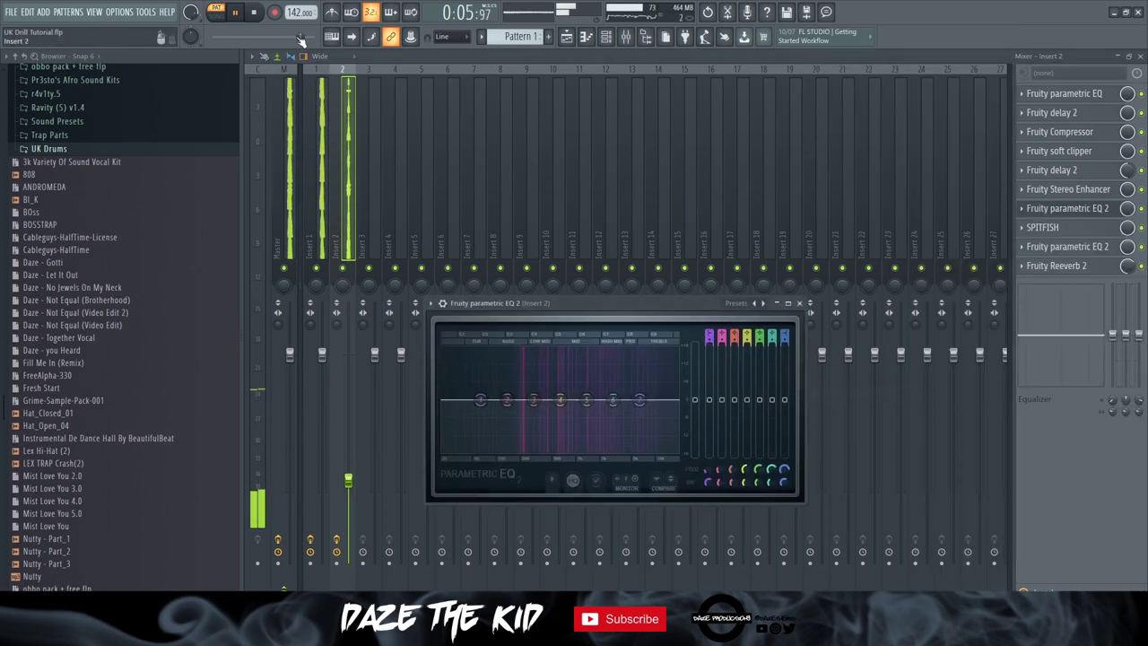
{"action": "key", "text": "space"}
{"action": "left_click", "coordinate": [431, 303]}
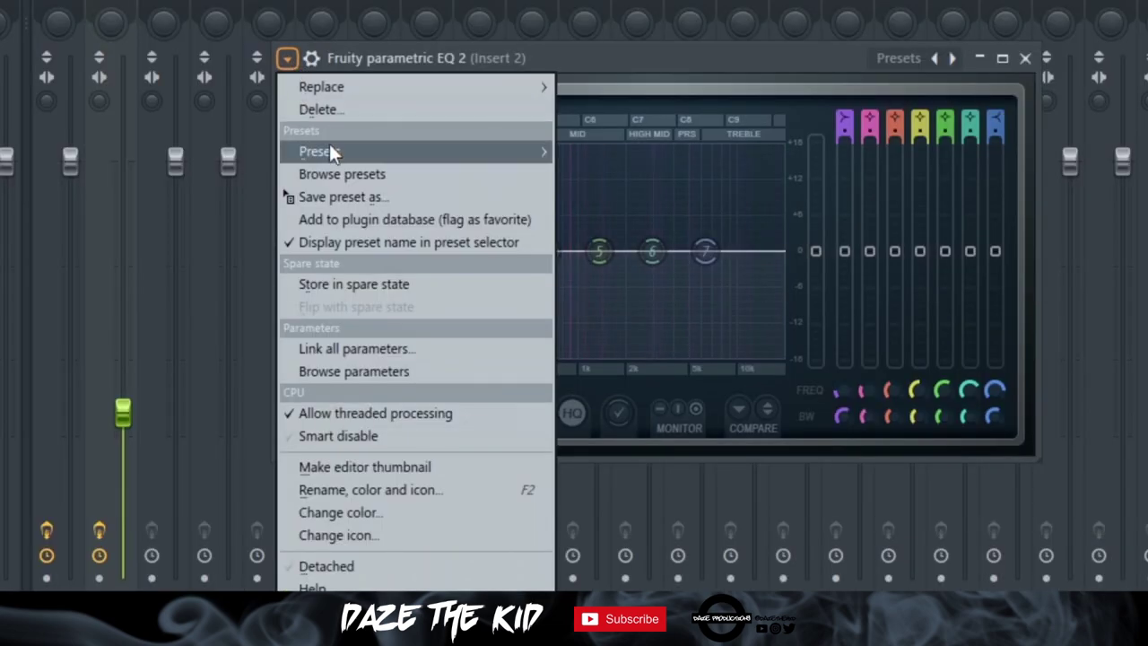
{"action": "mouse_move", "coordinate": [452, 348]}
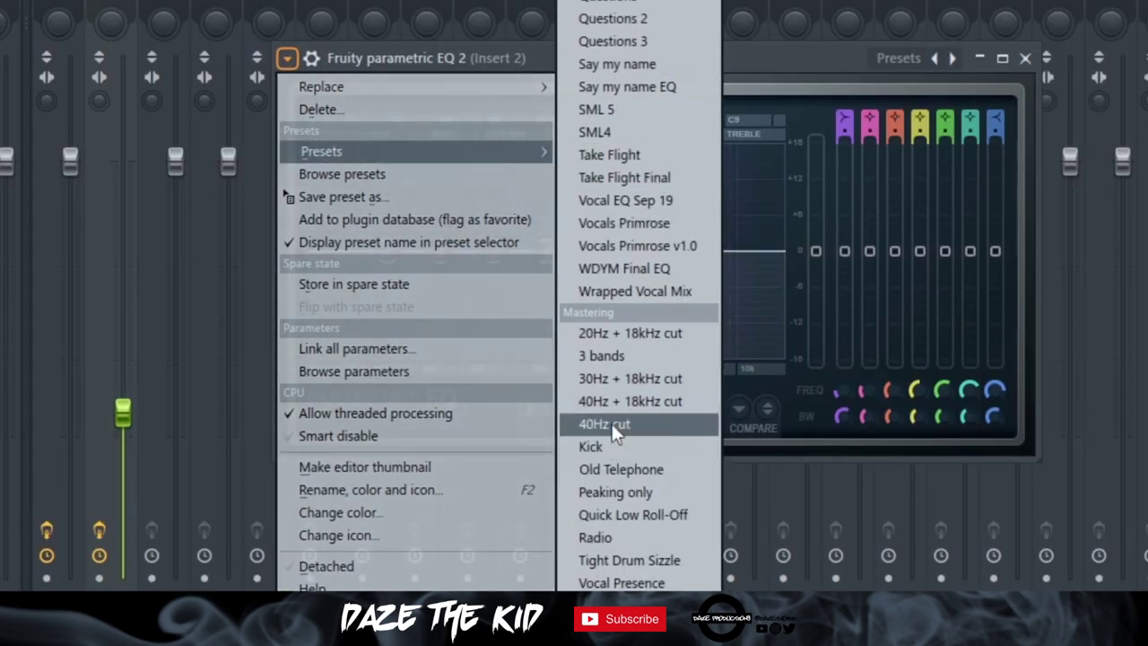
{"action": "left_click", "coordinate": [619, 537]}
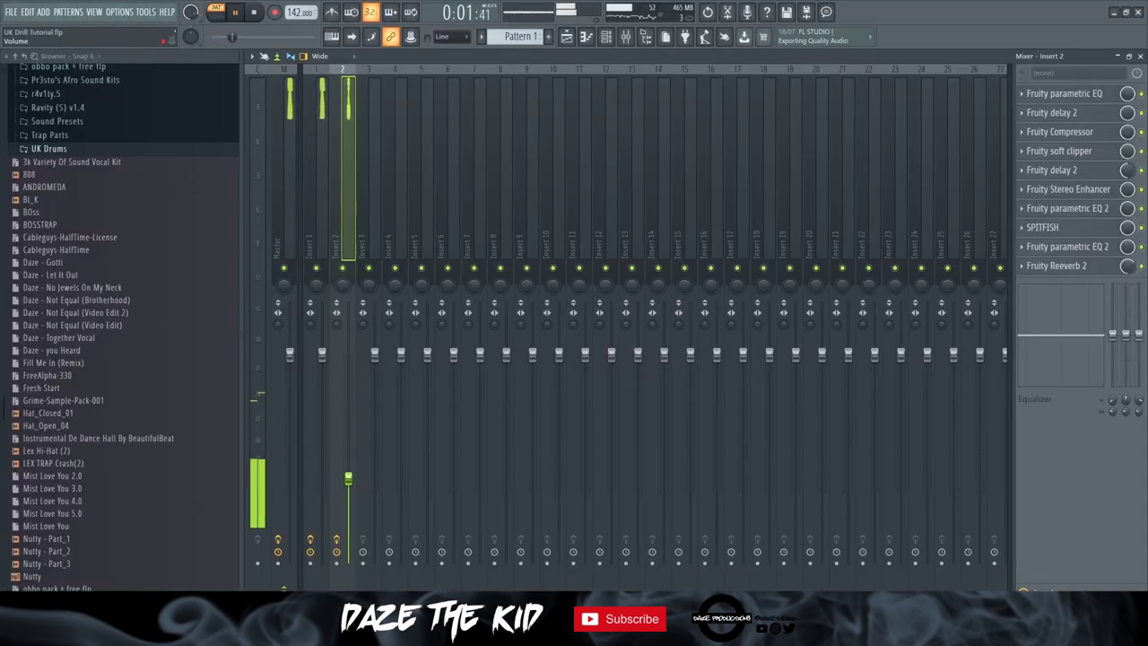
{"action": "right_click", "coordinate": [348, 479]}
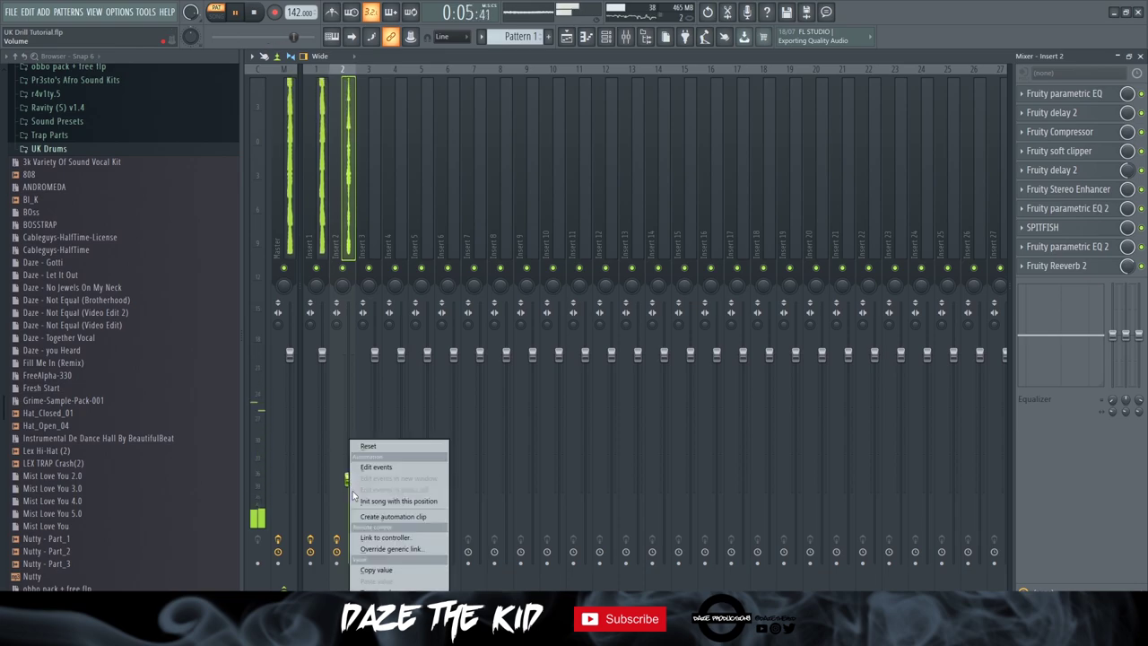
{"action": "left_click", "coordinate": [395, 599]}
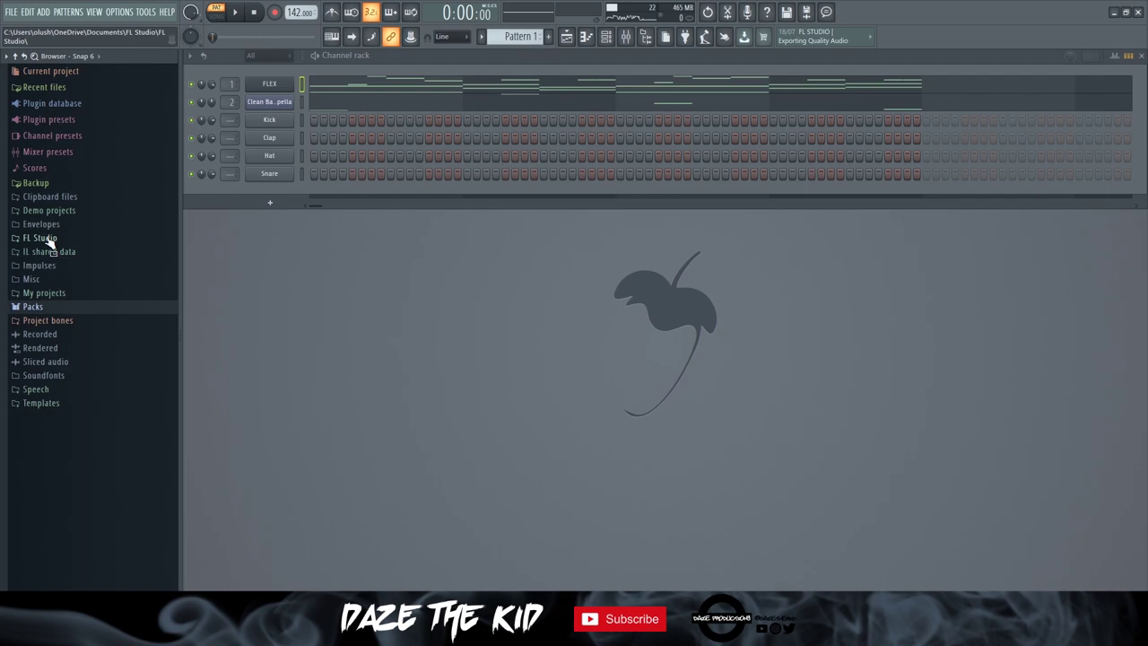
Load KYLE BEATS - ANDROMEDA HI HAT 2 from the ANDROMEDA kit into the Kick channel and sequence its hits across the first two bars
{"action": "left_click", "coordinate": [49, 239]}
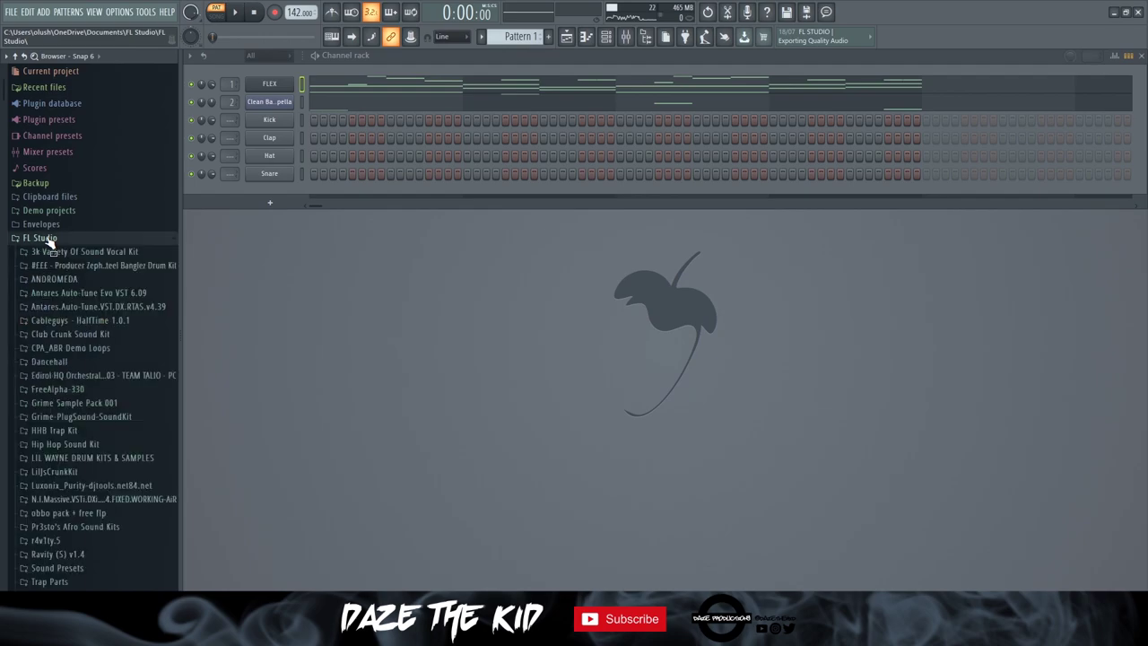
{"action": "left_click", "coordinate": [54, 279]}
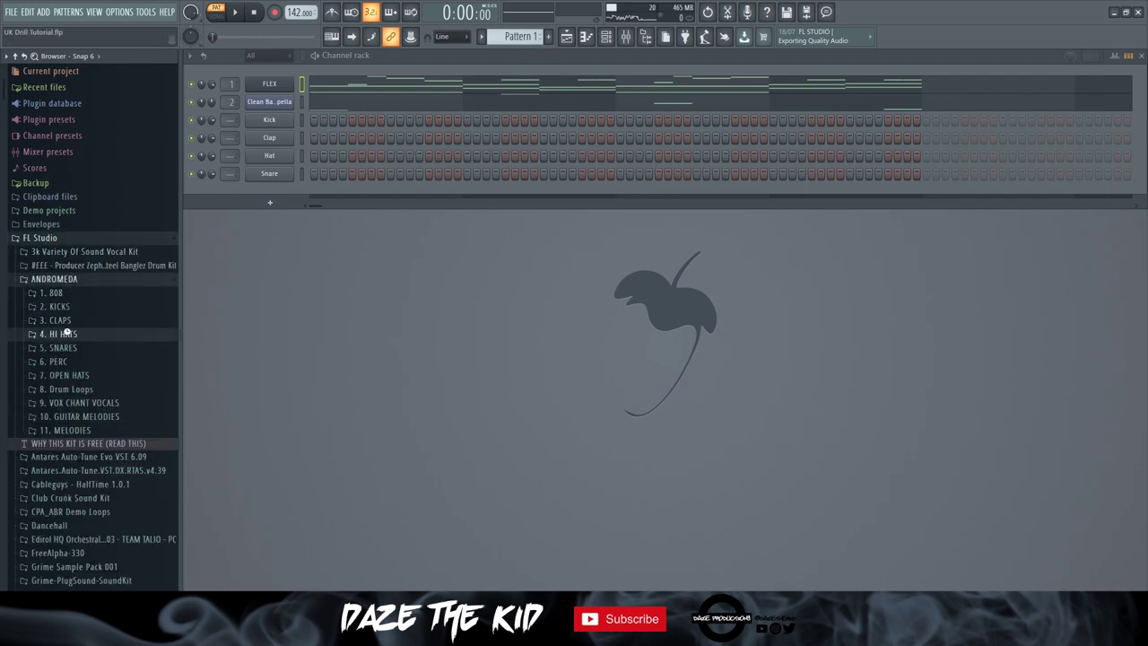
{"action": "left_click", "coordinate": [62, 334]}
{"action": "left_click_drag", "start_coordinate": [94, 355], "coordinate": [379, 368]}
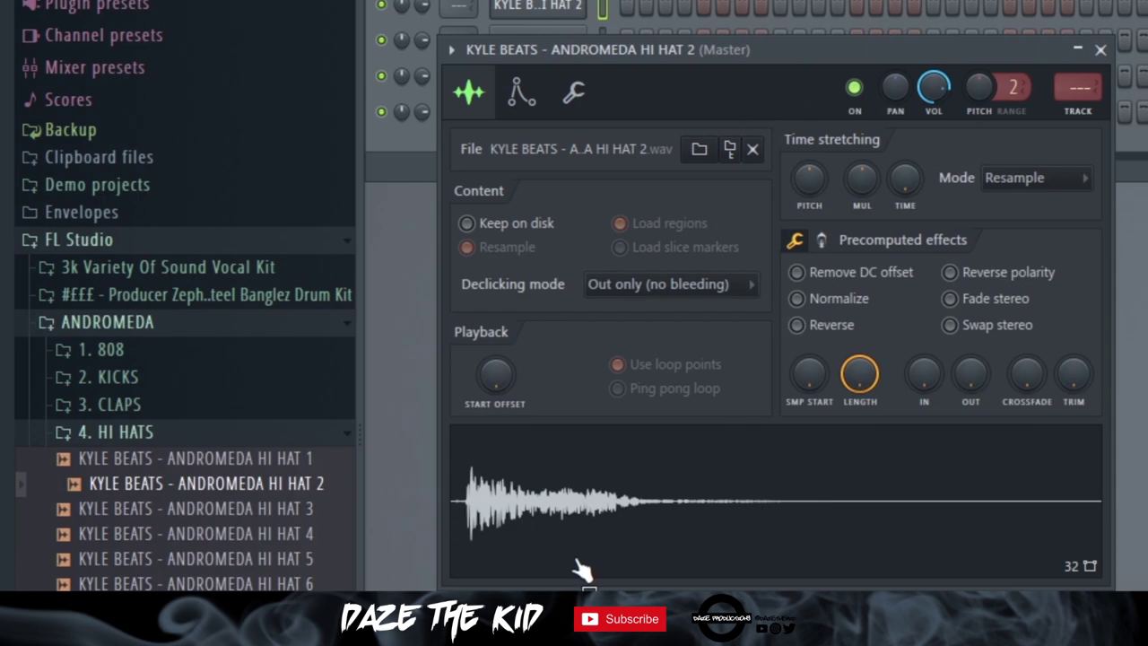
{"action": "left_click", "coordinate": [636, 494]}
{"action": "left_click_drag", "start_coordinate": [637, 501], "coordinate": [742, 544]}
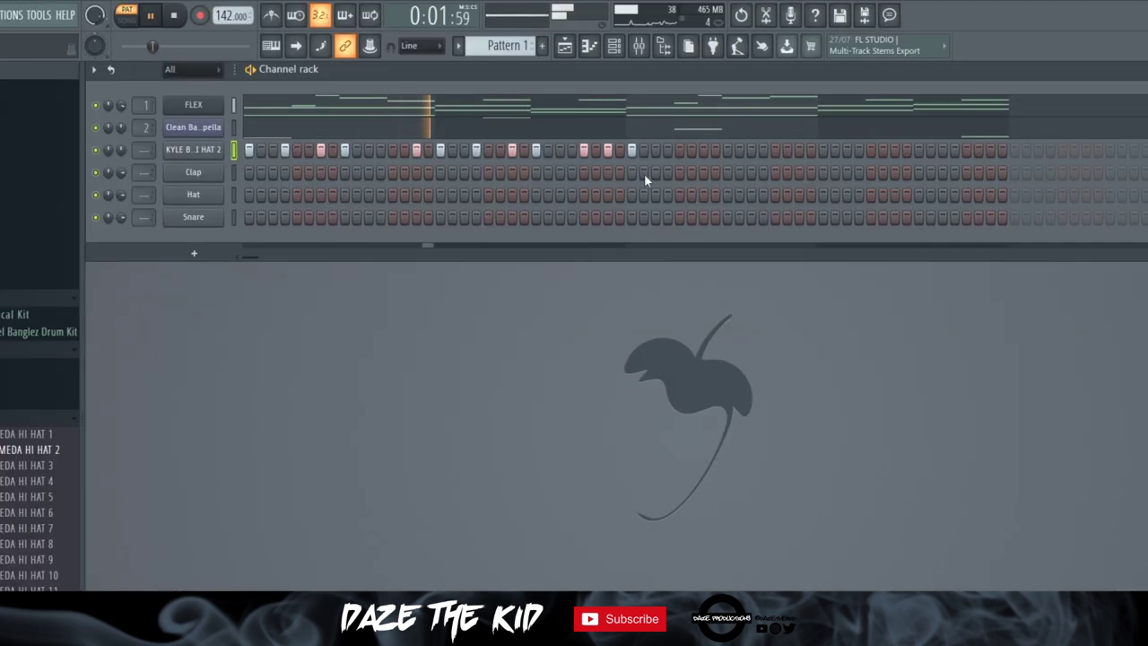
{"action": "left_click", "coordinate": [668, 150]}
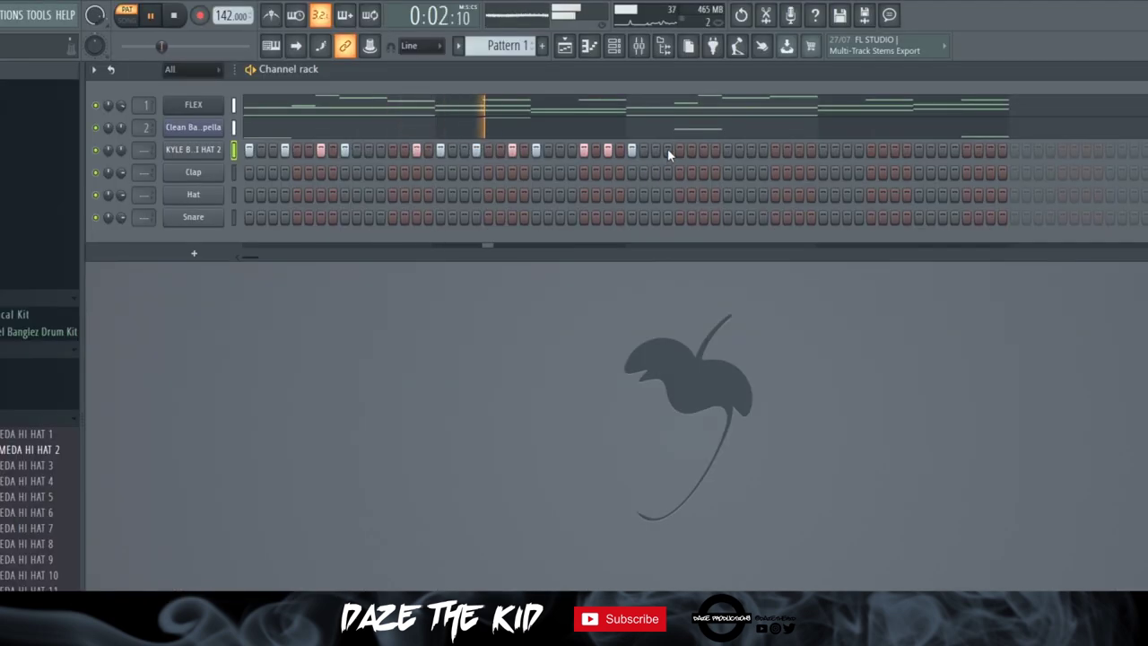
{"action": "left_click", "coordinate": [704, 150]}
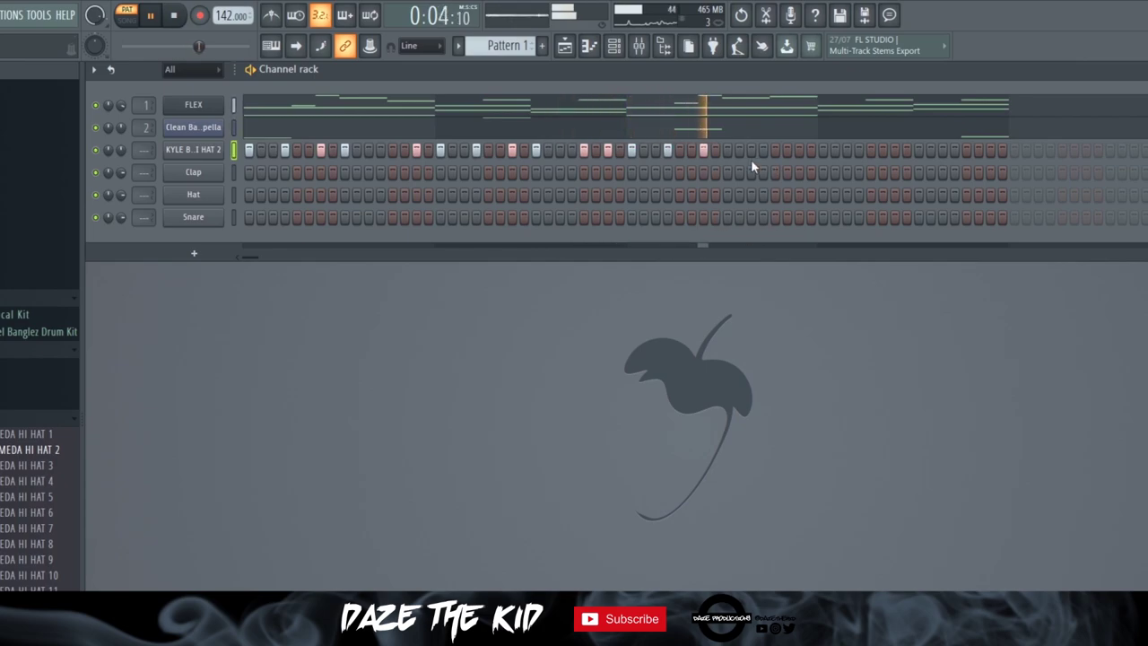
{"action": "key", "text": "space"}
{"action": "key", "text": "space"}
{"action": "key", "text": "space"}
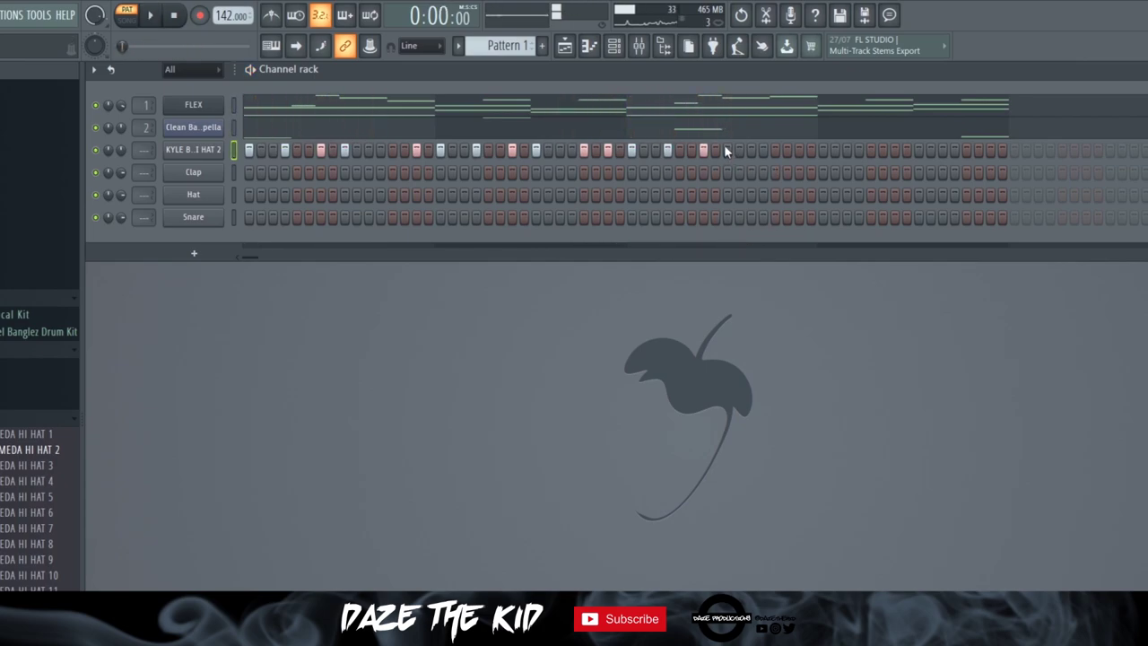
{"action": "right_click", "coordinate": [704, 150]}
{"action": "right_click", "coordinate": [668, 150]}
{"action": "right_click", "coordinate": [631, 150]}
In the hi-hat channel's piano roll, duplicate the notes of bars 1 and 2 into bars 3 and 4
{"action": "right_click", "coordinate": [213, 150]}
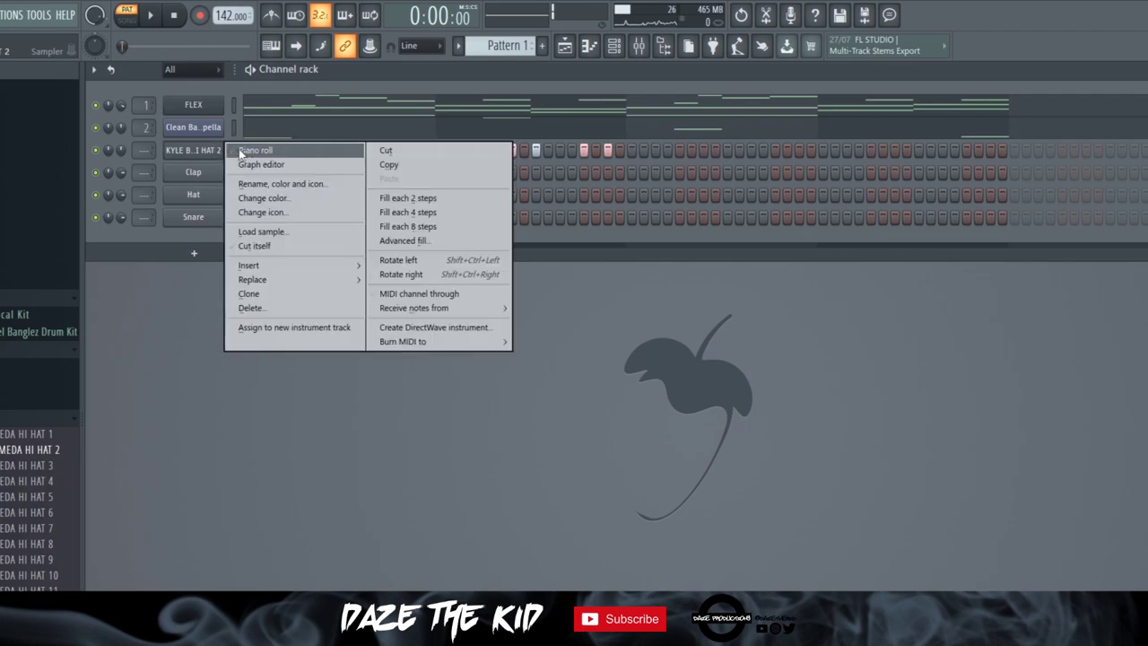
{"action": "left_click", "coordinate": [251, 153]}
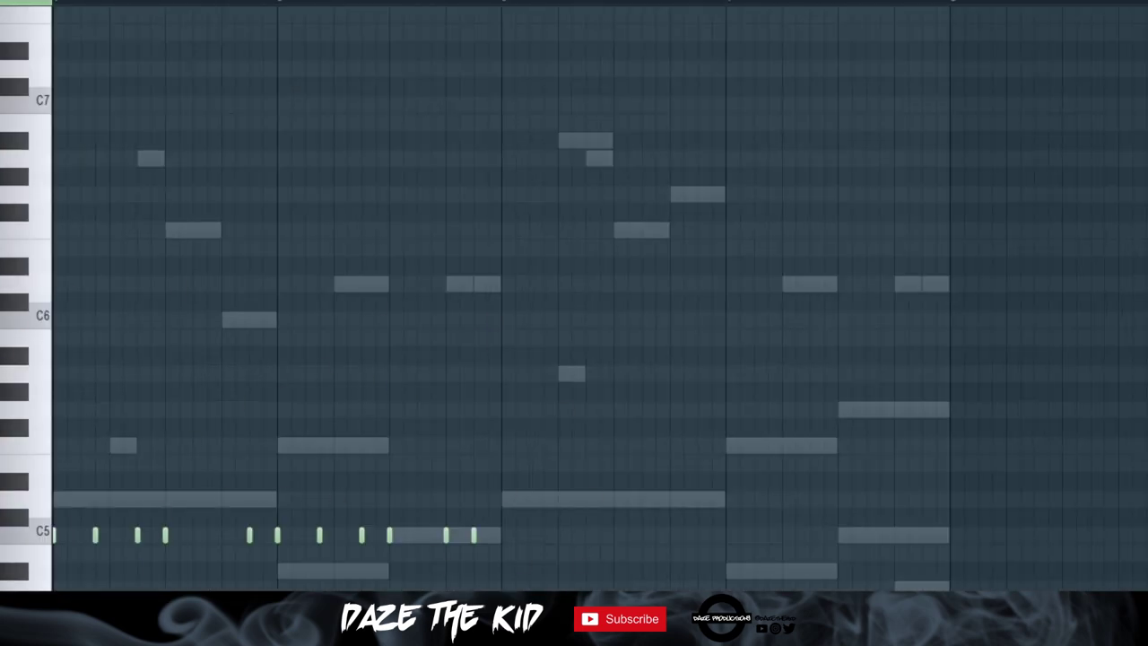
{"action": "left_click_drag", "start_coordinate": [505, 5], "coordinate": [54, 5]}
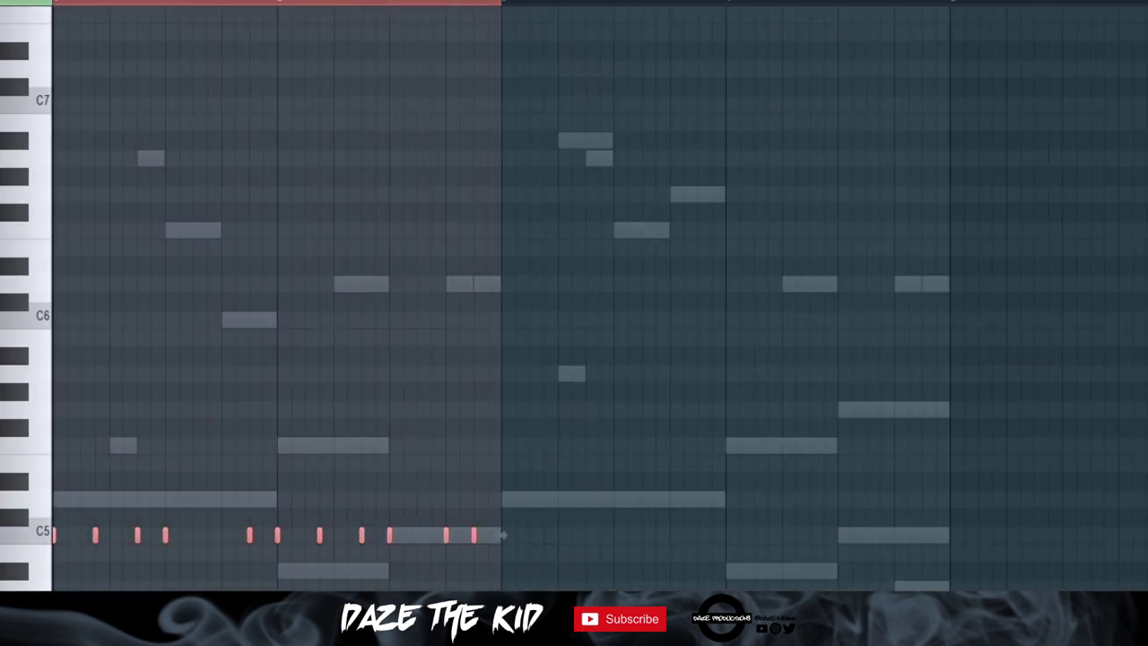
{"action": "key", "text": "ctrl+b"}
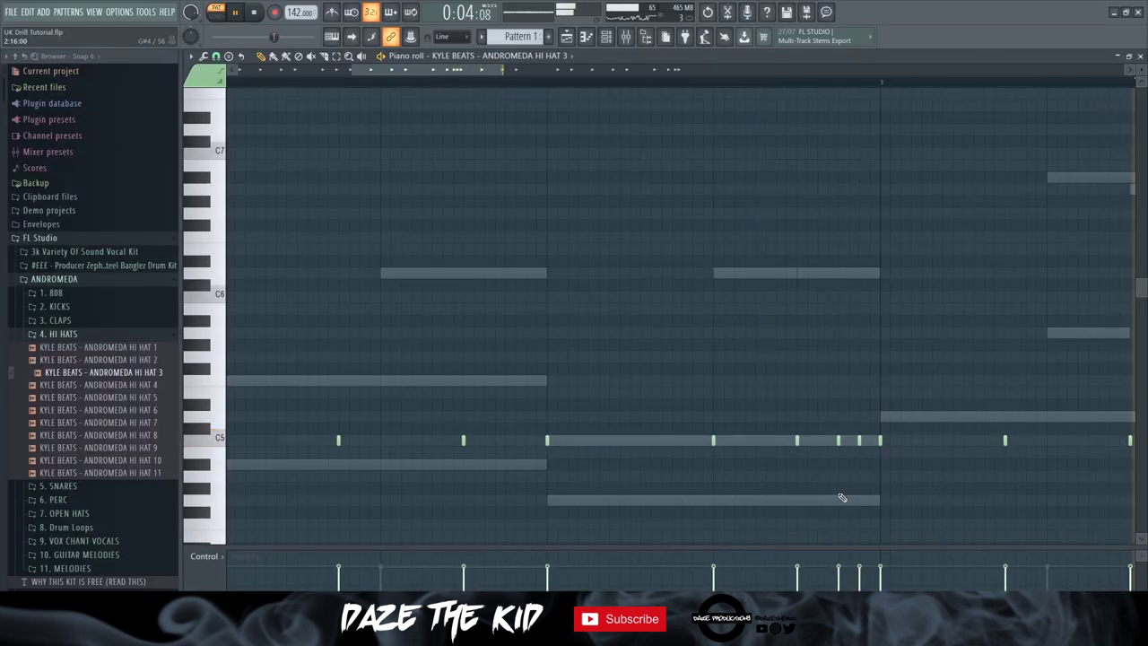
Add an extra C5 hi-hat note in the third beat of bar 4 and check the pattern in playback
{"action": "scroll", "coordinate": [788, 509], "scroll_direction": "down", "scroll_amount": 1}
{"action": "scroll", "coordinate": [789, 509], "scroll_direction": "down", "scroll_amount": 1, "text": "ctrl"}
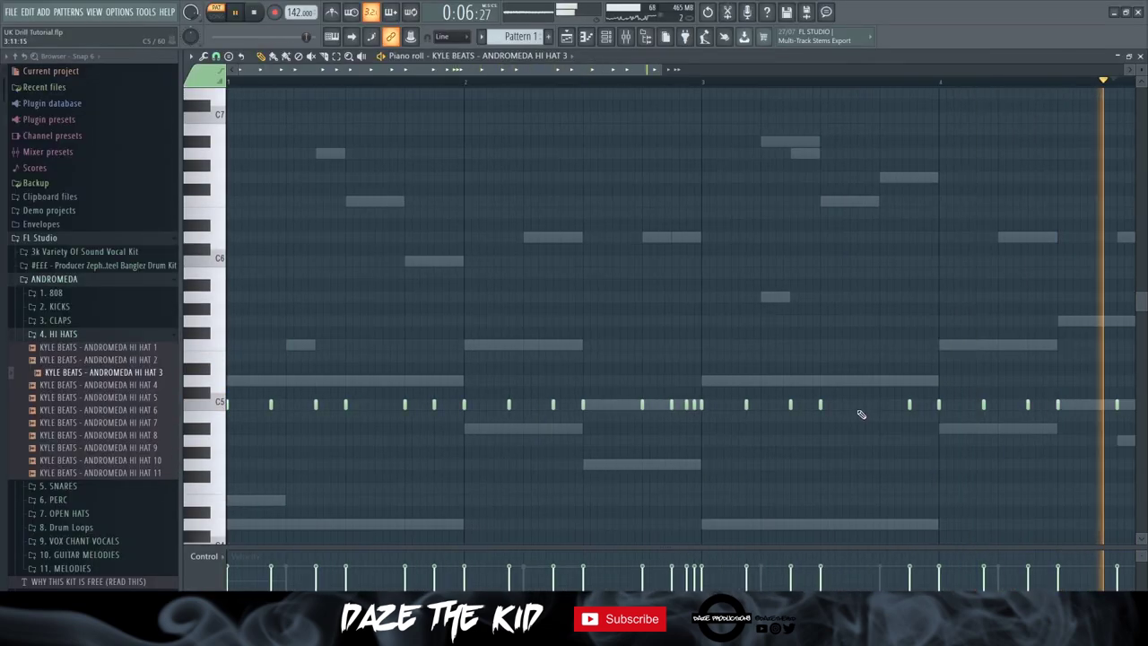
{"action": "key", "text": "space"}
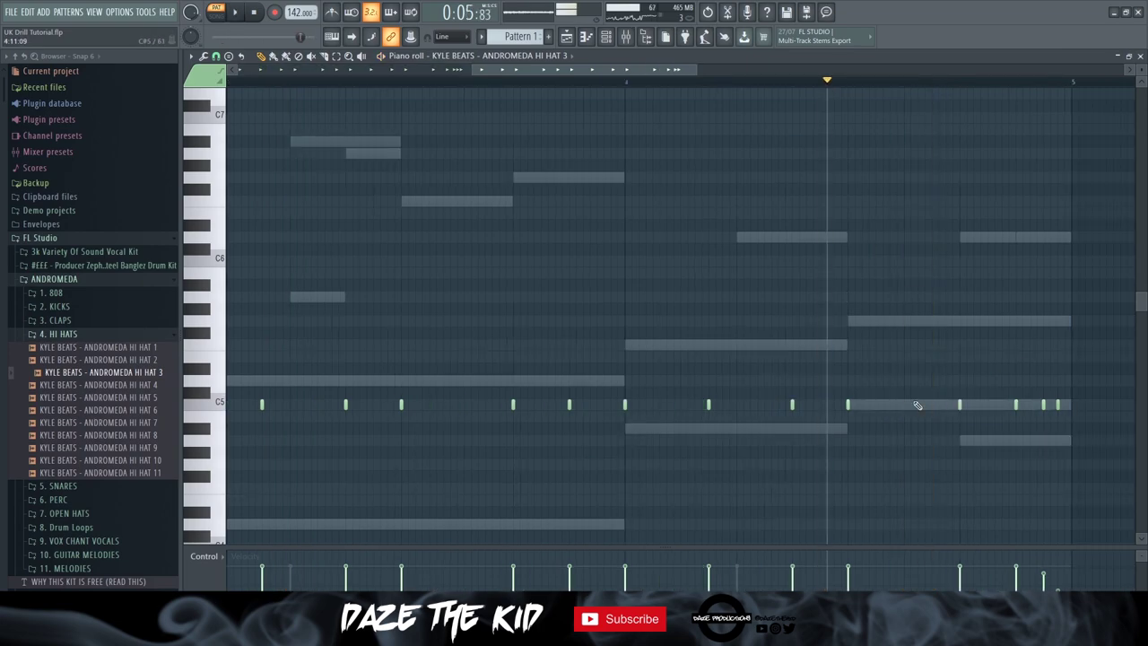
{"action": "left_click", "coordinate": [909, 405]}
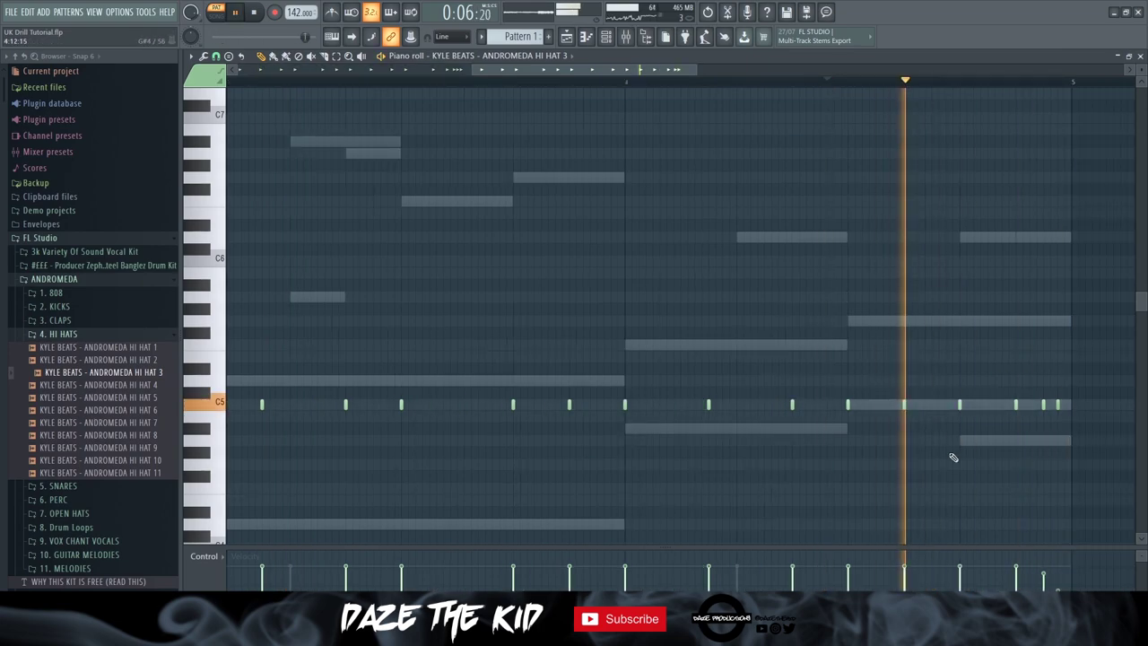
{"action": "scroll", "coordinate": [941, 463], "scroll_direction": "down", "scroll_amount": 3}
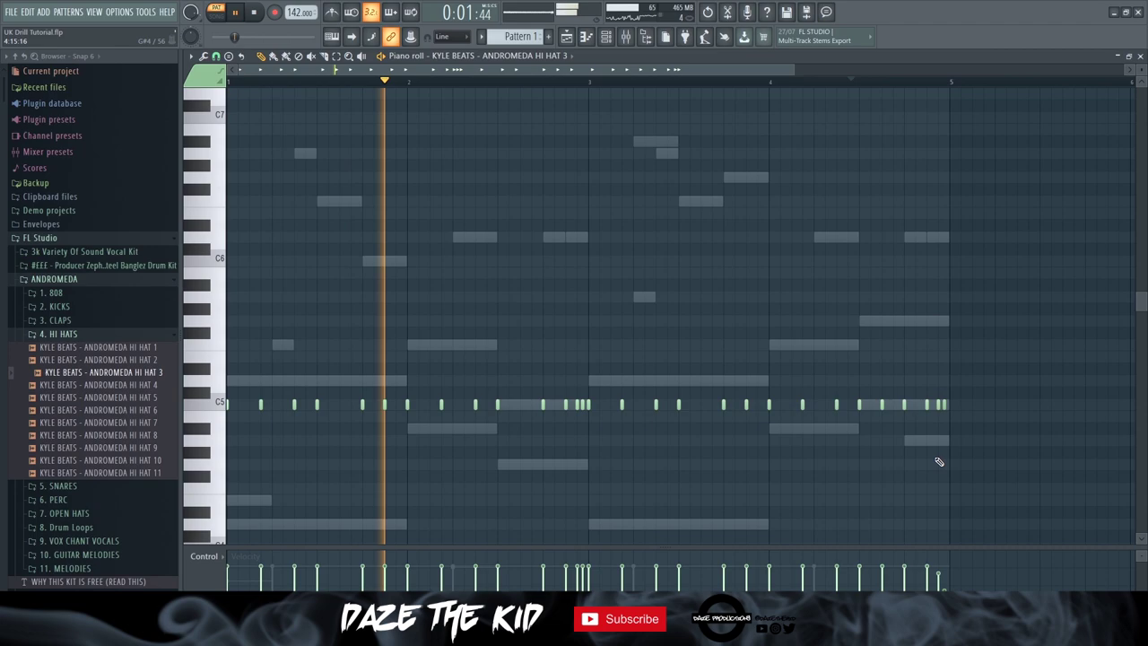
{"action": "key", "text": "space"}
Enlarge the piano roll's event lane and randomize the hi-hat notes' pan and velocity levels
{"action": "left_click_drag", "start_coordinate": [579, 549], "coordinate": [580, 443]}
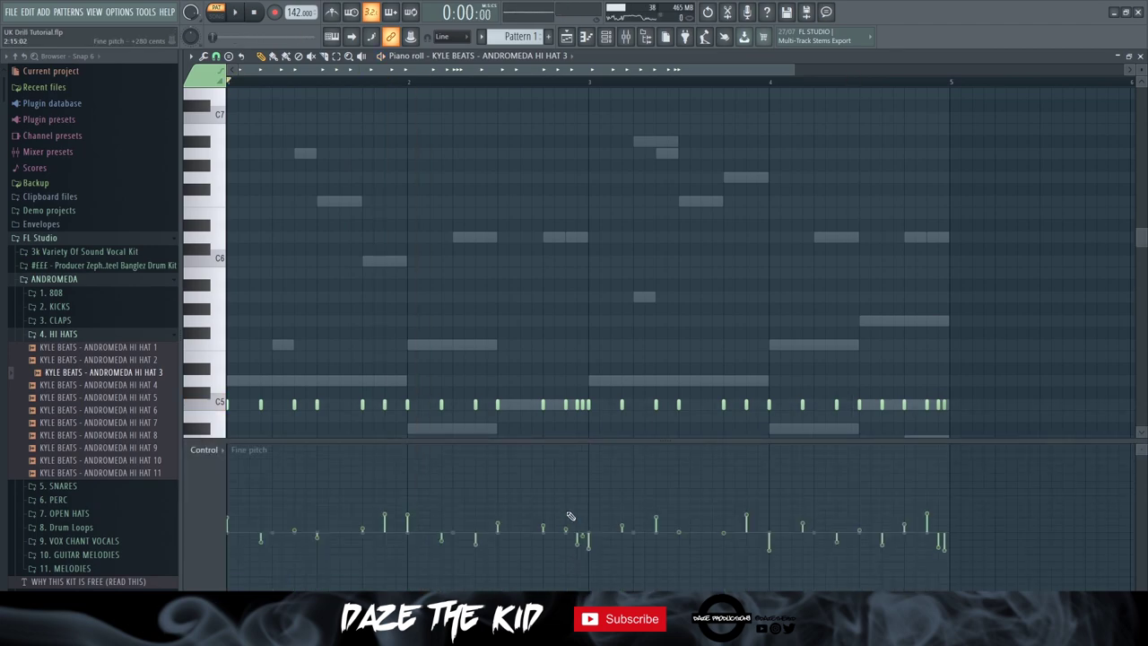
{"action": "key", "text": "alt+r"}
{"action": "mouse_move", "coordinate": [533, 369]}
{"action": "left_mouse_down"}
{"action": "mouse_move", "coordinate": [533, 317]}
{"action": "mouse_move", "coordinate": [532, 395]}
{"action": "mouse_move", "coordinate": [546, 357]}
{"action": "left_mouse_up"}
{"action": "left_click", "coordinate": [530, 364]}
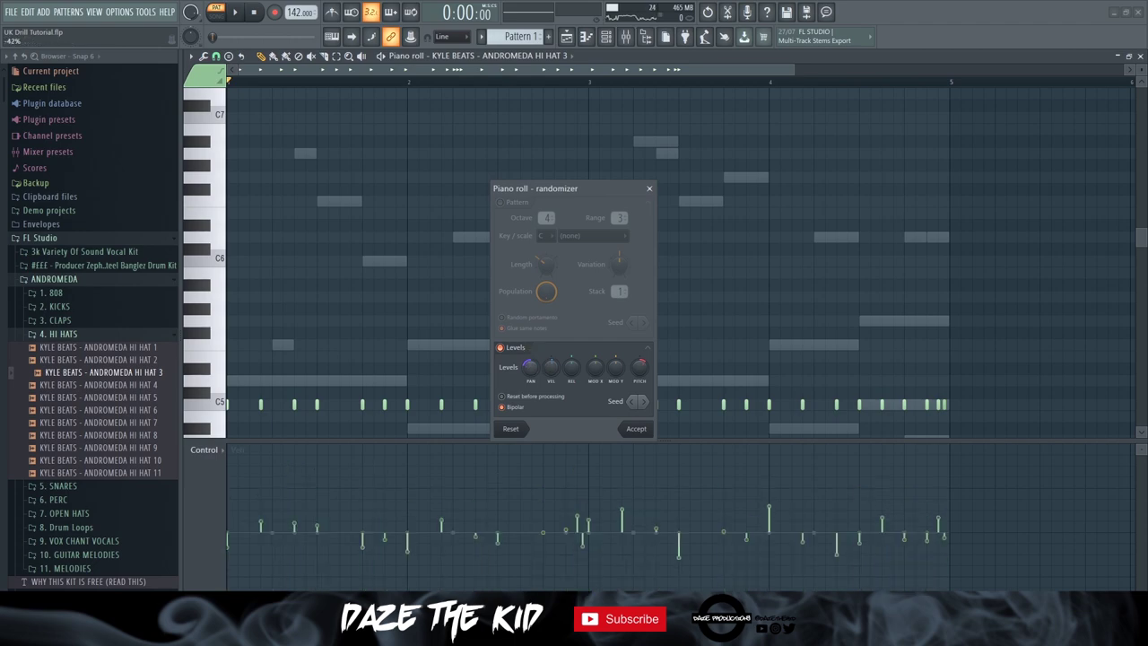
{"action": "left_click_drag", "start_coordinate": [550, 373], "coordinate": [550, 371]}
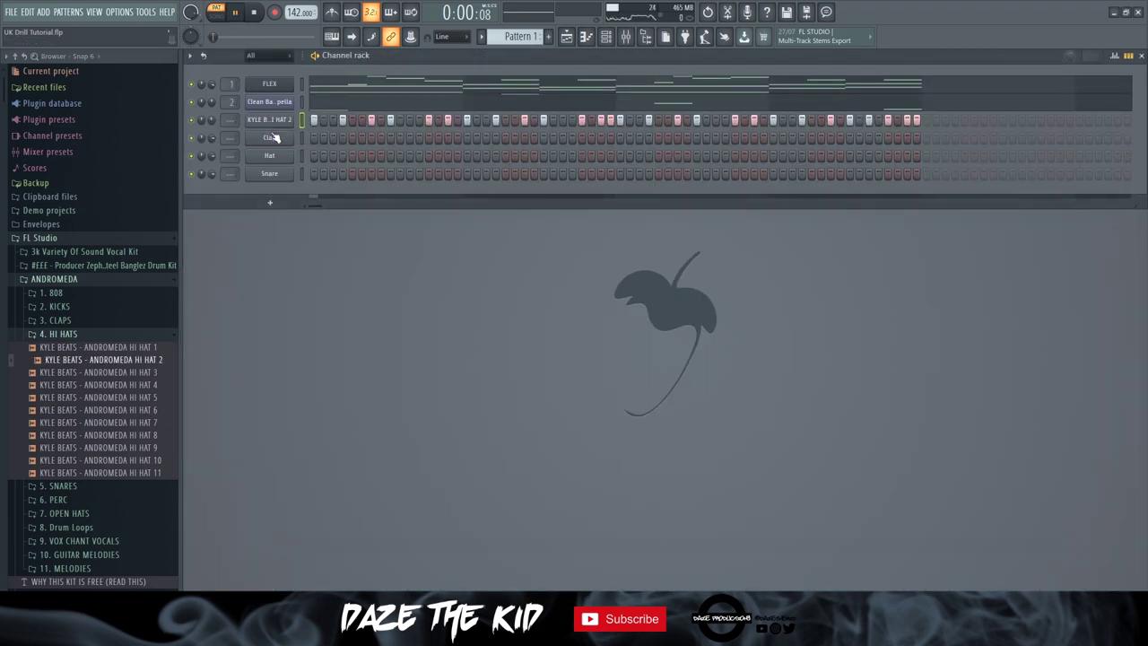
{"action": "right_click", "coordinate": [285, 119]}
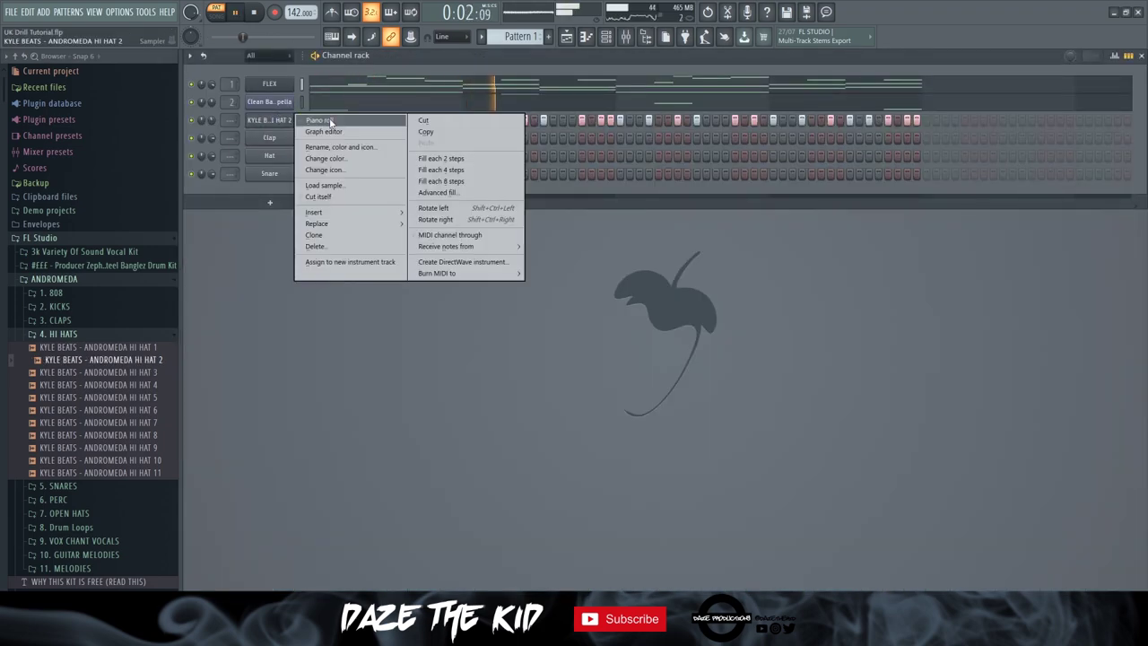
{"action": "left_click", "coordinate": [319, 122]}
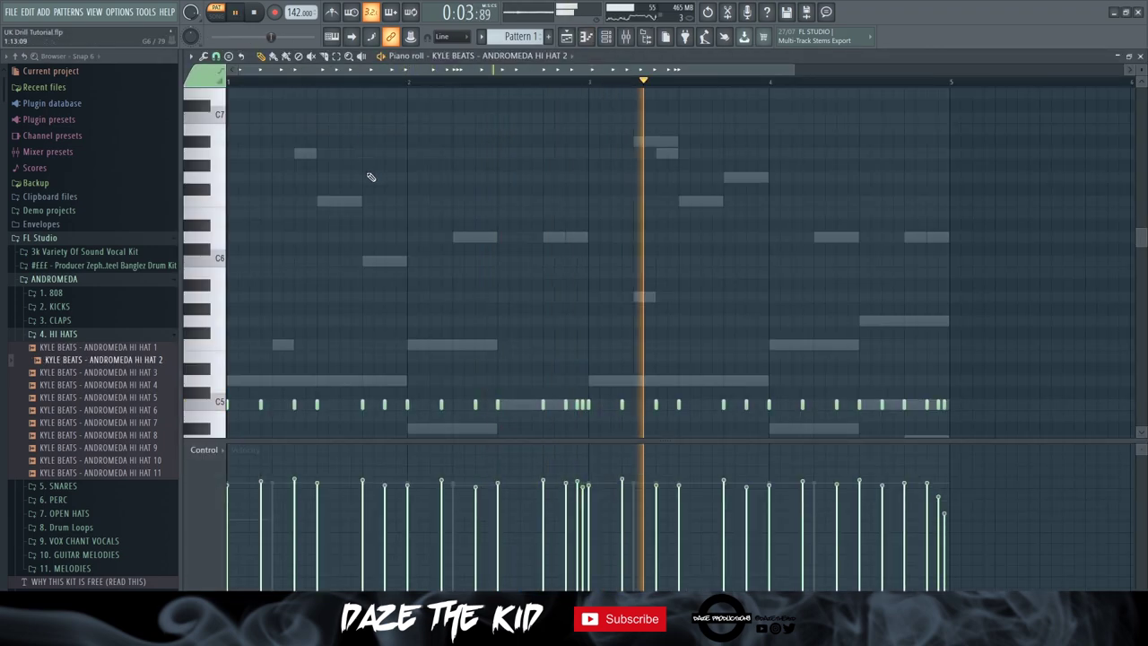
{"action": "key", "text": "alt+r"}
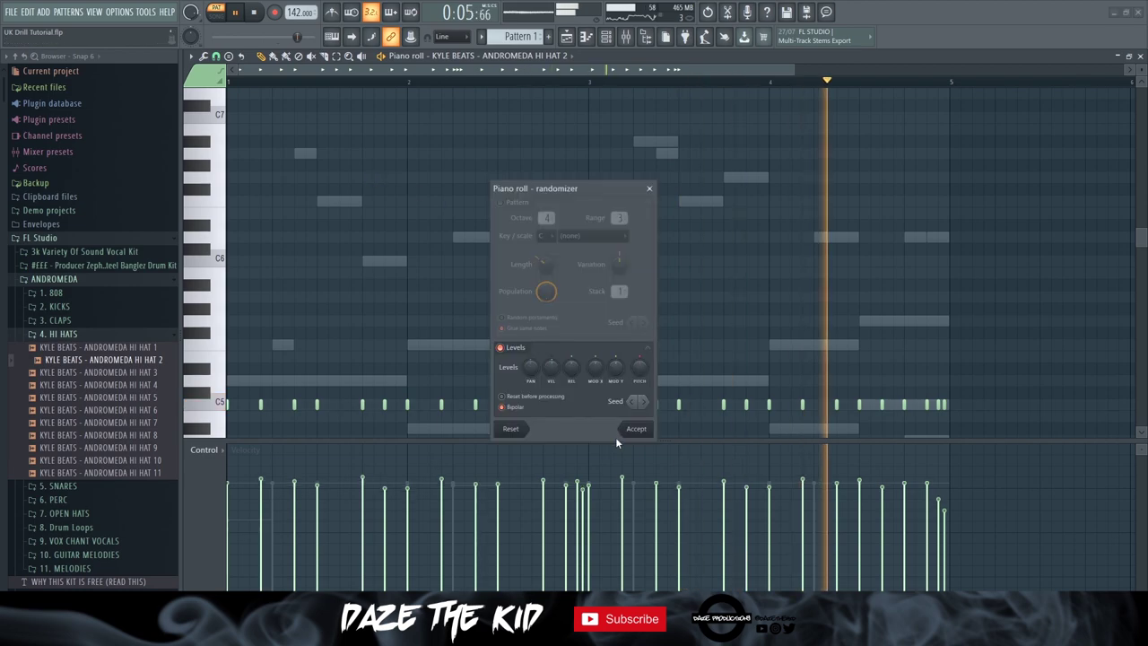
{"action": "left_click", "coordinate": [508, 429]}
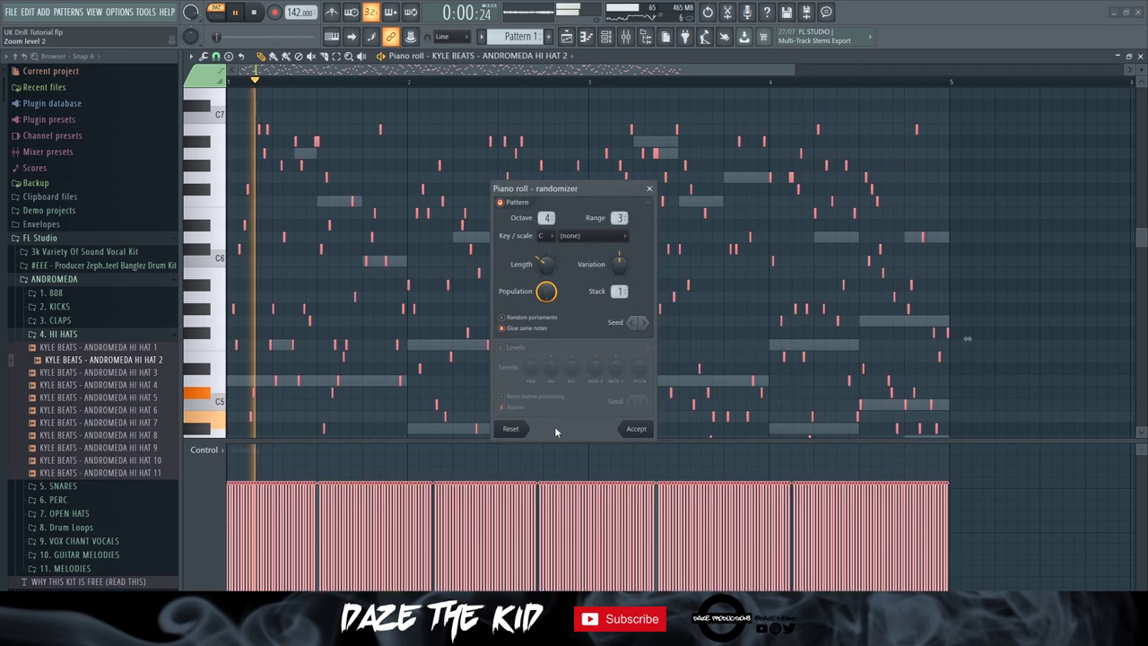
{"action": "left_click", "coordinate": [650, 188]}
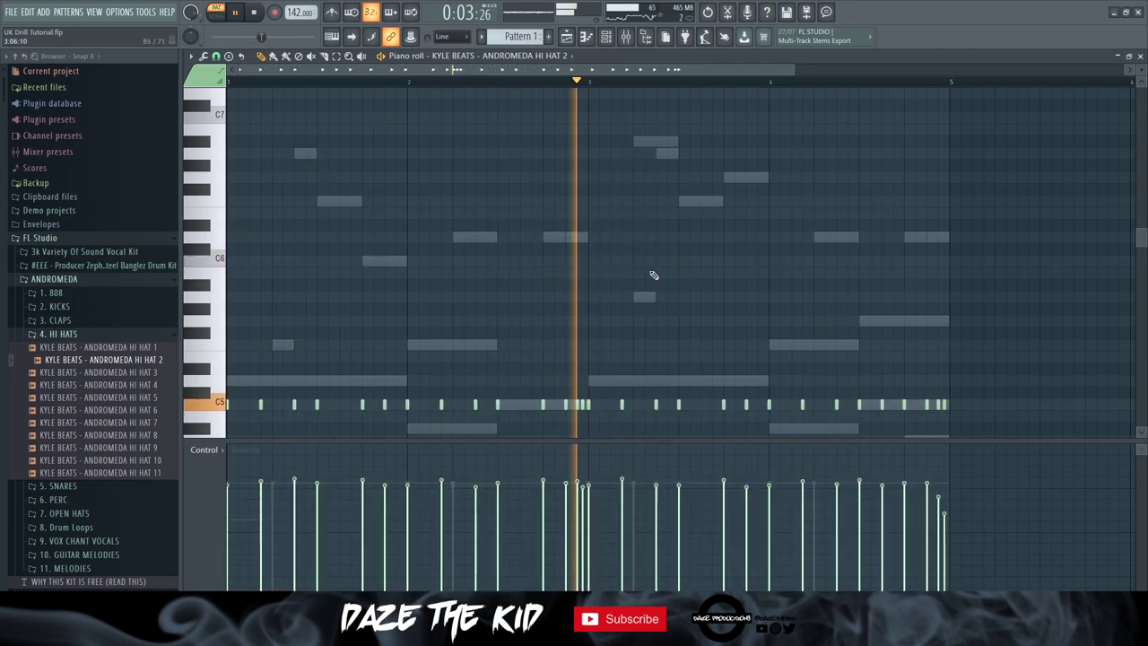
{"action": "key", "text": "space"}
{"action": "key", "text": "Escape"}
Audition the FADE snare from the ANDROMEDA kit and load it into the Clap channel
{"action": "left_click", "coordinate": [76, 334]}
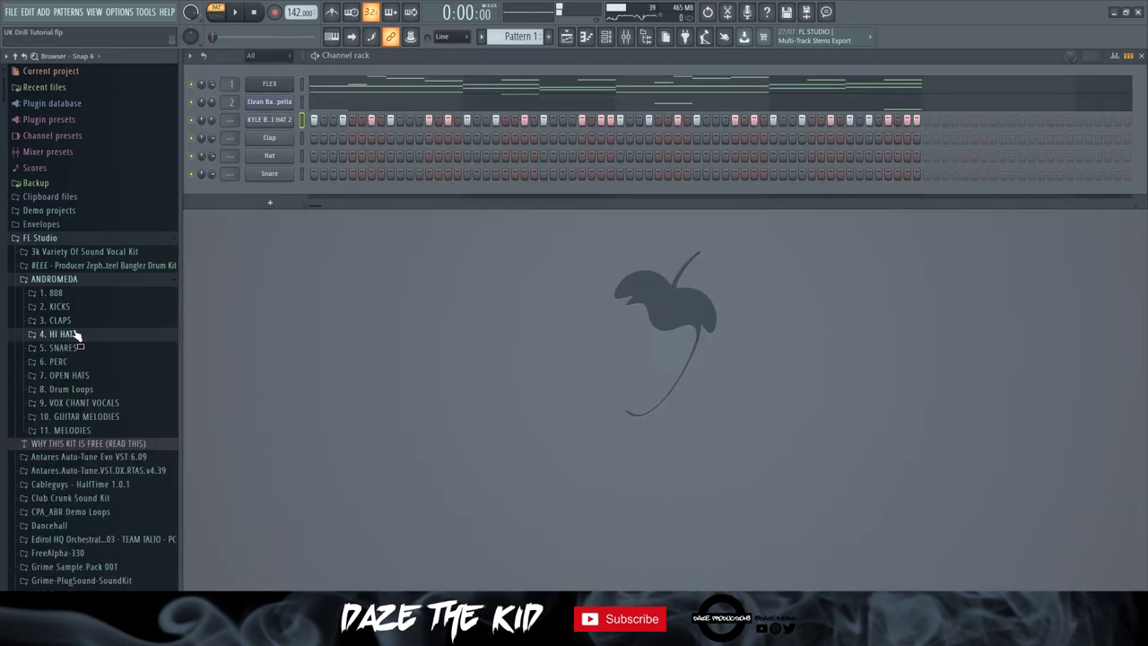
{"action": "key", "text": "space"}
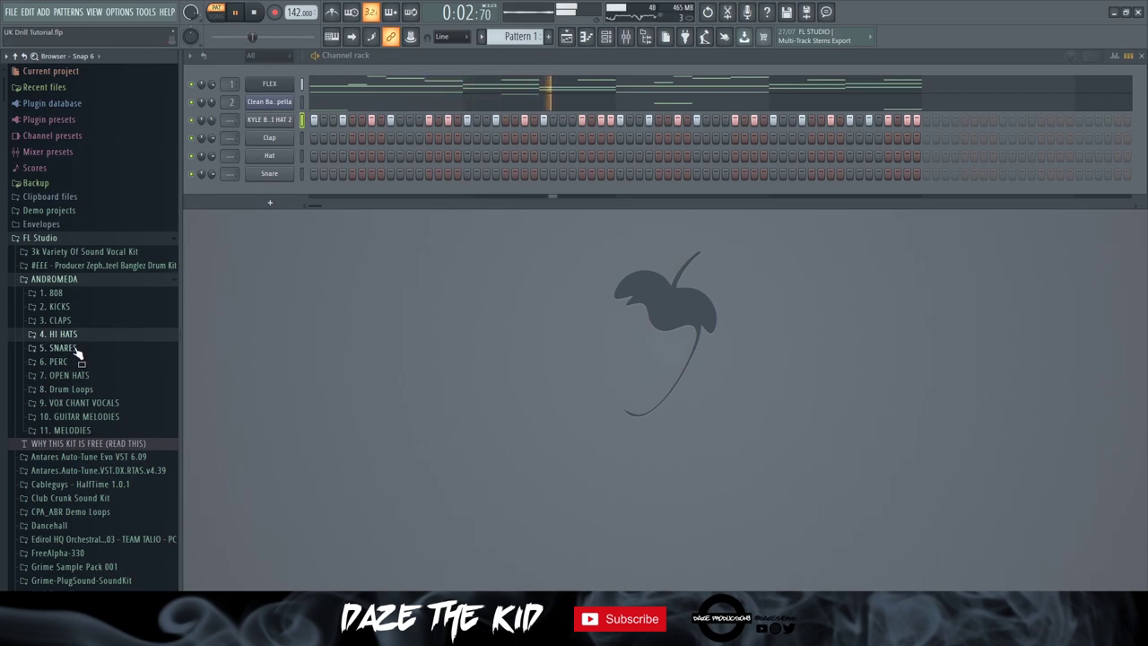
{"action": "left_click", "coordinate": [153, 349]}
{"action": "key", "text": "space"}
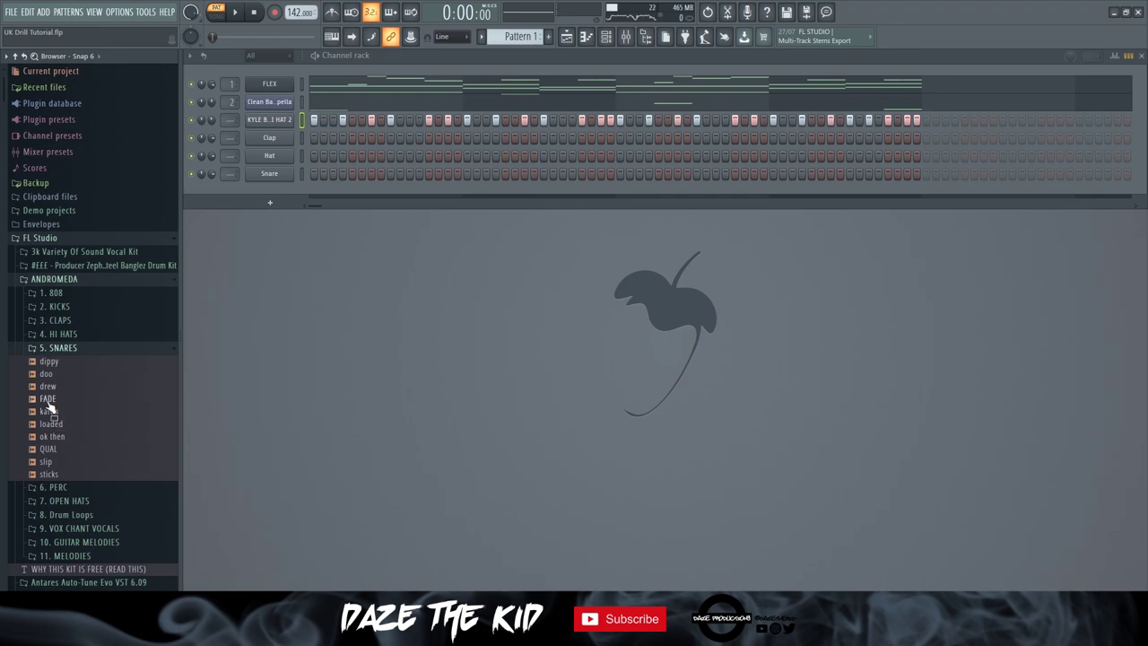
{"action": "left_click", "coordinate": [49, 401]}
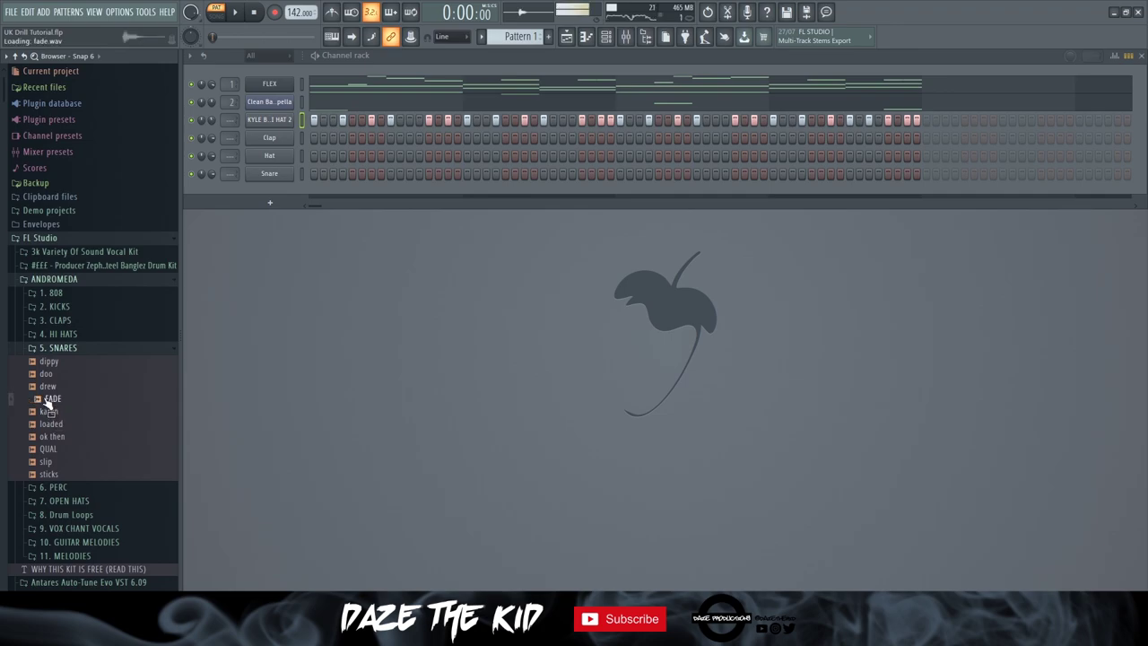
{"action": "left_click_drag", "start_coordinate": [49, 406], "coordinate": [269, 137]}
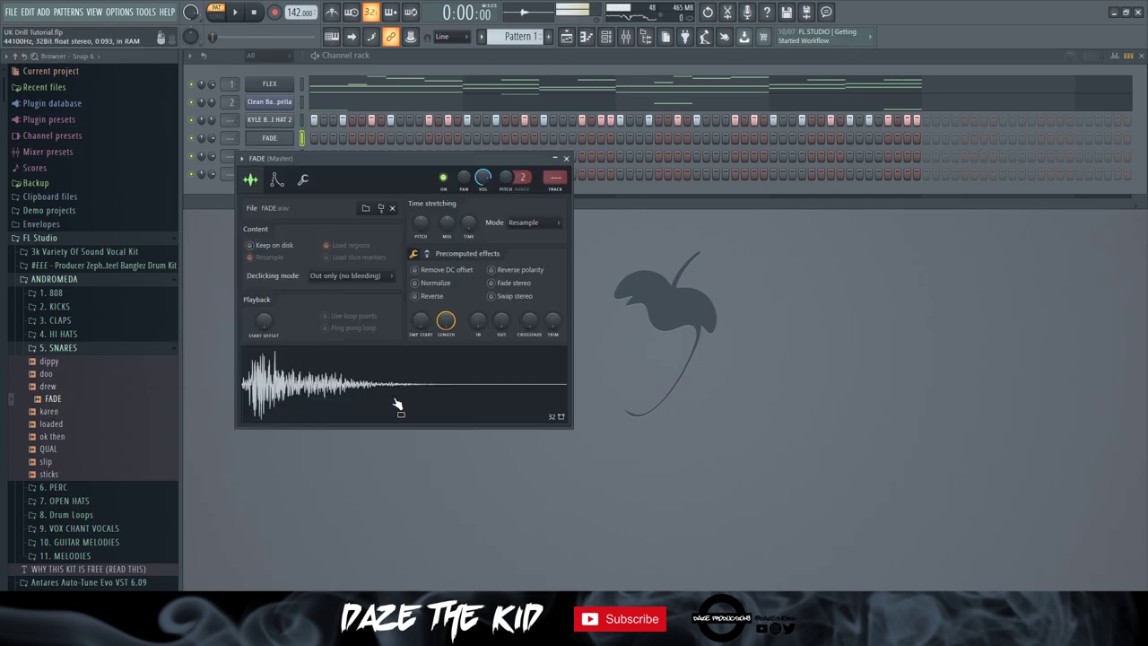
{"action": "left_click", "coordinate": [566, 158]}
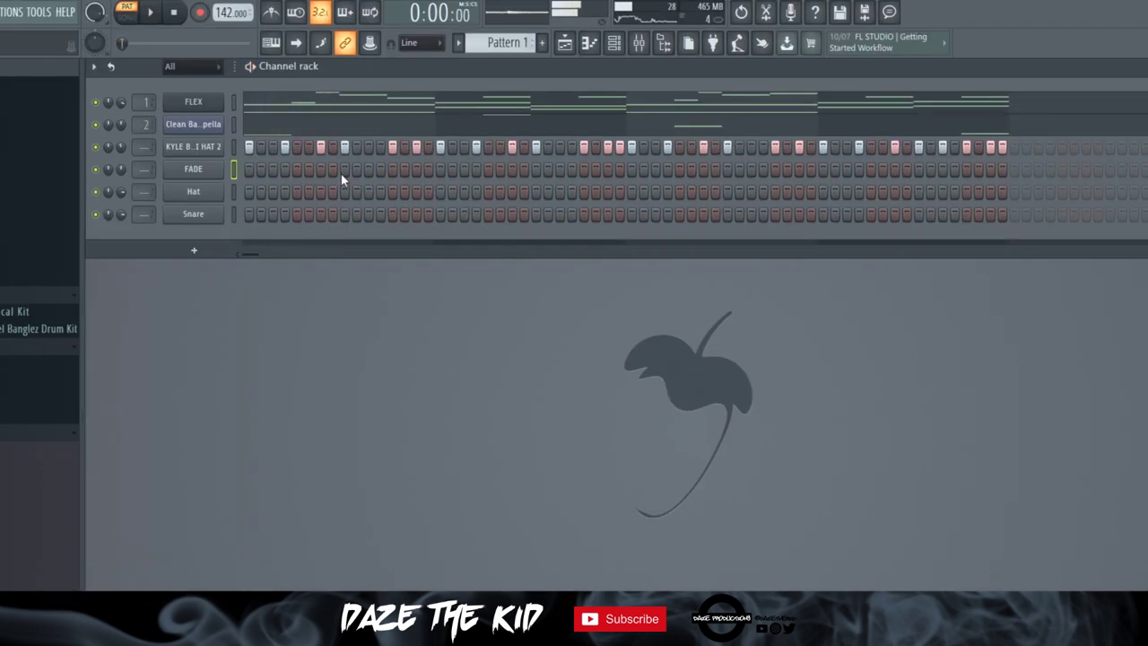
Place FADE snare hits on beat 3 of bars 1 and 3 and beat 4 of bars 2 and 4, checking them in playback
{"action": "left_click", "coordinate": [344, 169]}
{"action": "key", "text": "space"}
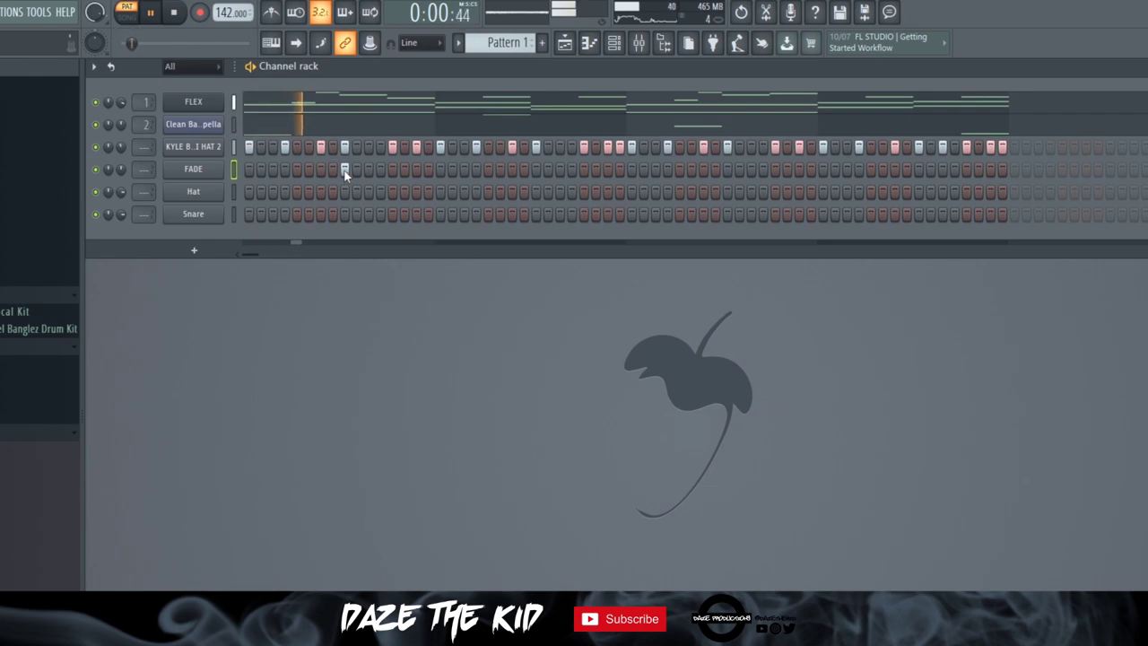
{"action": "left_click", "coordinate": [631, 170]}
{"action": "right_click", "coordinate": [632, 171]}
{"action": "key", "text": "space"}
{"action": "key", "text": "space"}
{"action": "left_click", "coordinate": [584, 169]}
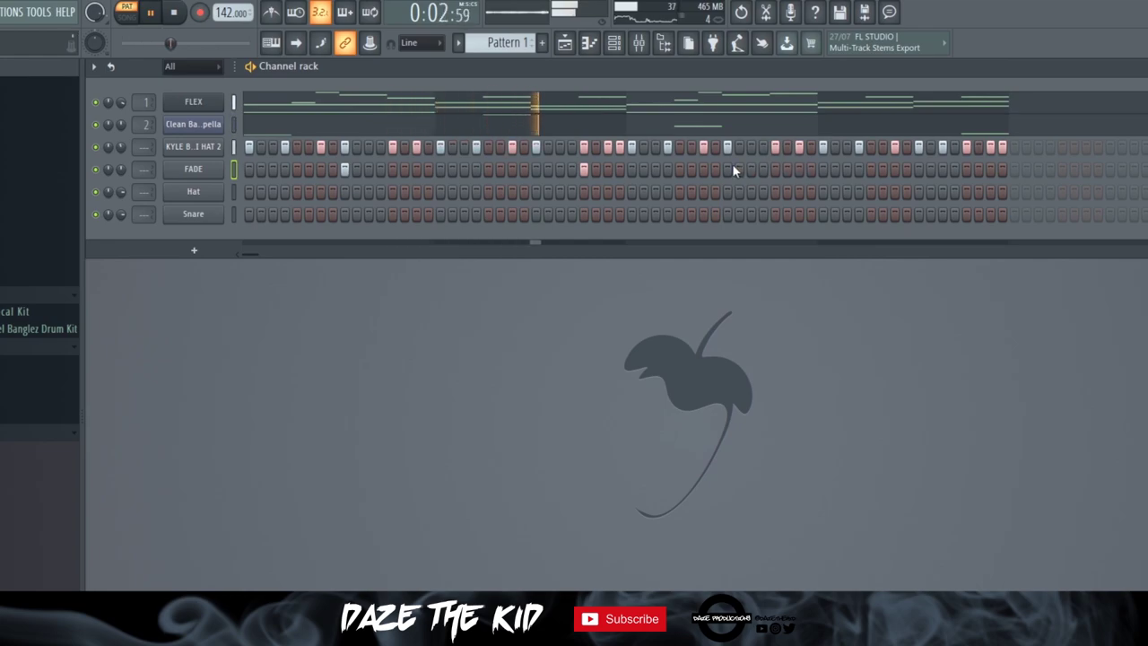
{"action": "left_click", "coordinate": [729, 169]}
{"action": "left_click", "coordinate": [966, 170]}
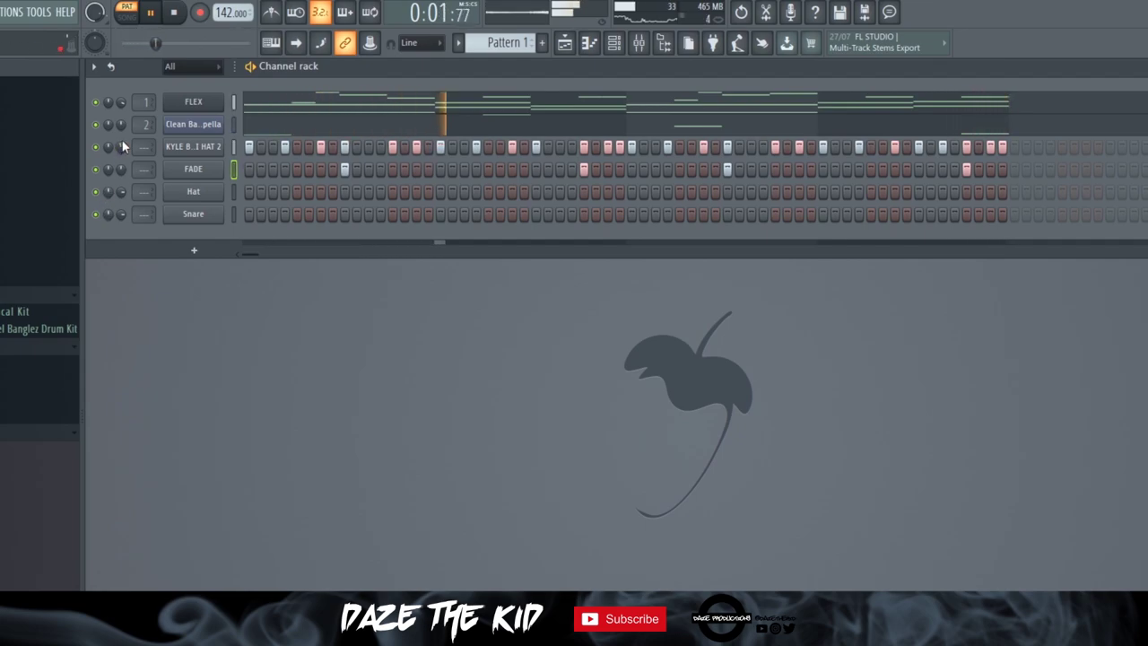
{"action": "key", "text": "space"}
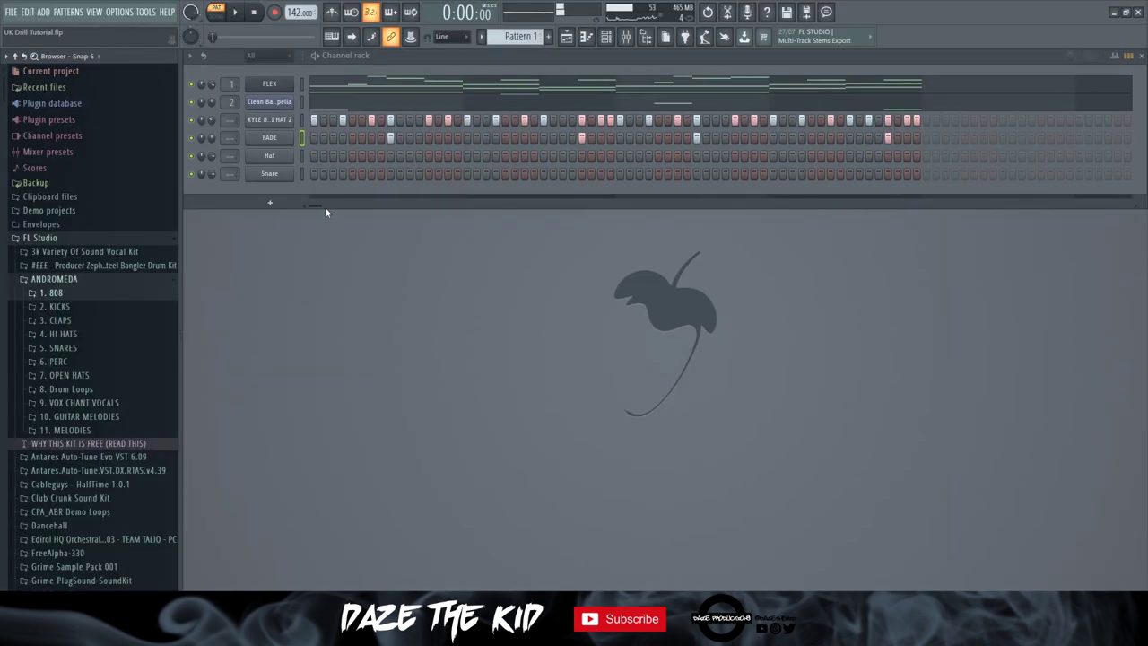
Load the 808 [ Luger ] sample from the UK Drums folder into the Hat channel
{"action": "right_click", "coordinate": [269, 156]}
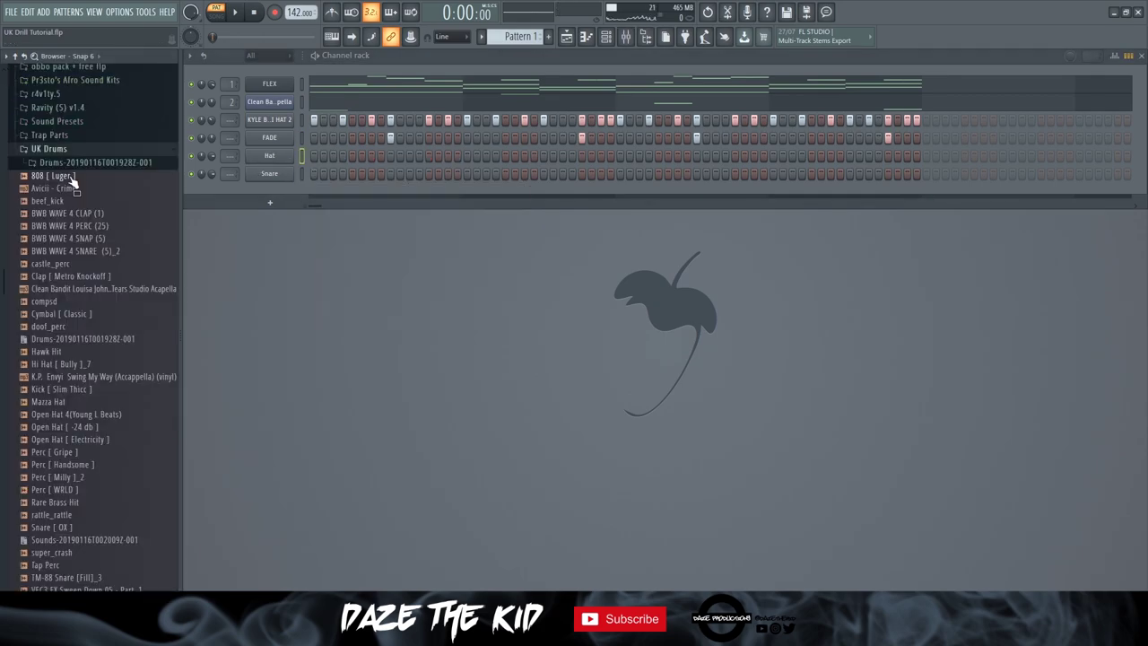
{"action": "left_click", "coordinate": [72, 178]}
{"action": "left_click_drag", "start_coordinate": [70, 179], "coordinate": [269, 156]}
{"action": "left_click", "coordinate": [57, 163]}
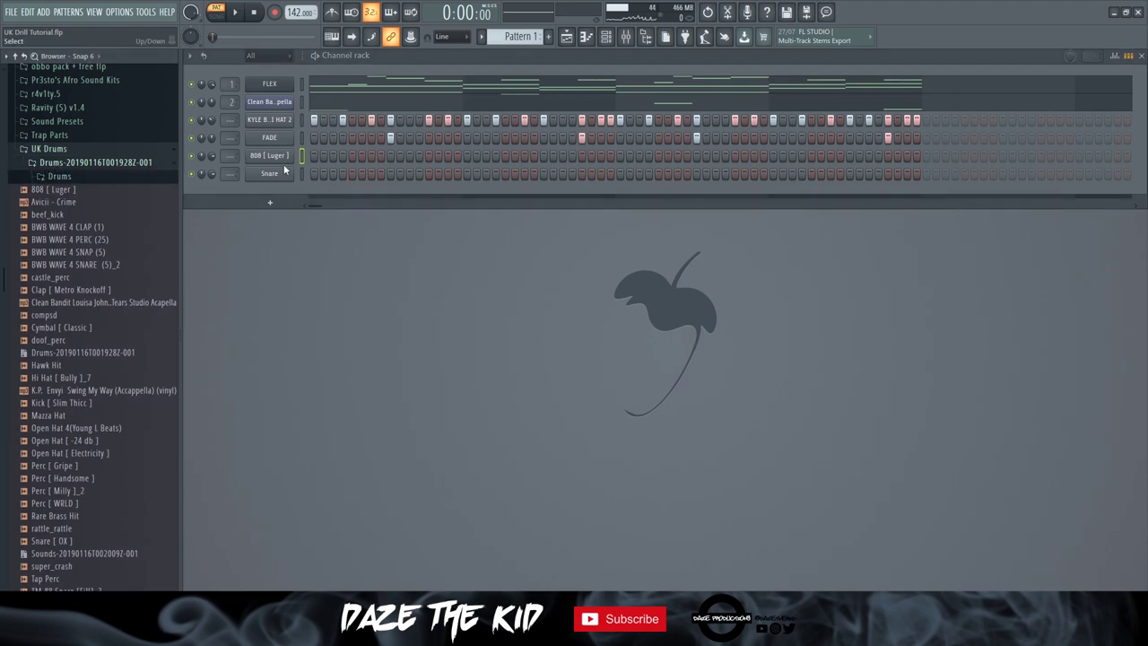
Set the 808's volume envelope to minimum attack, decay, sustain and release with a raised hold, and audition it across several notes
{"action": "left_click", "coordinate": [277, 158]}
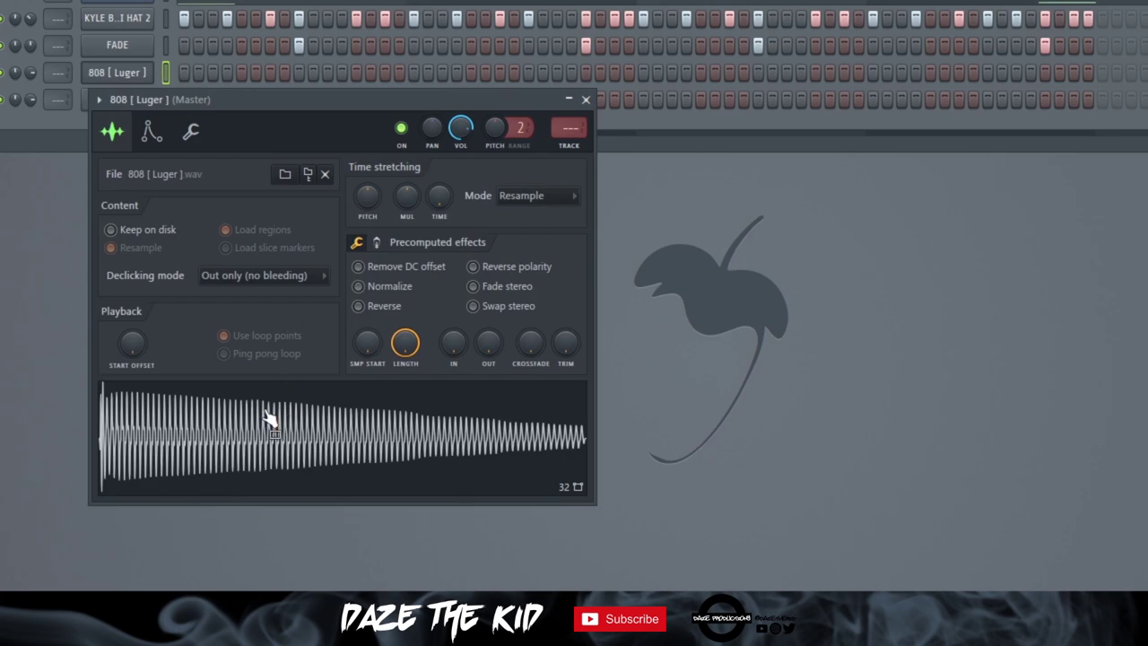
{"action": "left_click", "coordinate": [154, 135]}
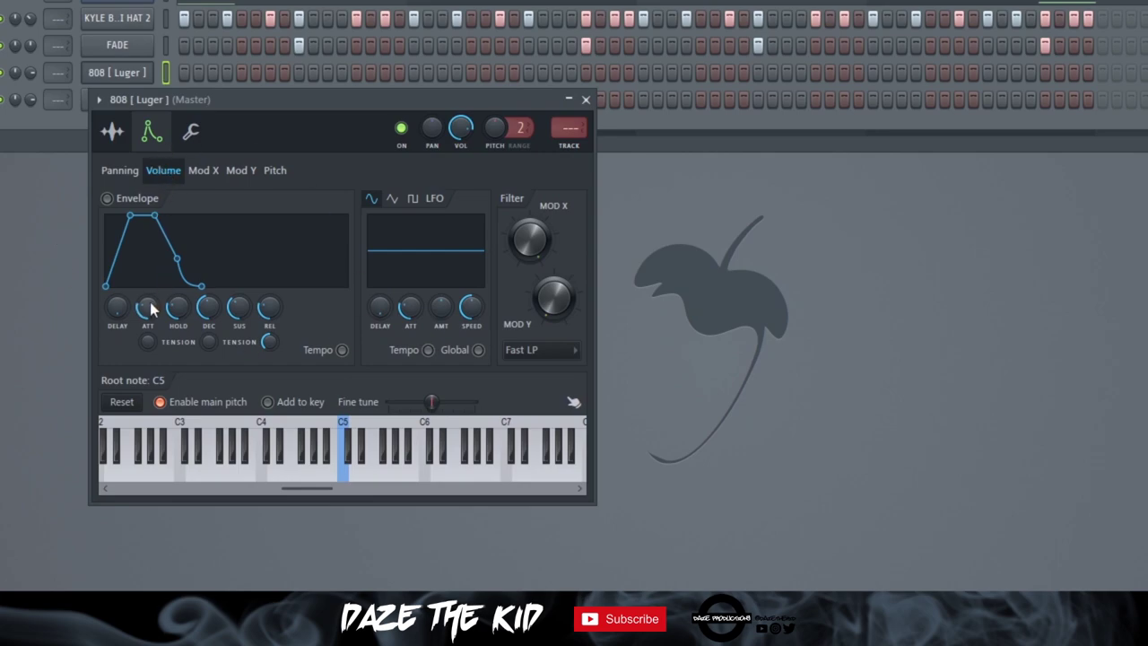
{"action": "left_click_drag", "start_coordinate": [151, 309], "coordinate": [151, 341]}
{"action": "left_click_drag", "start_coordinate": [210, 305], "coordinate": [210, 336]}
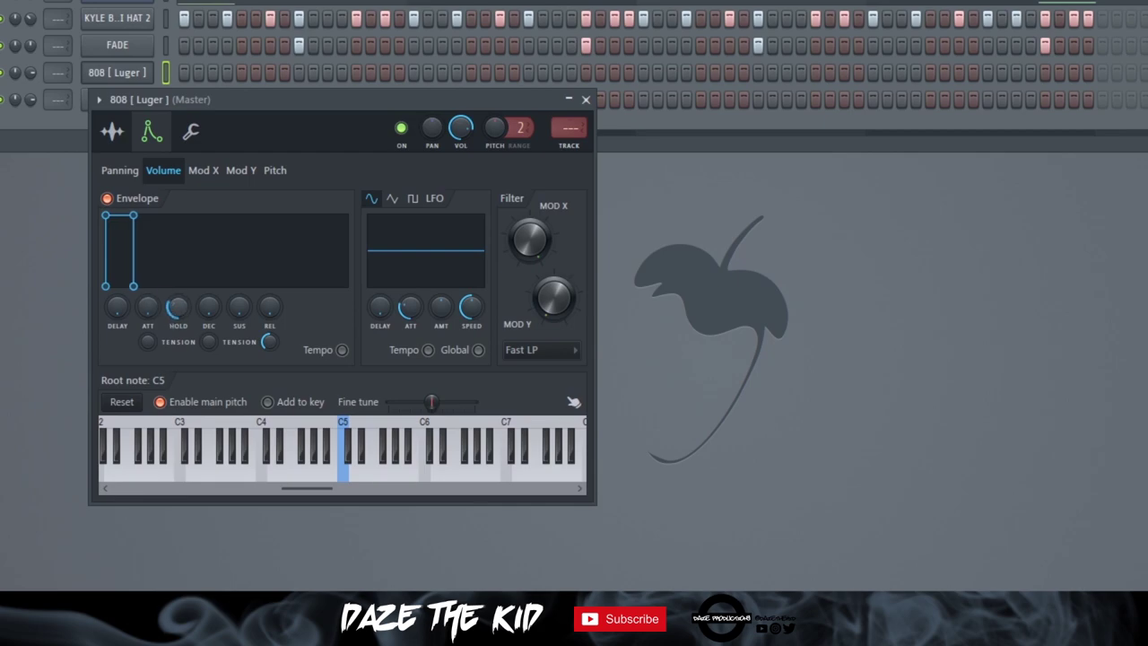
{"action": "left_click_drag", "start_coordinate": [177, 307], "coordinate": [178, 289]}
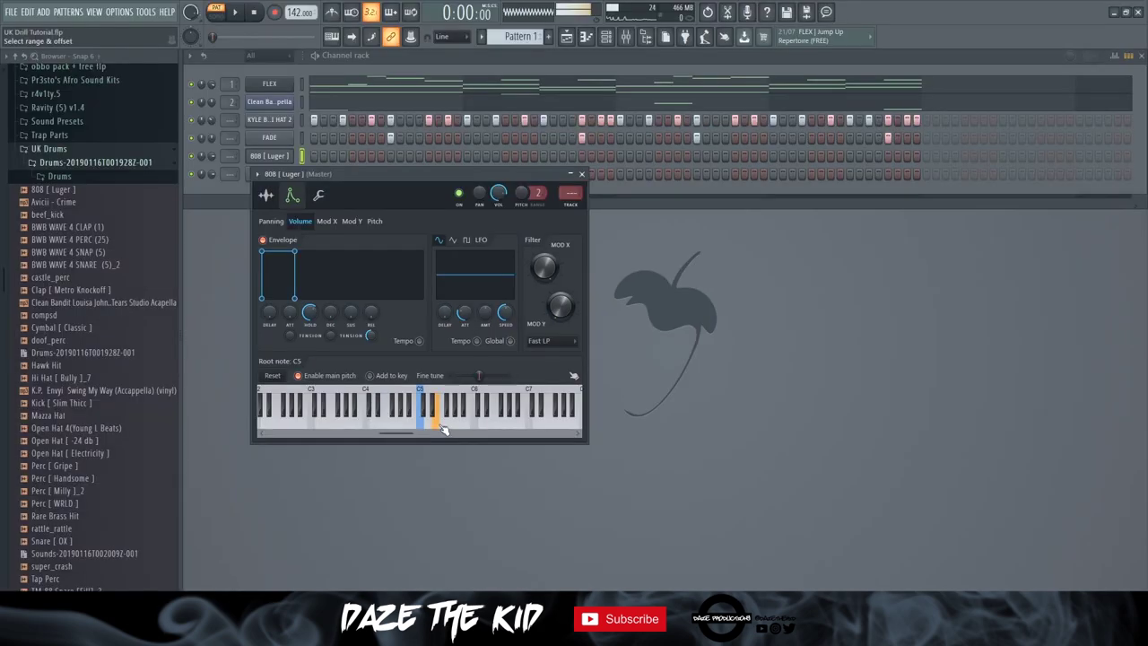
{"action": "left_click_drag", "start_coordinate": [466, 427], "coordinate": [417, 422]}
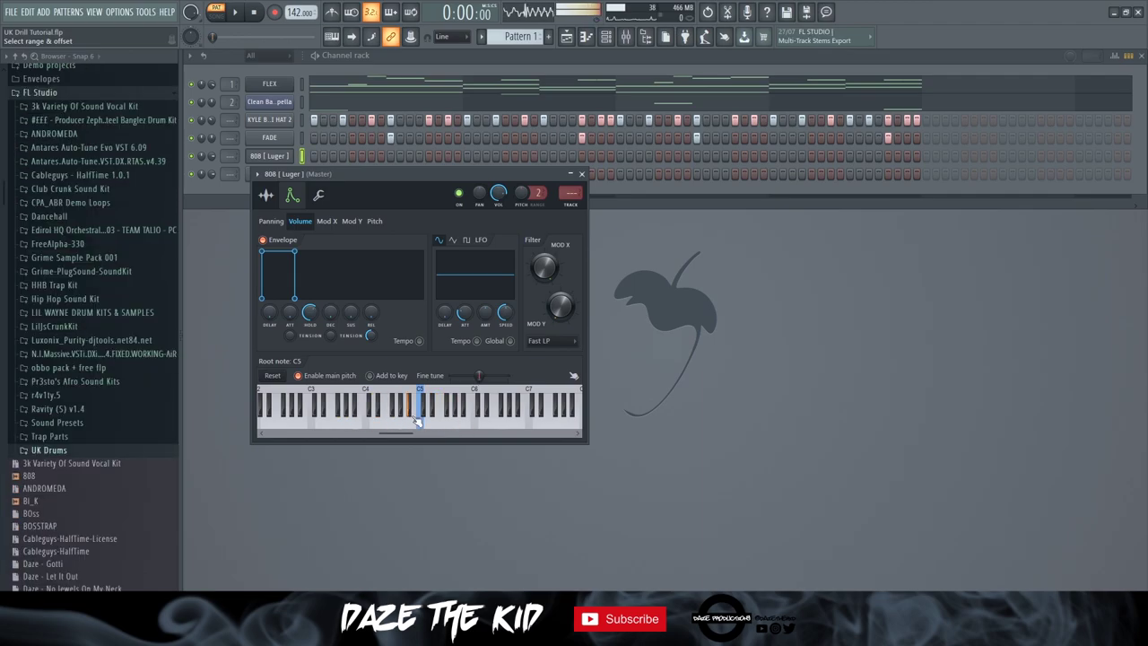
{"action": "left_click_drag", "start_coordinate": [494, 417], "coordinate": [443, 417]}
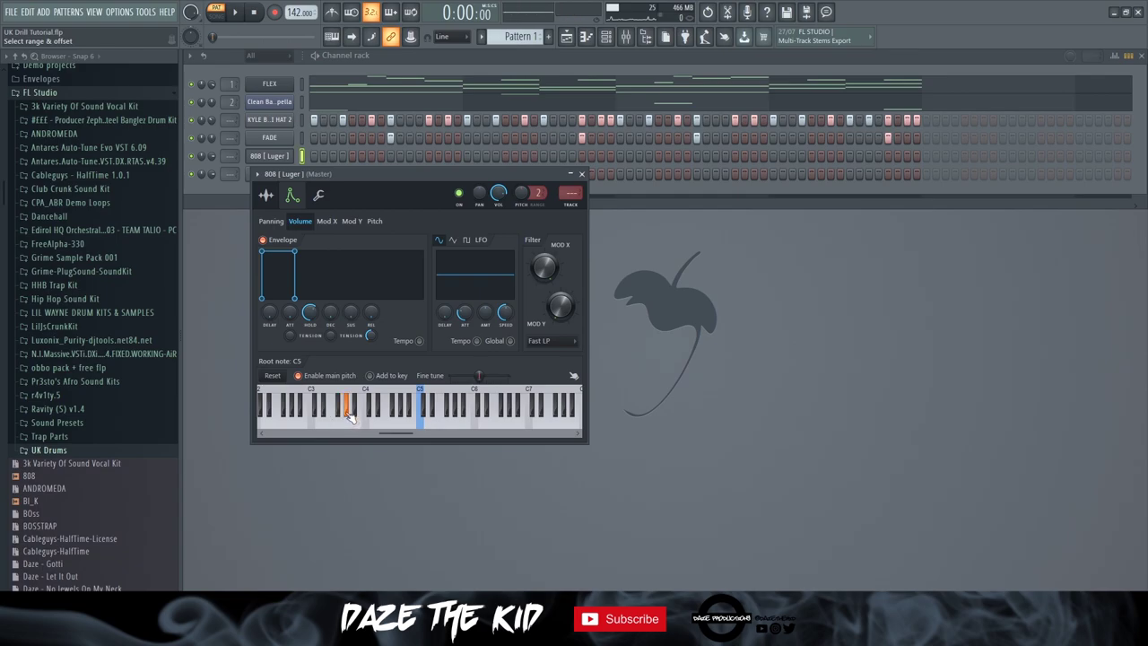
In the 808's piano roll, draw a three-beat F4 note from bar 1 and one-beat F4 notes on beats 3 and 4 of bar 2
{"action": "left_click", "coordinate": [209, 307]}
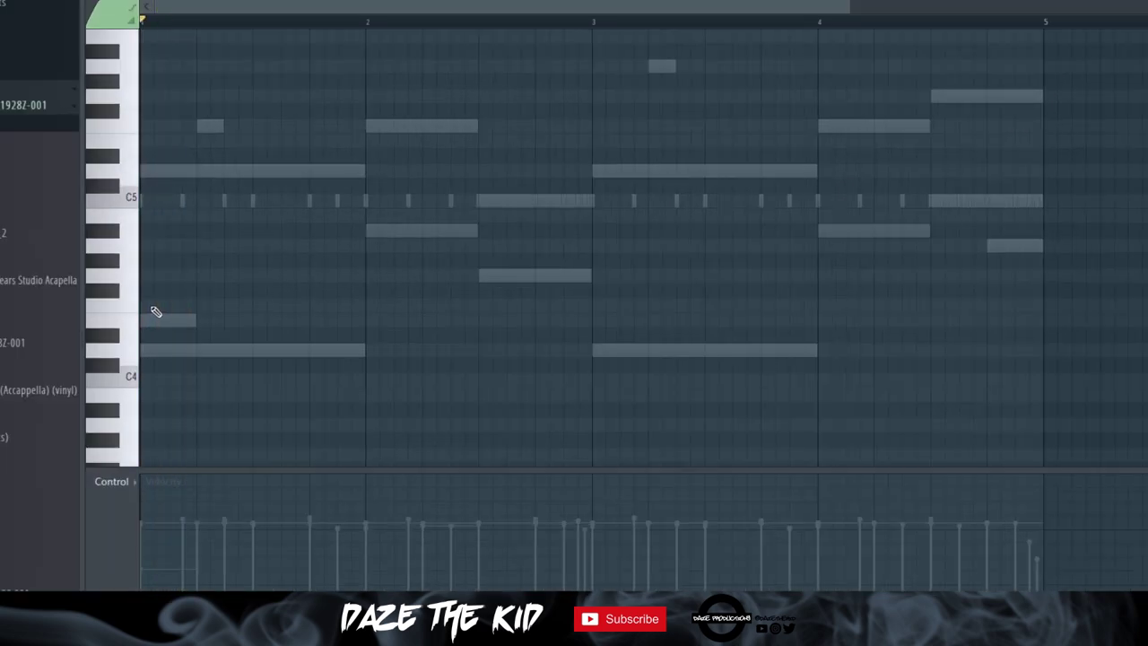
{"action": "left_click", "coordinate": [202, 301]}
{"action": "left_click_drag", "start_coordinate": [208, 305], "coordinate": [309, 305]}
{"action": "key", "text": "space"}
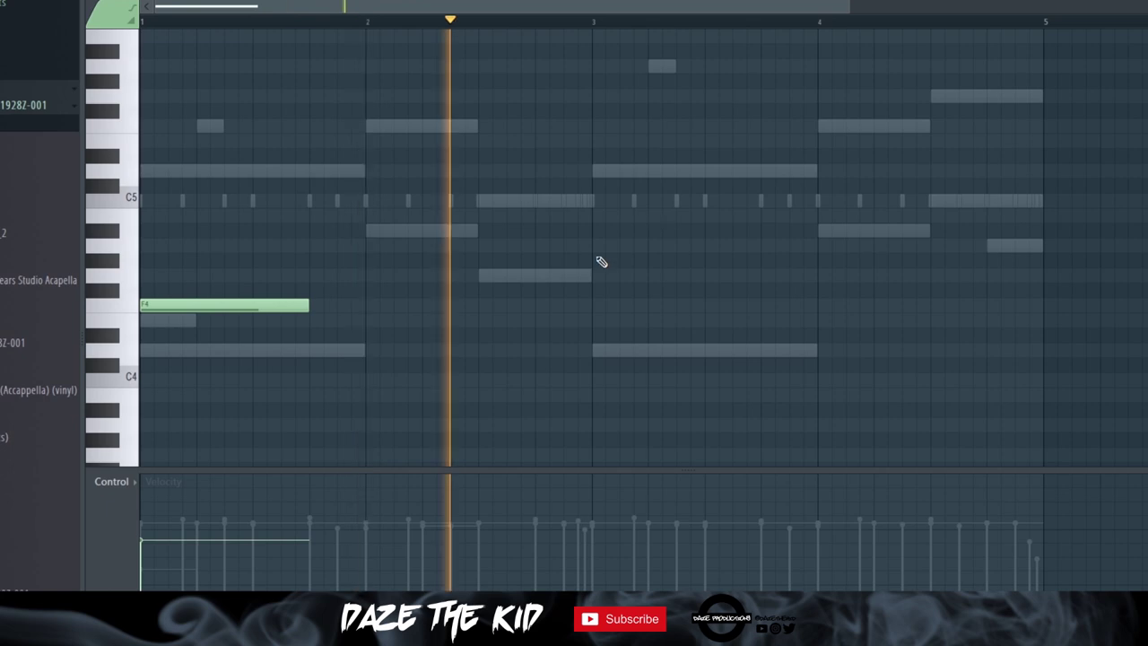
{"action": "key", "text": "space"}
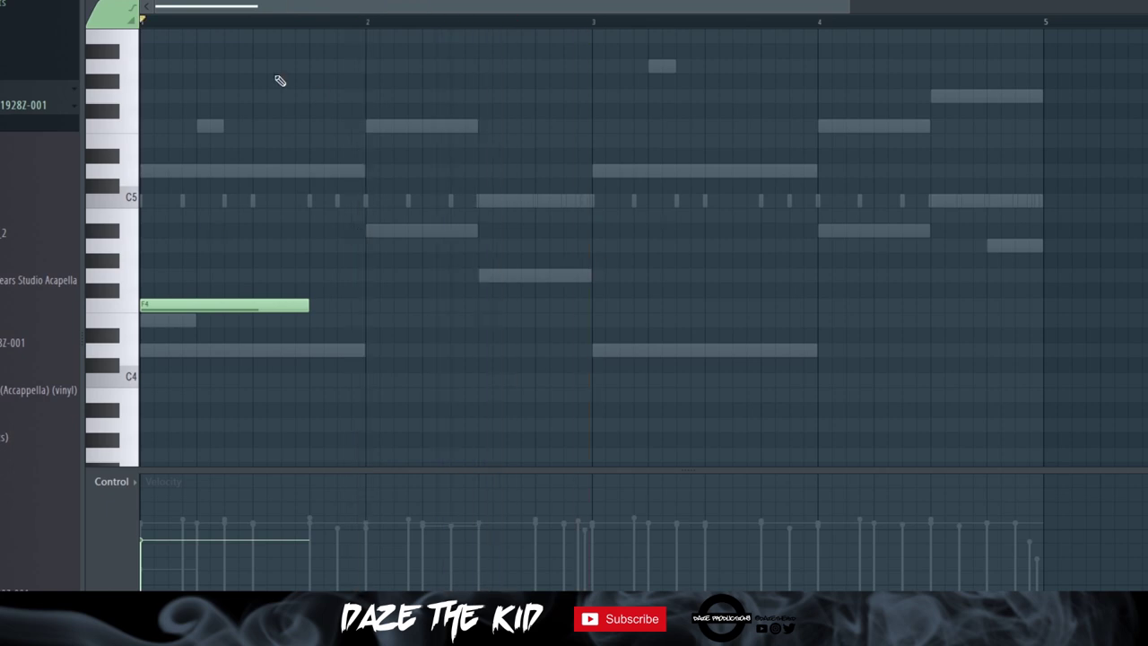
{"action": "left_click", "coordinate": [485, 303]}
{"action": "left_click", "coordinate": [541, 305]}
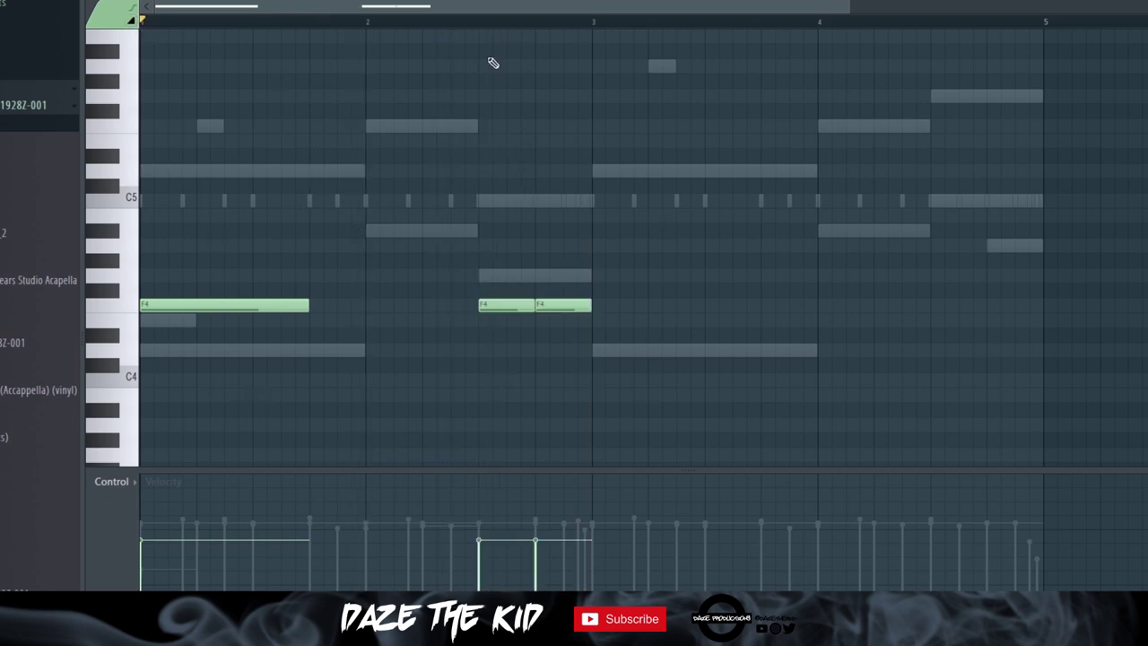
Add a short C5 slide note on beat 3 of bar 2 above the 808 note and check the slide in playback
{"action": "left_click", "coordinate": [481, 110]}
{"action": "right_click", "coordinate": [505, 109]}
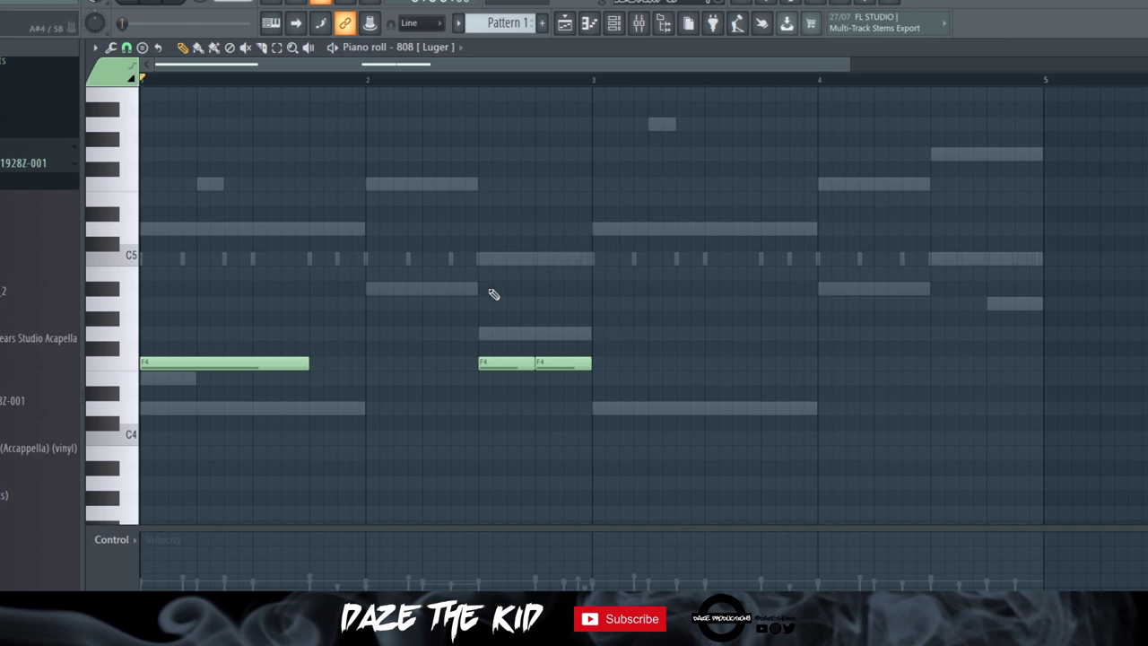
{"action": "left_click", "coordinate": [481, 257]}
{"action": "left_click", "coordinate": [498, 260]}
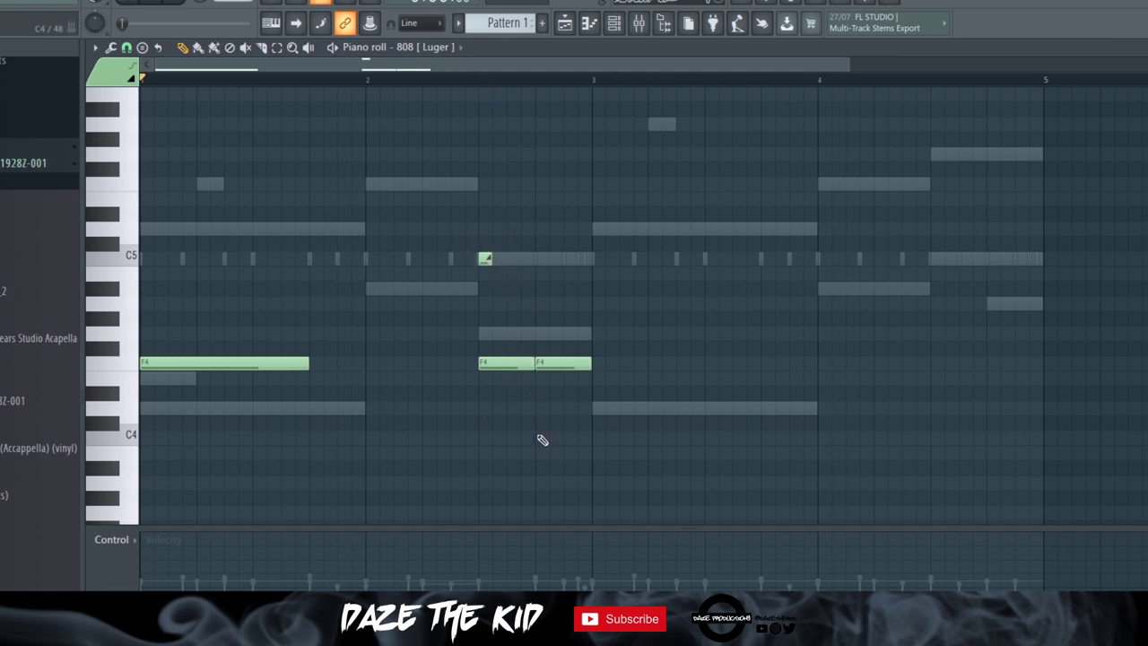
{"action": "left_click", "coordinate": [479, 81]}
{"action": "key", "text": "space"}
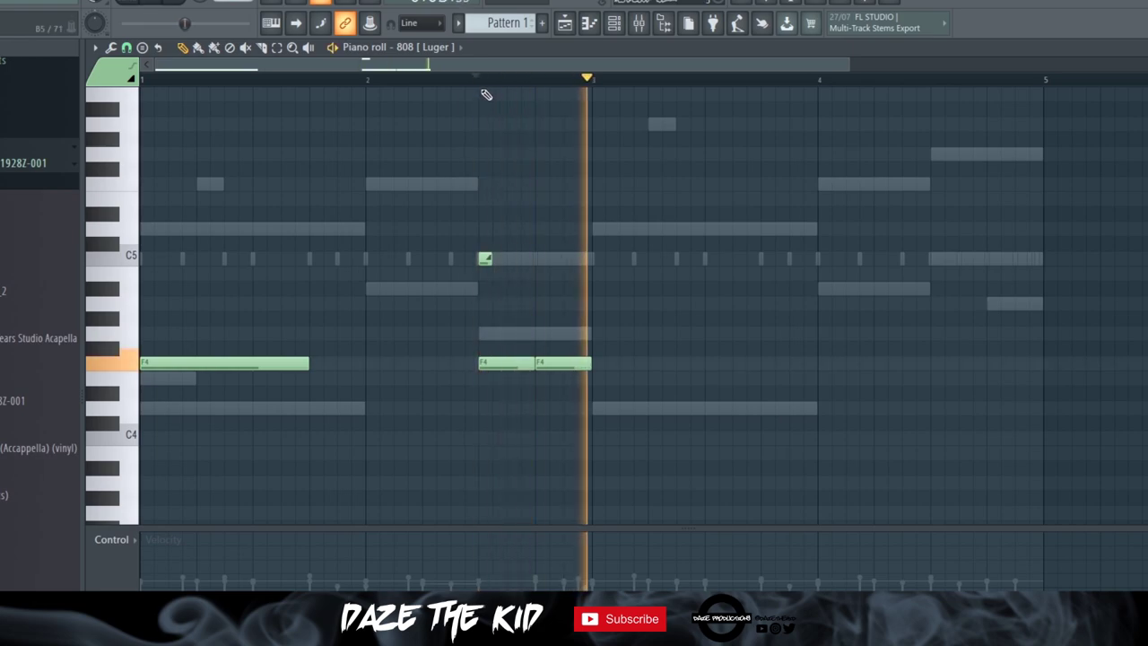
{"action": "key", "text": "space"}
{"action": "key", "text": "space"}
{"action": "key", "text": "space"}
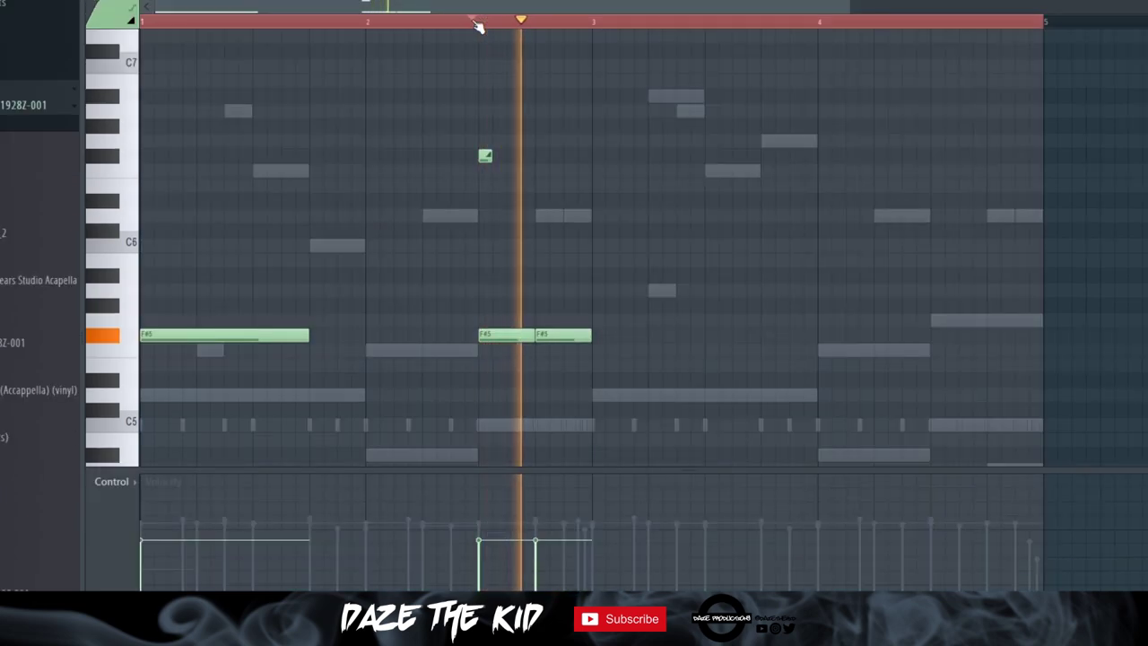
Add two short F#7 slide notes in beat 4 of bar 2 and a half-beat F#5 note at the end of the bar
{"action": "left_click_drag", "start_coordinate": [442, 22], "coordinate": [8, 42]}
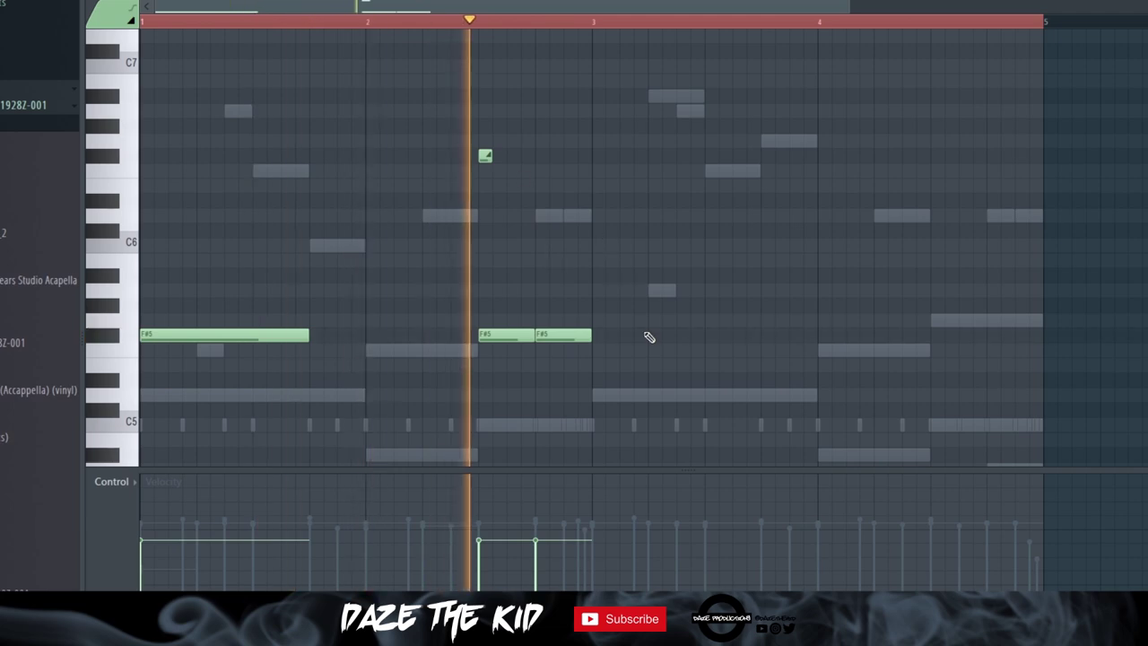
{"action": "key", "text": "space"}
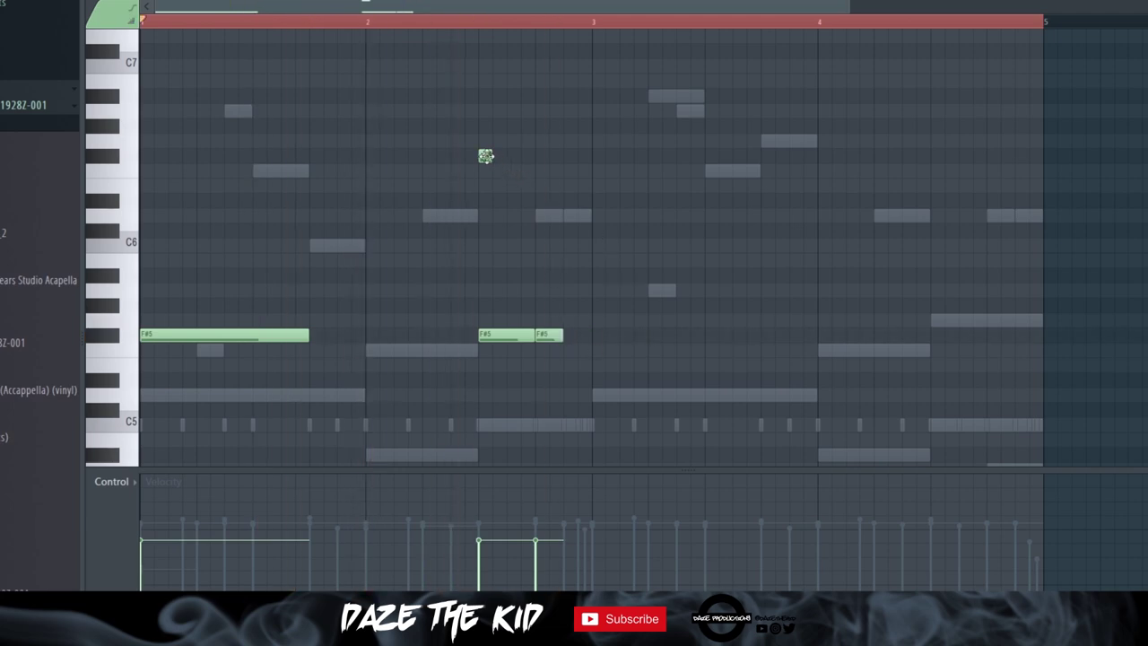
{"action": "mouse_move", "coordinate": [530, 47]}
{"action": "left_mouse_down"}
{"action": "mouse_move", "coordinate": [534, 38]}
{"action": "mouse_move", "coordinate": [534, 64]}
{"action": "left_mouse_up"}
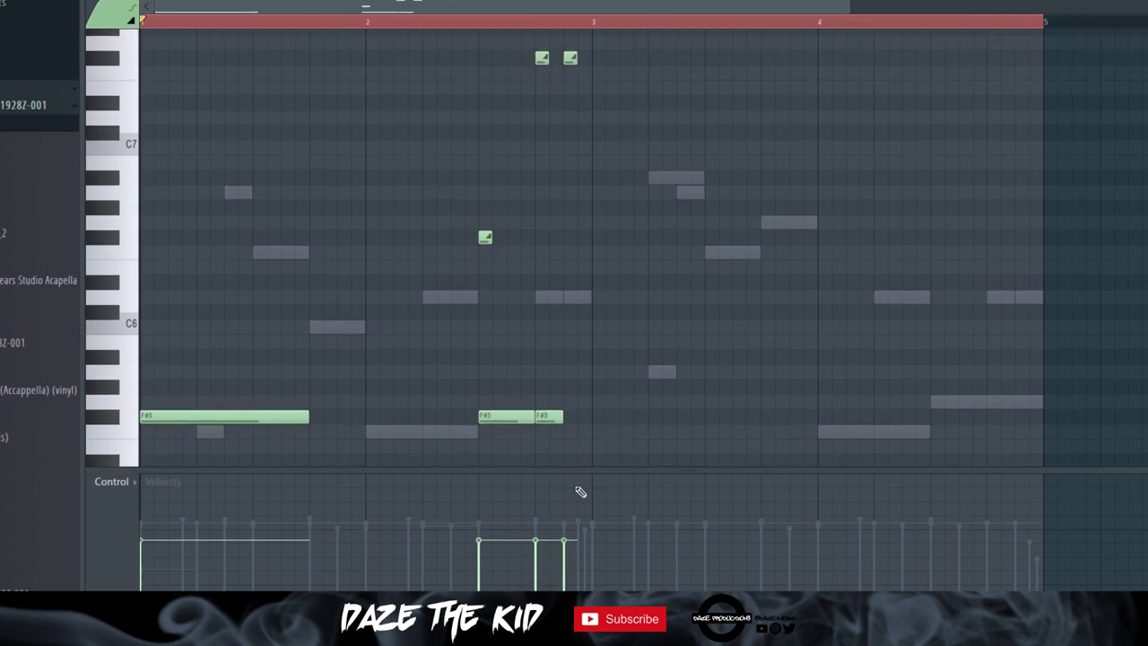
{"action": "left_click", "coordinate": [566, 416]}
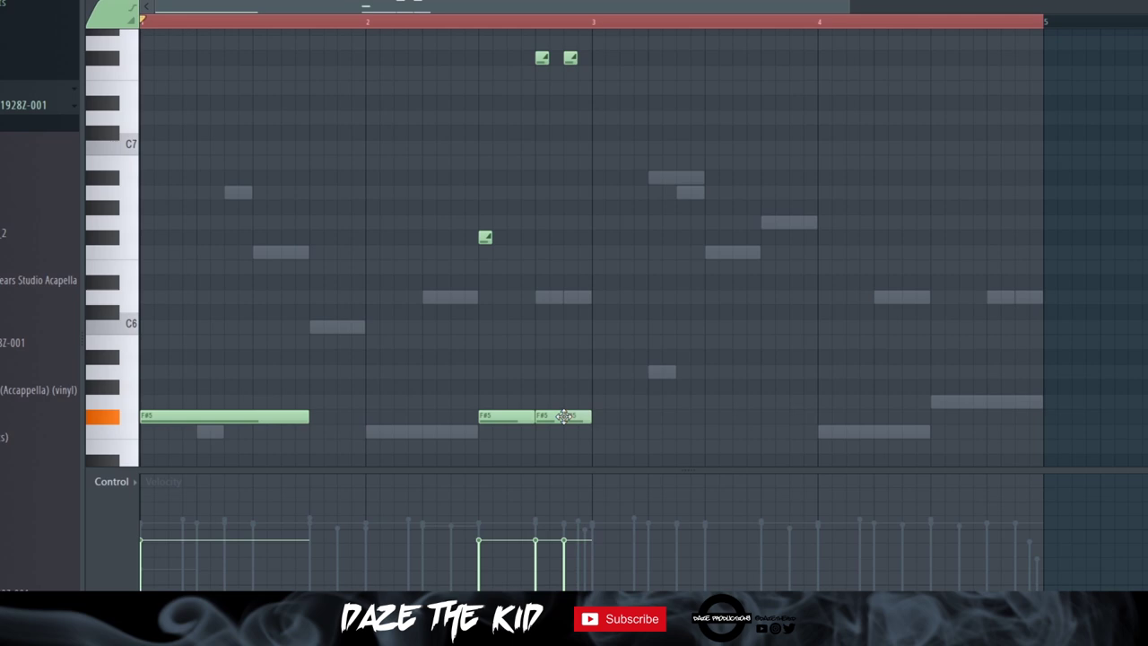
Lower the velocity of the two half-beat F#4 808 notes on beat 3 of bar 4 and play the pattern back
{"action": "key", "text": "space"}
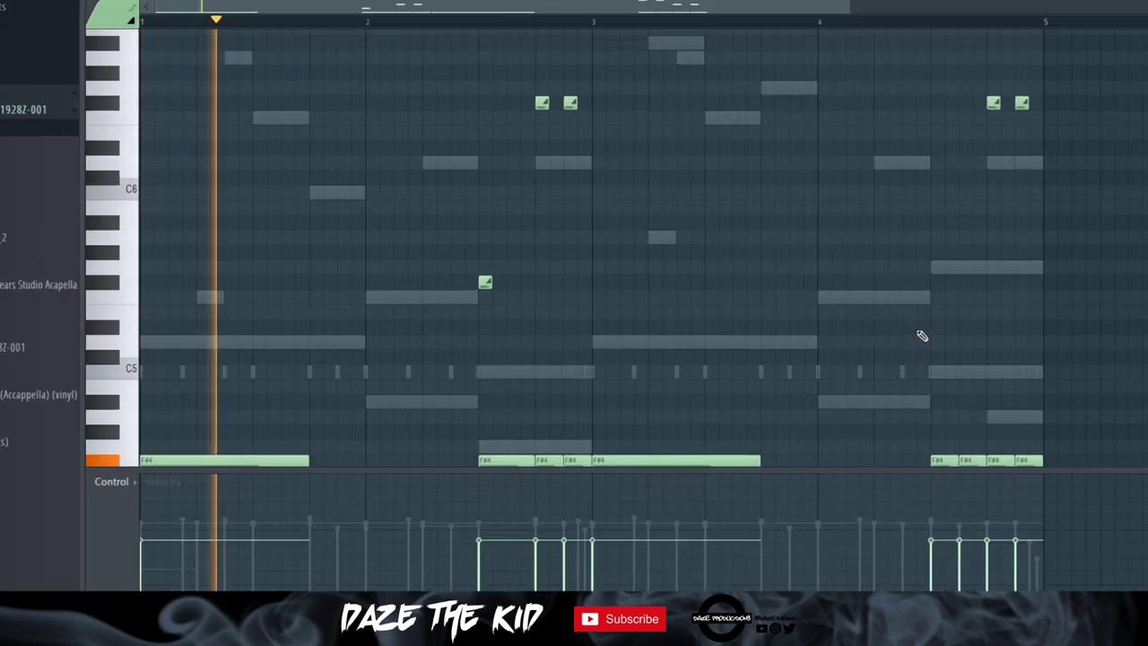
{"action": "scroll", "coordinate": [922, 334], "scroll_direction": "down", "scroll_amount": 3}
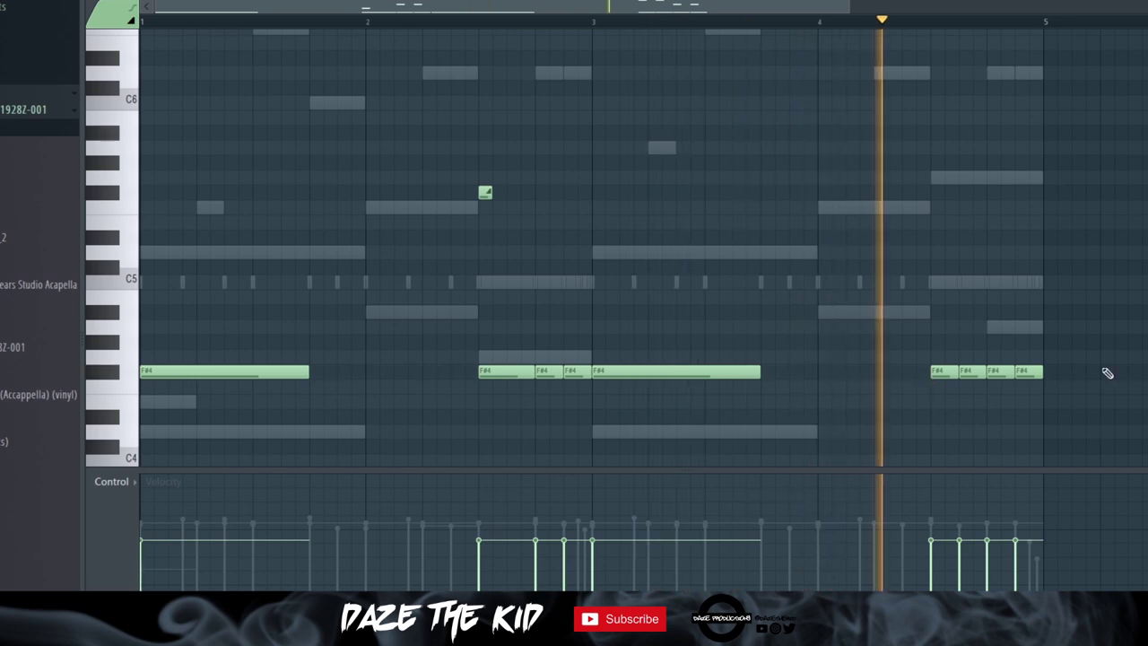
{"action": "left_click_drag", "start_coordinate": [931, 570], "coordinate": [977, 571]}
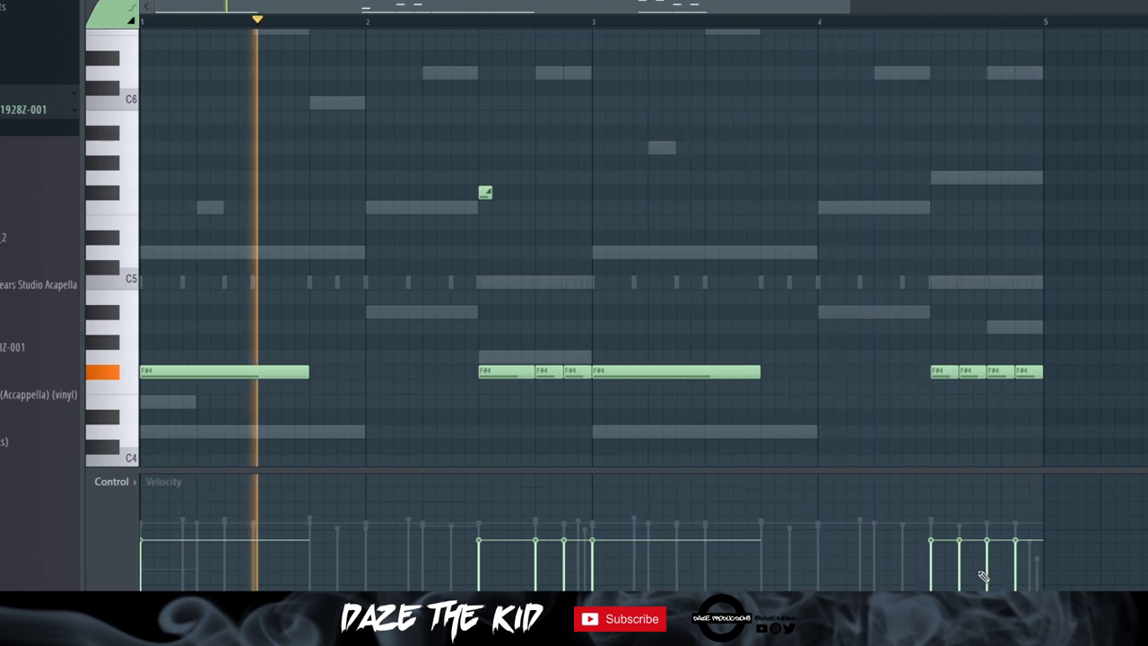
{"action": "key", "text": "space"}
{"action": "scroll", "coordinate": [1010, 496], "scroll_direction": "up", "scroll_amount": 9}
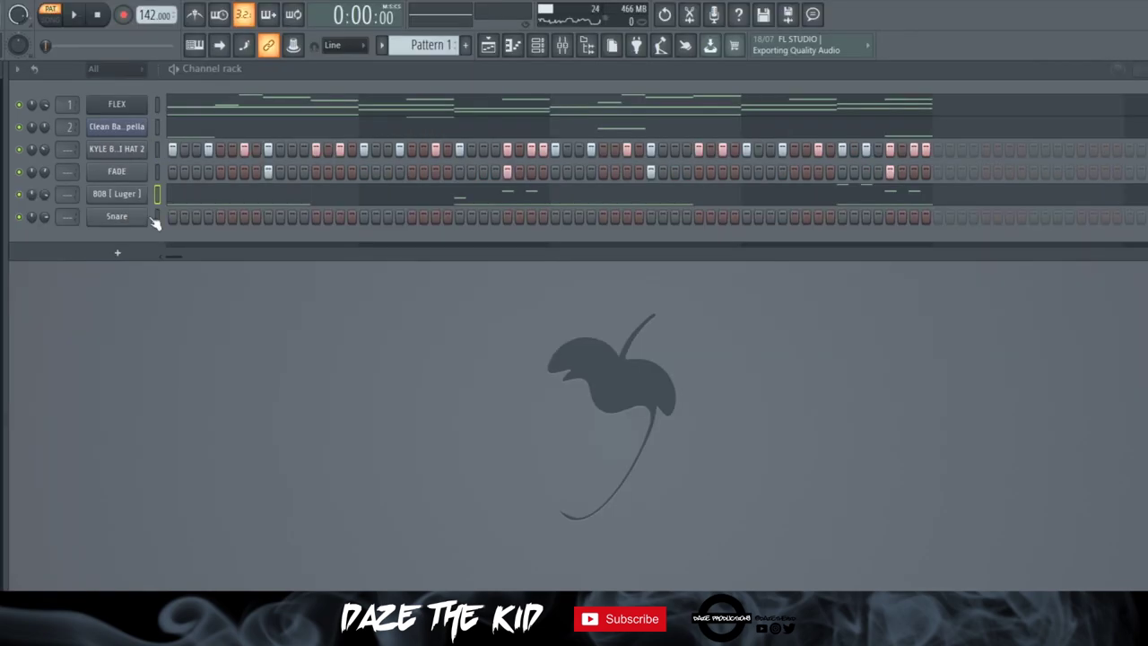
{"action": "left_click", "coordinate": [73, 15]}
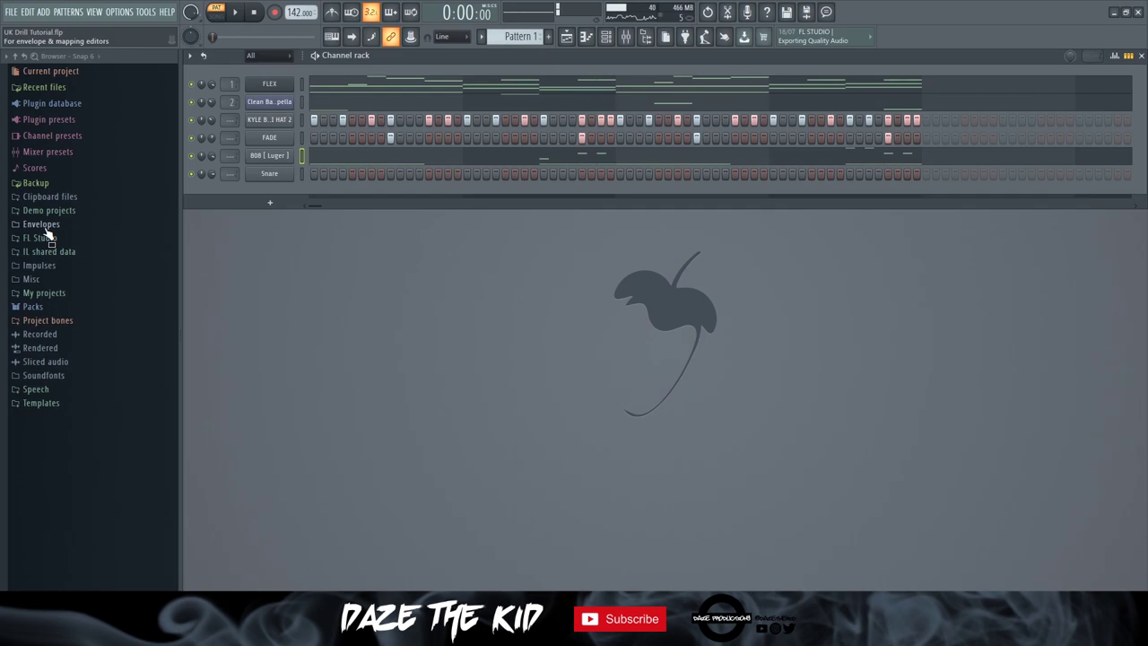
Load ANDROMEDA KICK 6 on three channels, place a kick on step 1 of the first two, and check playback
{"action": "left_click", "coordinate": [42, 239]}
{"action": "left_click", "coordinate": [73, 279]}
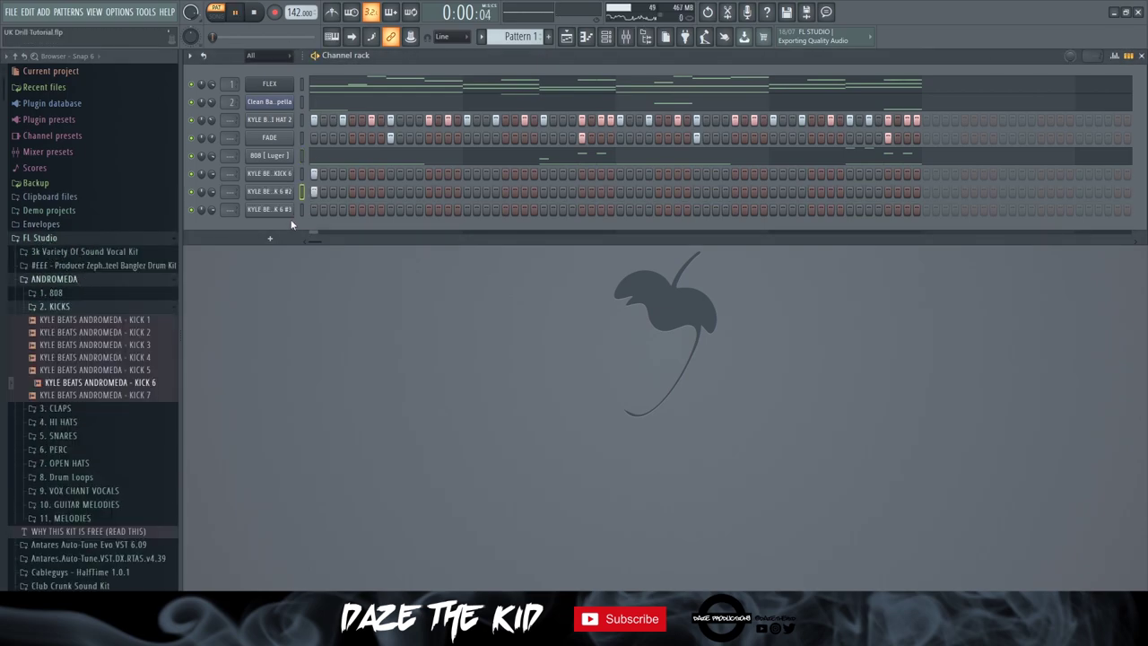
{"action": "key", "text": "space"}
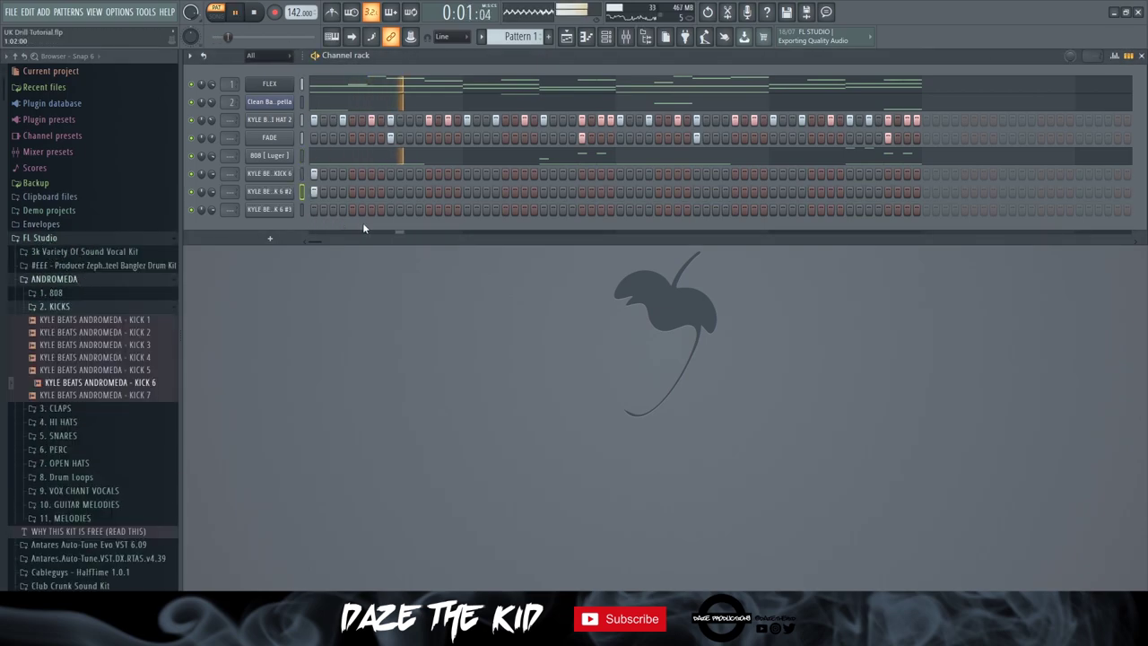
{"action": "key", "text": "space"}
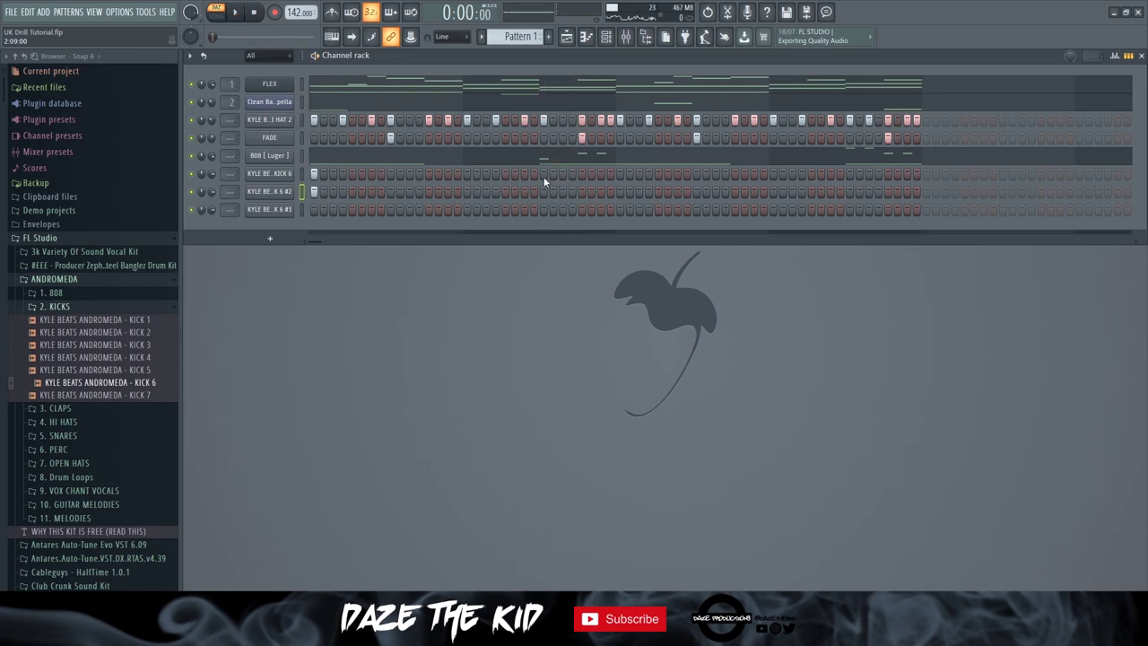
Add kicks on steps 25, 33 and 57 of the first two KICK 6 channels while the pattern plays
{"action": "key", "text": "space"}
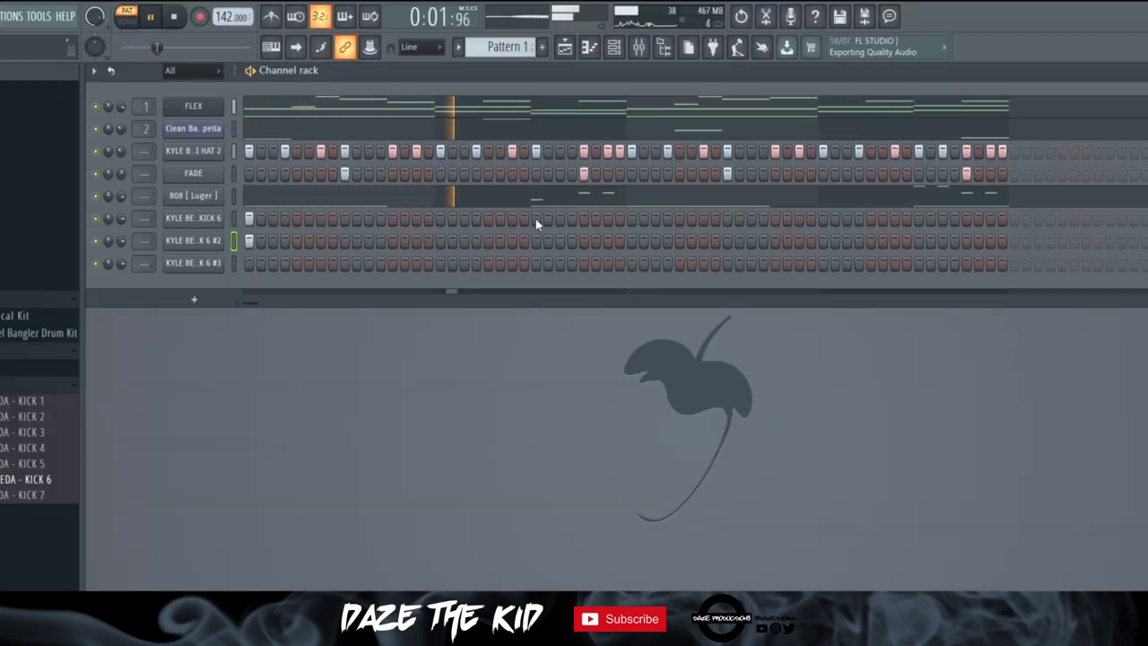
{"action": "left_click", "coordinate": [535, 218]}
{"action": "left_click", "coordinate": [536, 239]}
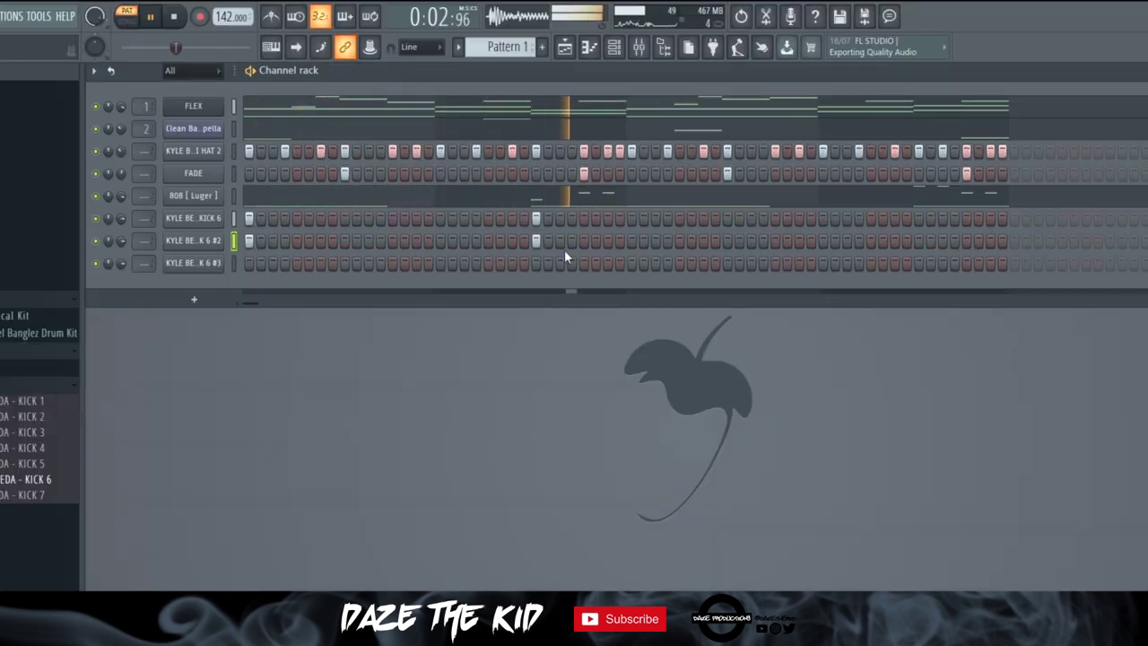
{"action": "left_click", "coordinate": [632, 218]}
{"action": "left_click", "coordinate": [632, 240]}
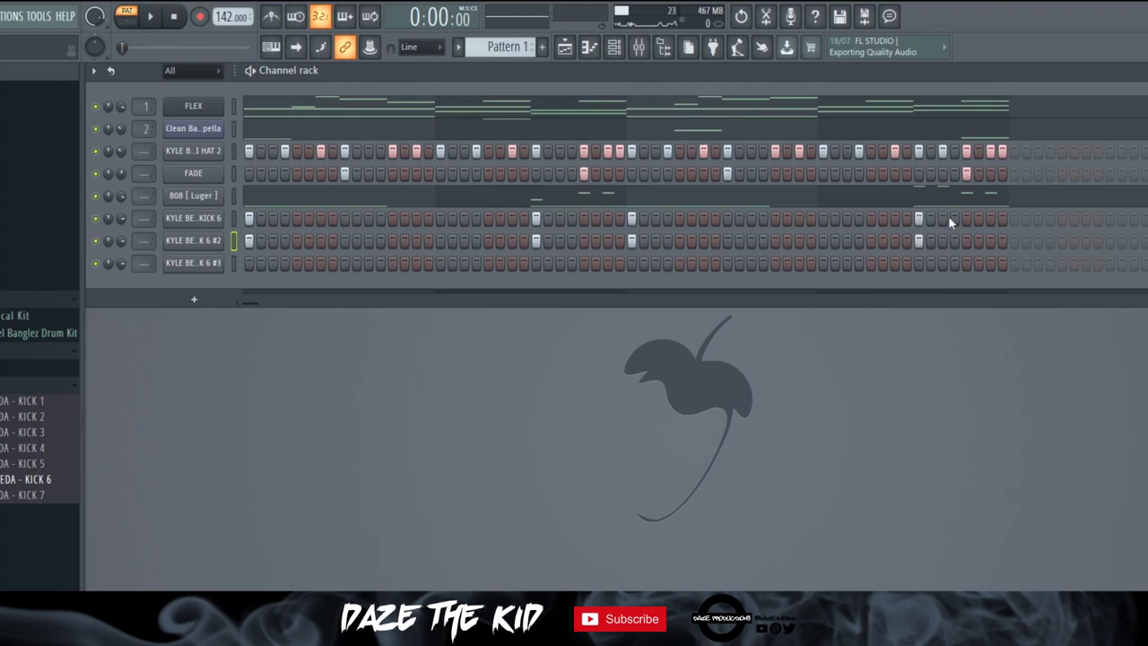
{"action": "left_click", "coordinate": [919, 218]}
{"action": "left_click", "coordinate": [918, 241]}
{"action": "left_click", "coordinate": [894, 218]}
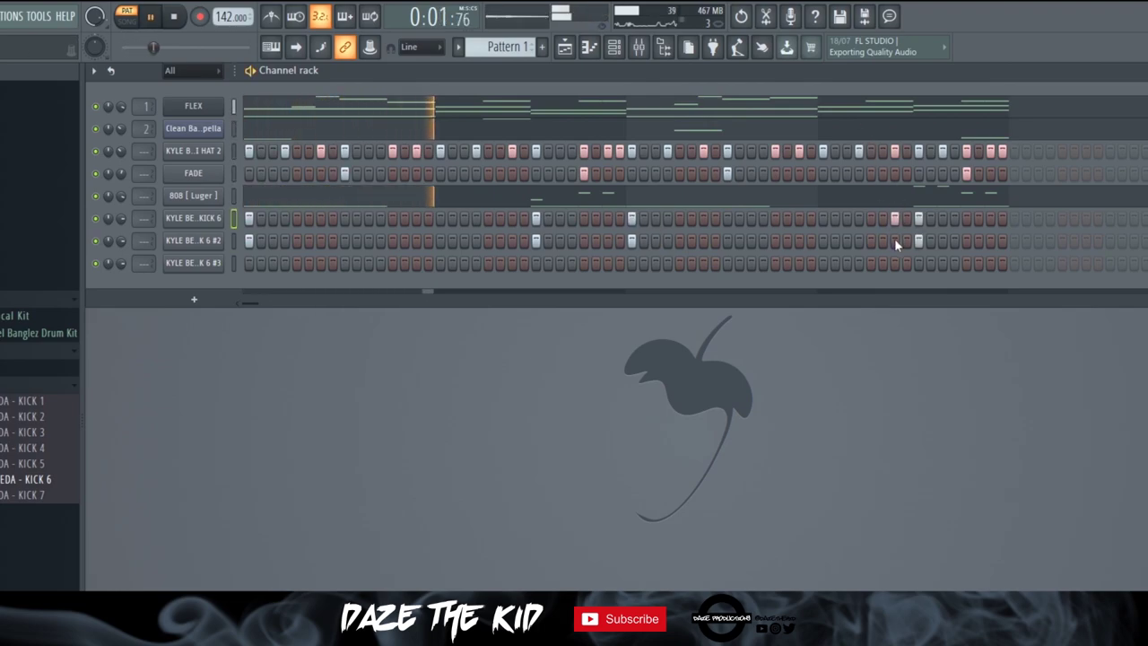
{"action": "left_click", "coordinate": [894, 241]}
{"action": "right_click", "coordinate": [895, 240]}
{"action": "right_click", "coordinate": [895, 218]}
Add kicks on steps 60 and 63 of both layered KICK 6 channels
{"action": "left_click", "coordinate": [955, 218]}
{"action": "left_click", "coordinate": [954, 241]}
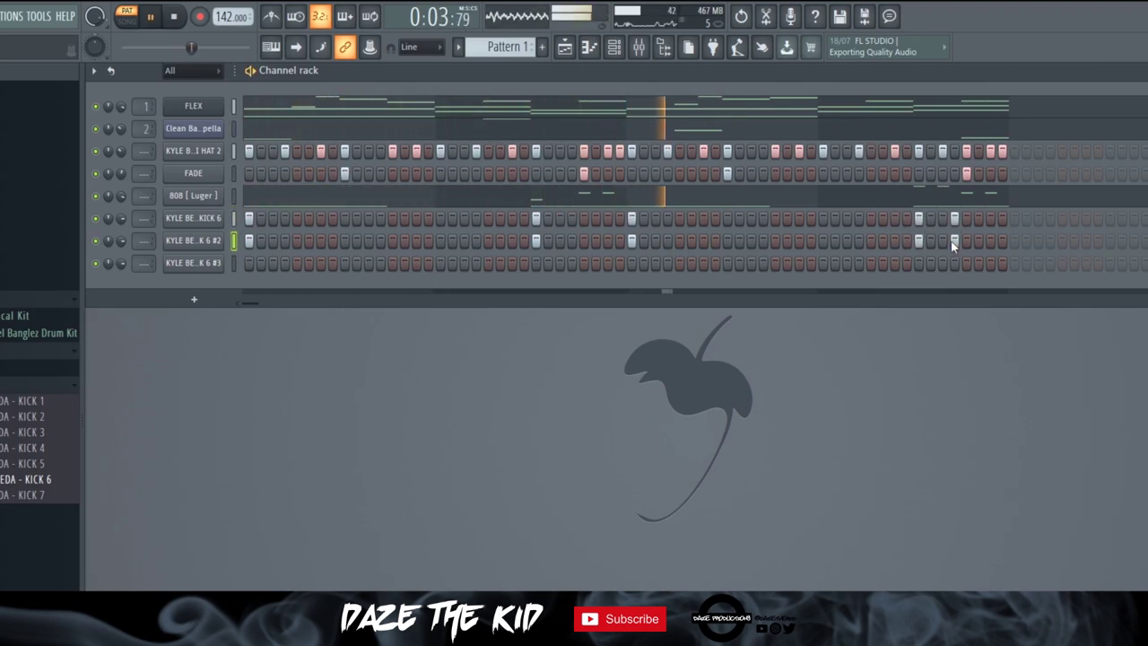
{"action": "left_click", "coordinate": [991, 218]}
{"action": "left_click", "coordinate": [991, 240]}
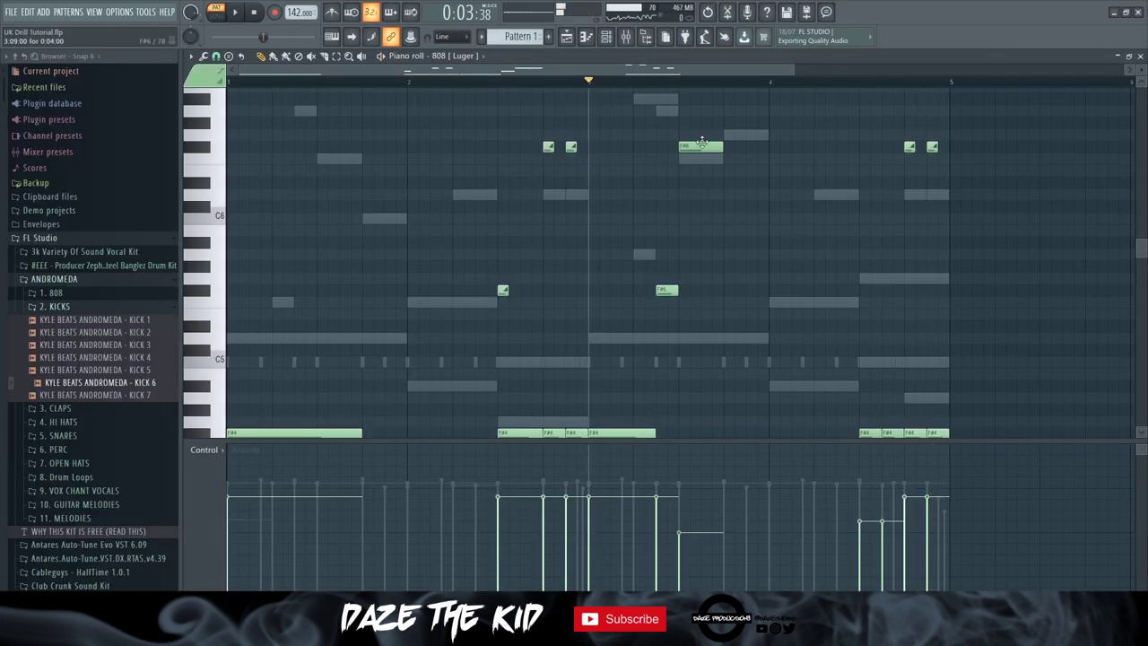
Remove the short F#5 and F#6 notes from bar 3 of the 808 and set the tempo to 144 BPM
{"action": "right_click", "coordinate": [703, 145]}
{"action": "scroll", "coordinate": [706, 225], "scroll_direction": "down", "scroll_amount": 3}
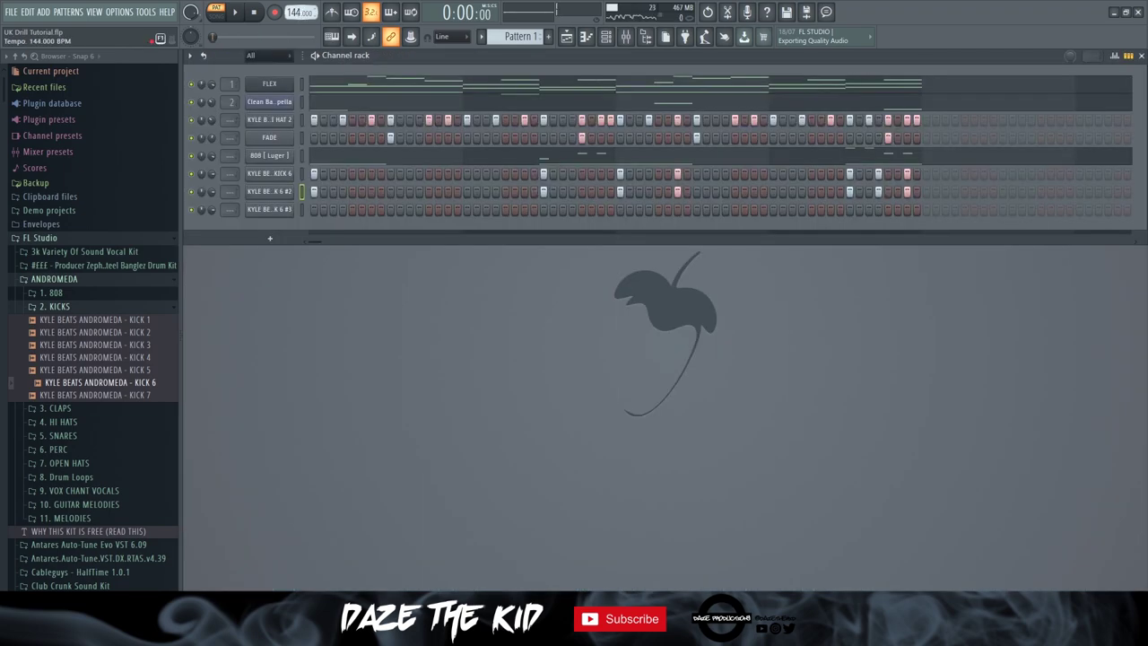
Transpose the FLEX melody and the 808 notes down one semitone, with the 808 on F4, and check them in playback
{"action": "right_click", "coordinate": [279, 82]}
{"action": "left_click", "coordinate": [316, 86]}
{"action": "key", "text": "space"}
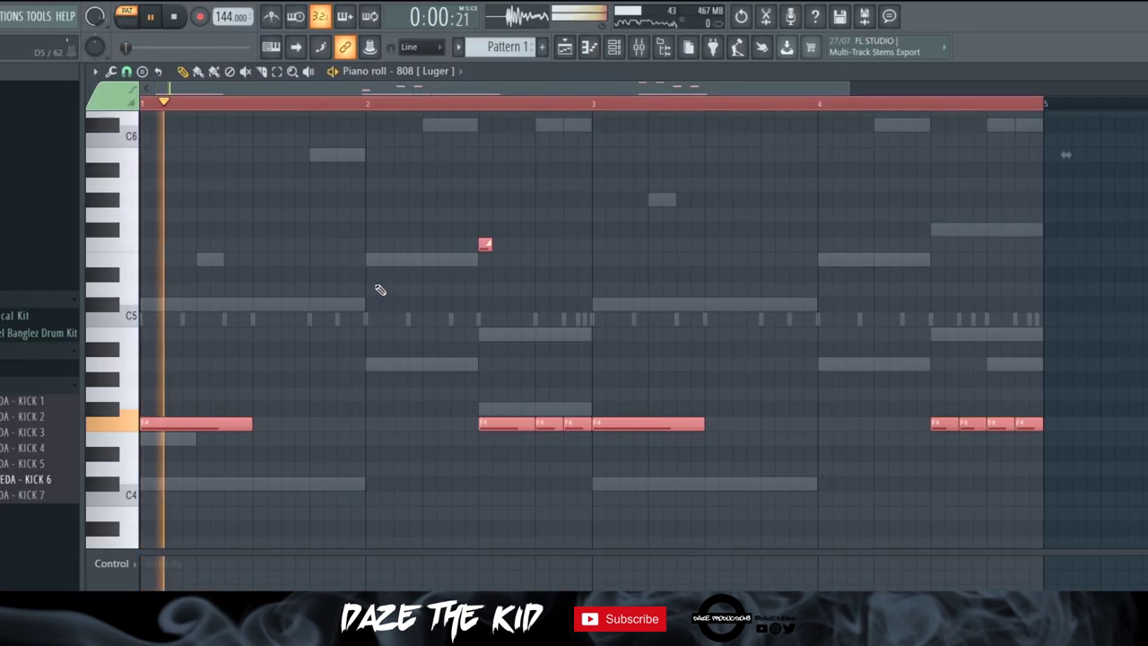
{"action": "key", "text": "F7"}
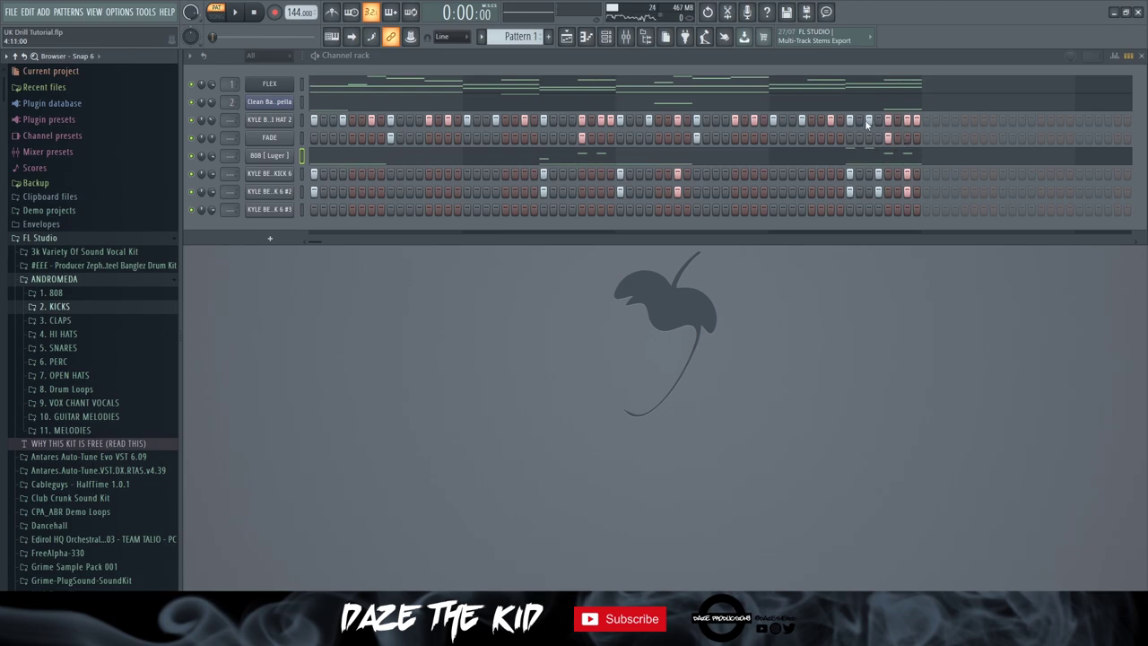
Add the Ender Perc sample from the drill kit as a new channel with a hit on step 61, and play it back
{"action": "scroll", "coordinate": [85, 323], "scroll_direction": "down", "scroll_amount": 10}
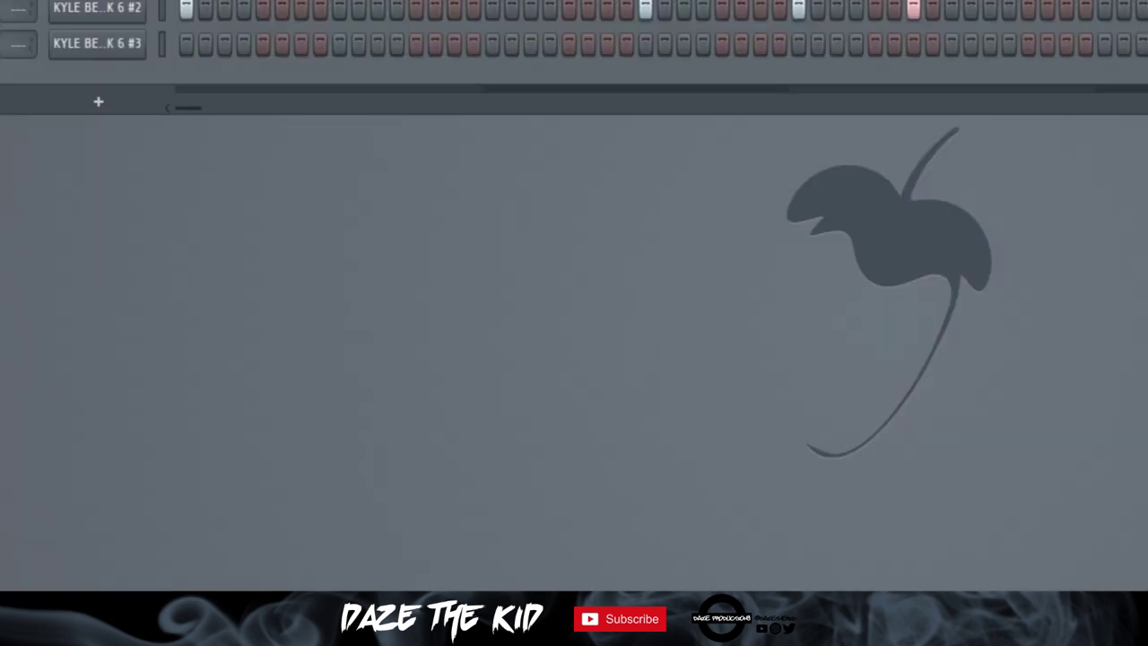
{"action": "left_click_drag", "start_coordinate": [43, 269], "coordinate": [131, 88]}
{"action": "left_click", "coordinate": [130, 85]}
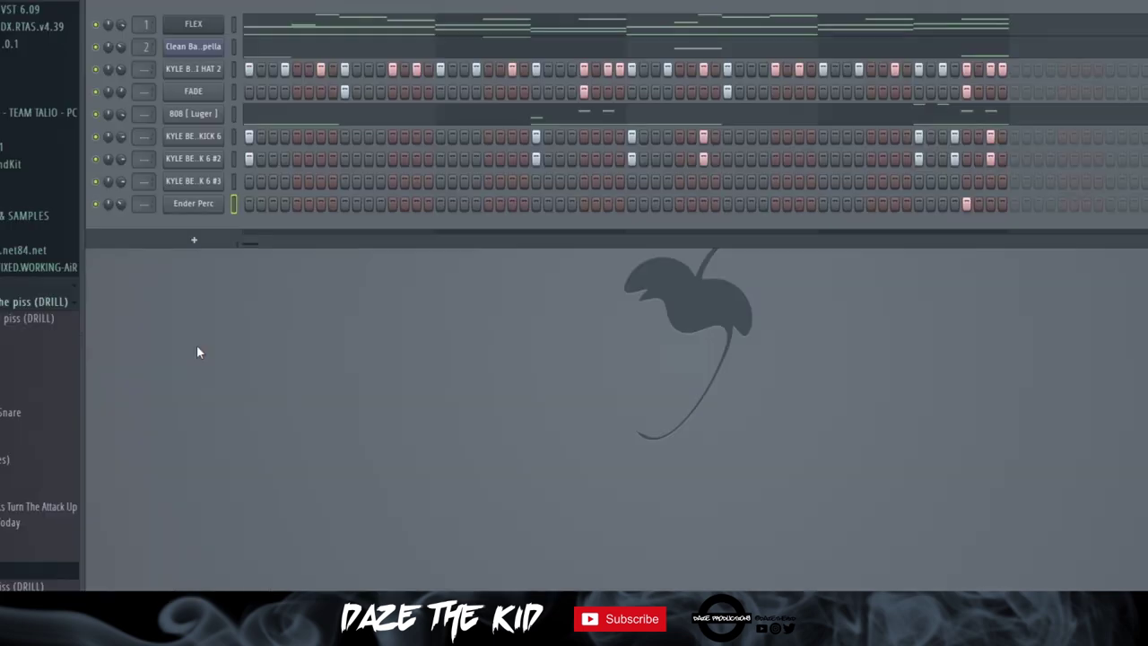
{"action": "key", "text": "space"}
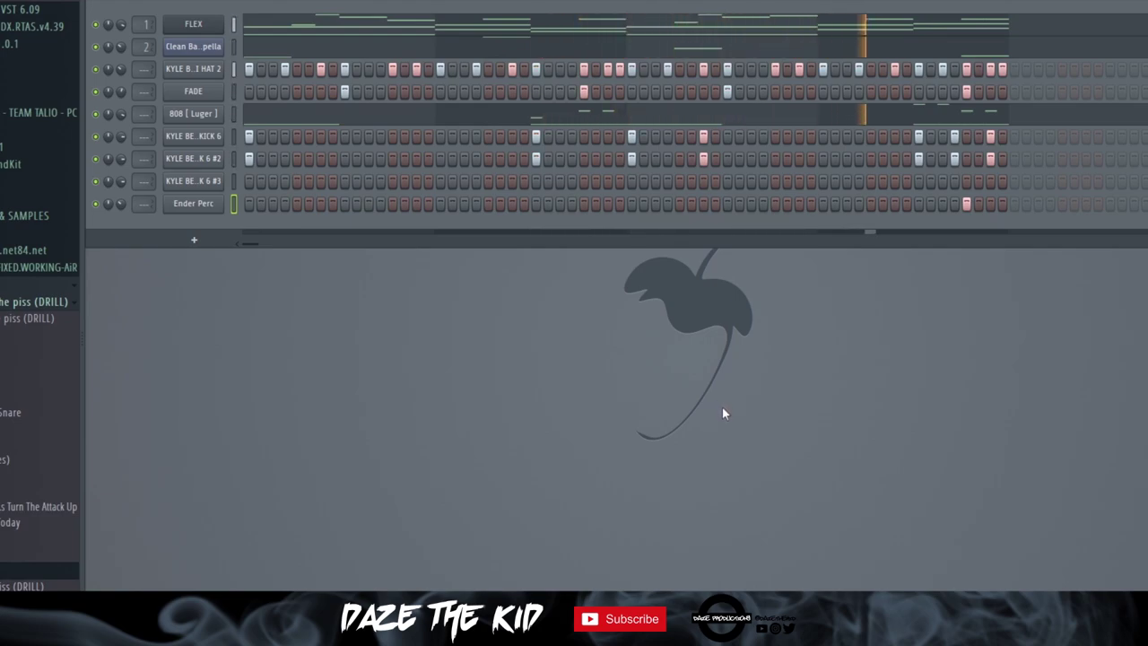
{"action": "key", "text": "space"}
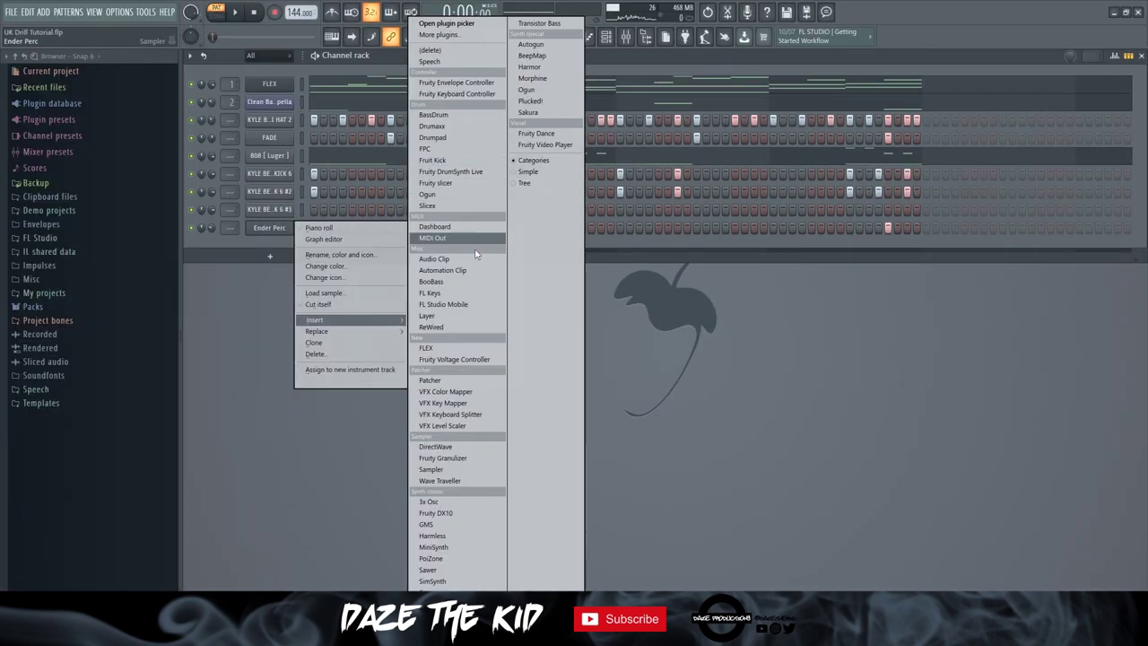
Insert a second FLEX instrument above Ender Perc and choose a preset from the Arksun Cityscape pack
{"action": "left_click", "coordinate": [445, 348]}
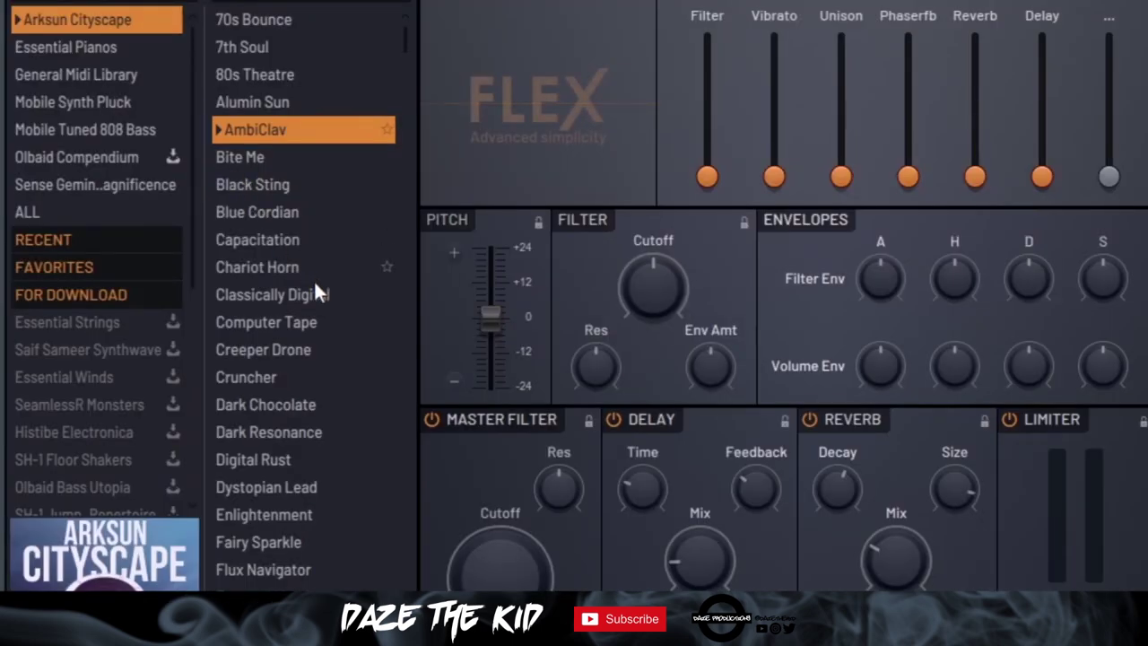
{"action": "scroll", "coordinate": [343, 280], "scroll_direction": "down", "scroll_amount": 5}
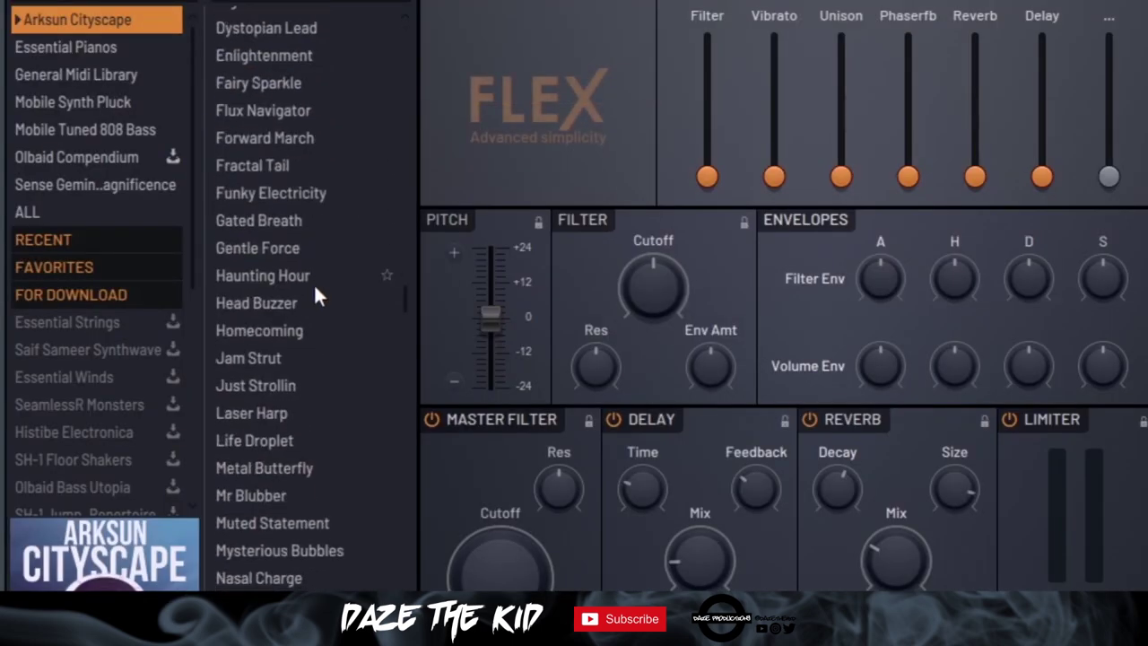
{"action": "left_click", "coordinate": [299, 431]}
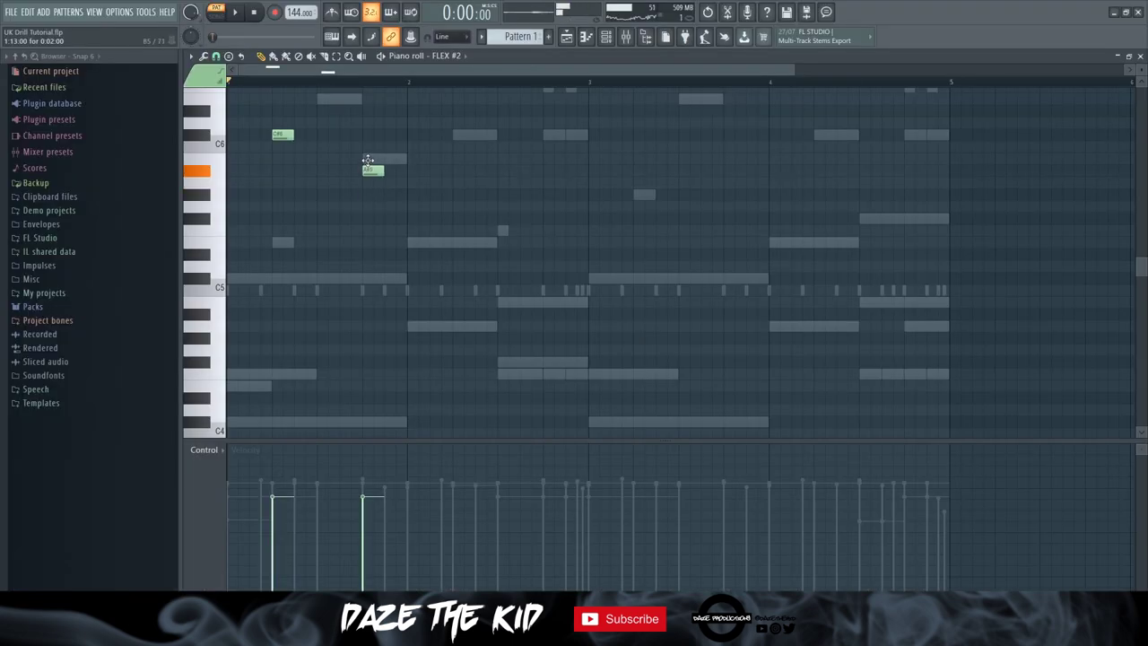
In FLEX #2, draw half-beat C#6 and B5 notes on beats 2 and 4 of bars 1 and 3, G#5 in bar 2, C#6 and G#5 in bar 4
{"action": "left_click_drag", "start_coordinate": [368, 160], "coordinate": [367, 151]}
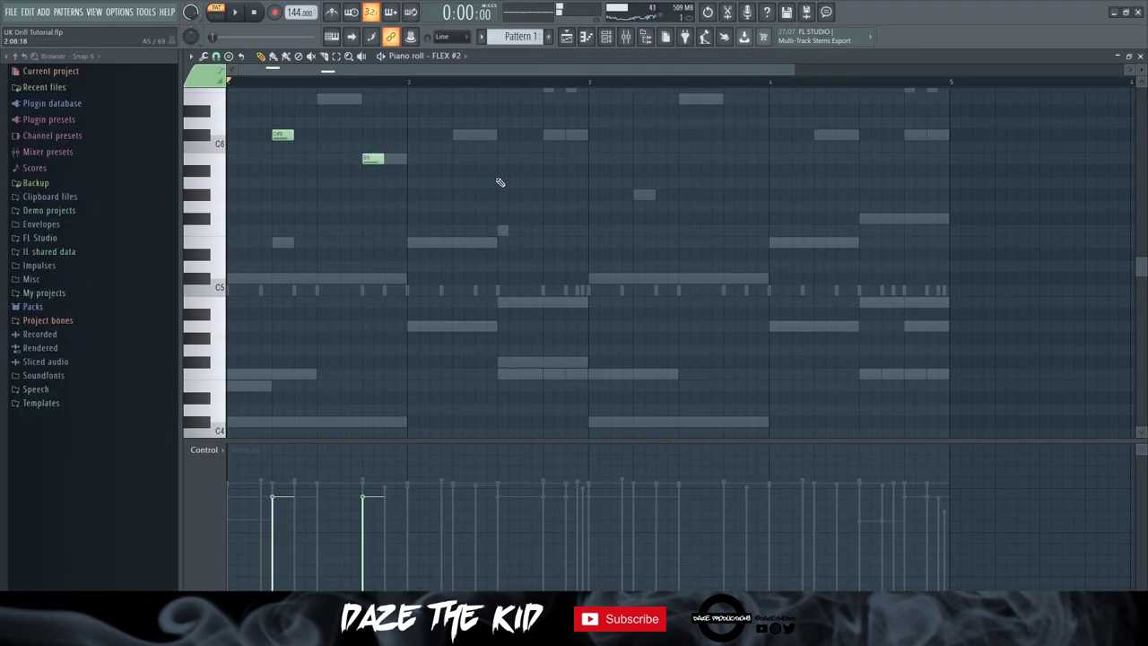
{"action": "left_click", "coordinate": [500, 194]}
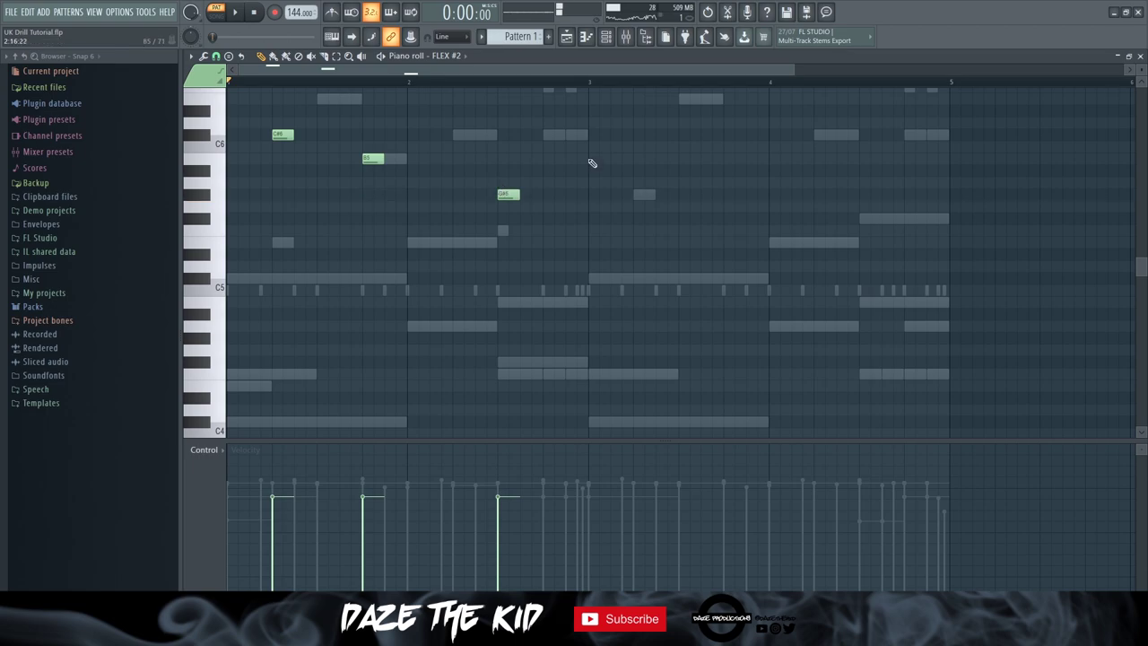
{"action": "scroll", "coordinate": [592, 163], "scroll_direction": "up", "scroll_amount": 1}
{"action": "left_click", "coordinate": [635, 171]}
Move bar 4's C#6 note three-quarters of a beat later and its G#5 note half a beat later, checking them in playback
{"action": "key", "text": "space"}
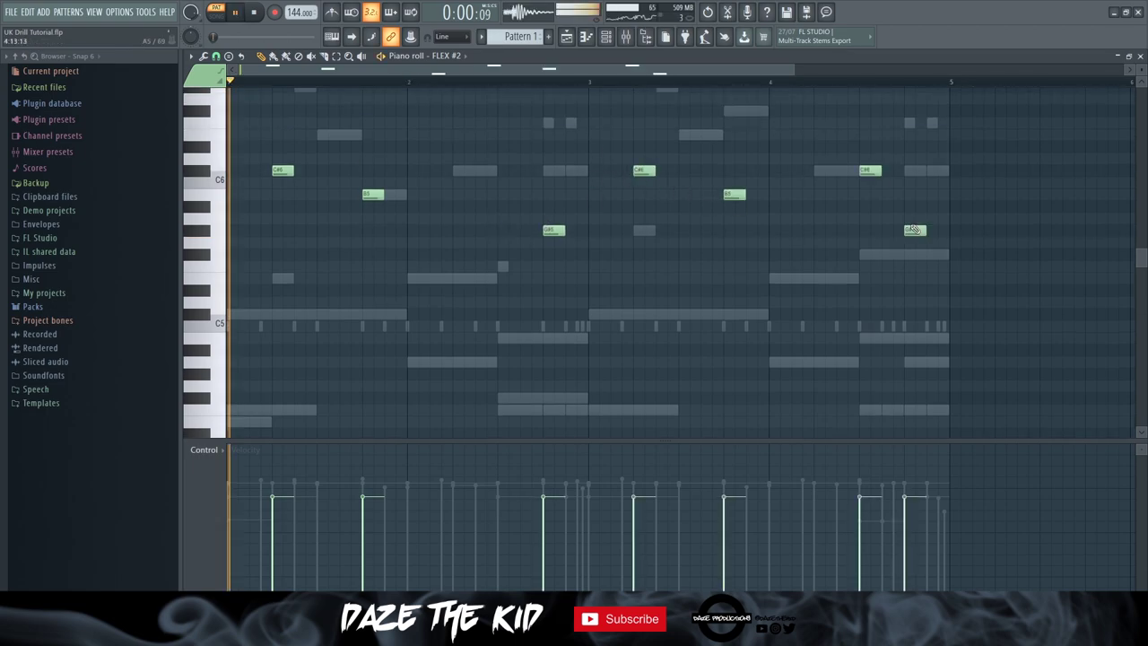
{"action": "left_click_drag", "start_coordinate": [914, 230], "coordinate": [936, 229]}
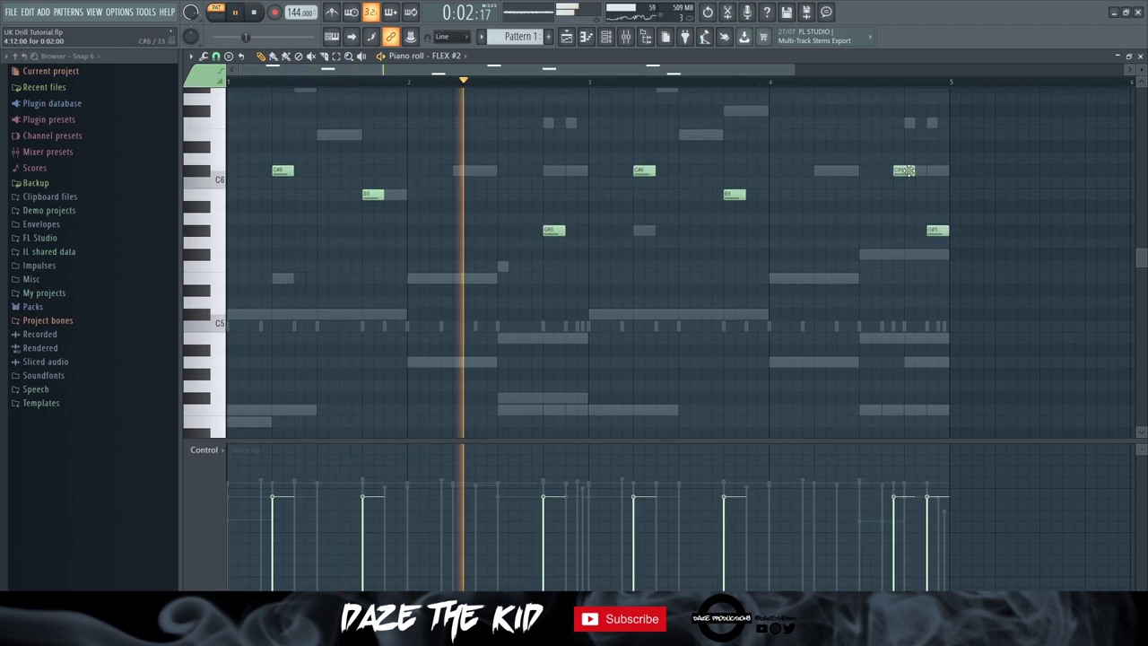
{"action": "left_click_drag", "start_coordinate": [870, 170], "coordinate": [915, 172]}
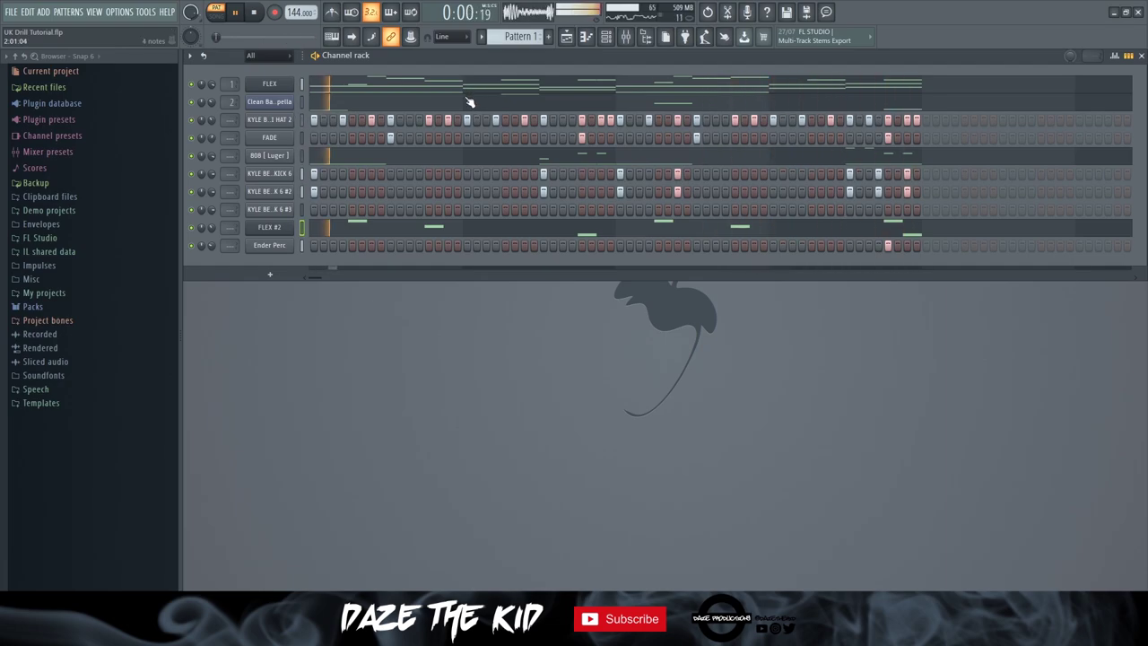
{"action": "key", "text": "space"}
Insert a Sampler channel above Ender Perc and load KYLE BEATS - ANDROMEDA HI HAT 7 into it from the kit's hi-hats folder
{"action": "right_click", "coordinate": [280, 248]}
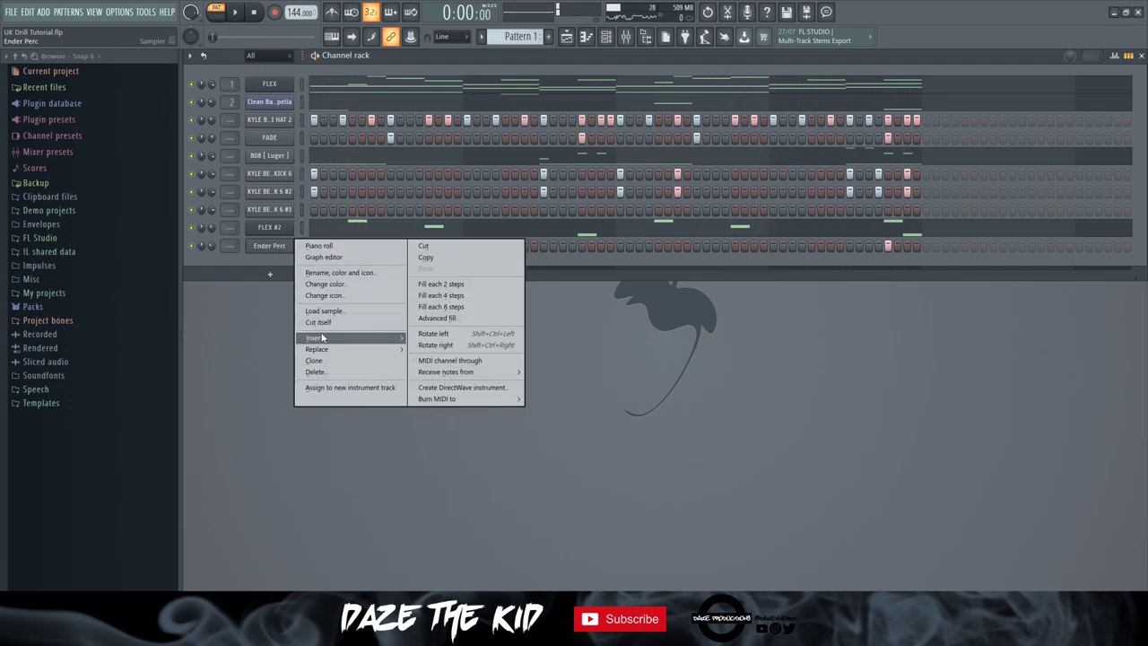
{"action": "left_click", "coordinate": [331, 337]}
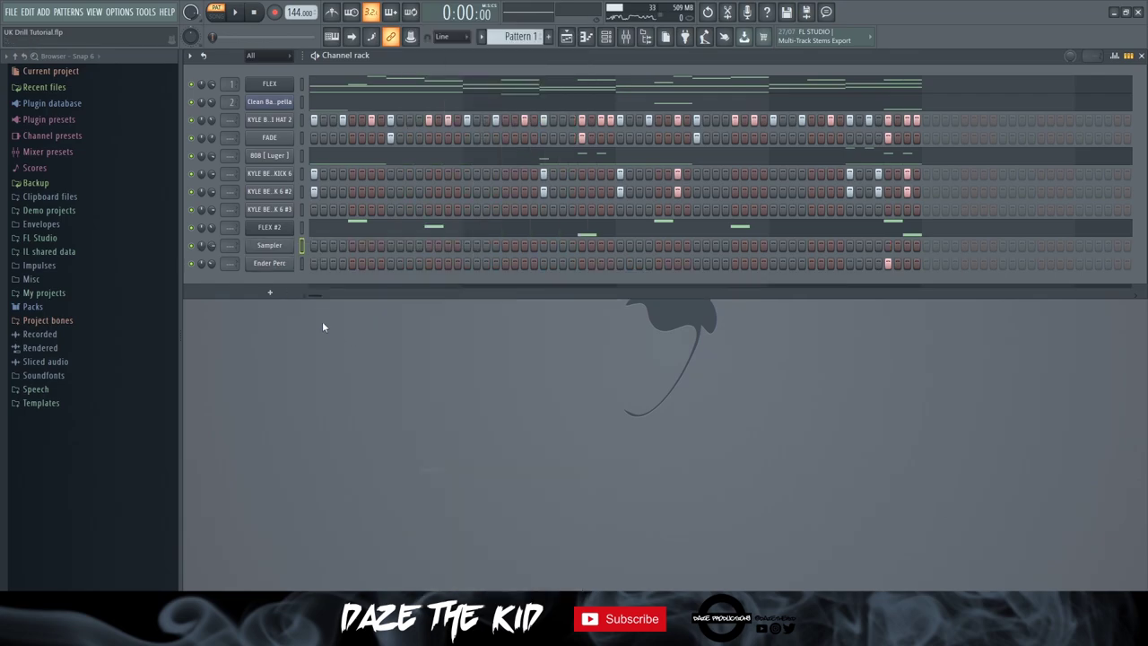
{"action": "left_click", "coordinate": [41, 240]}
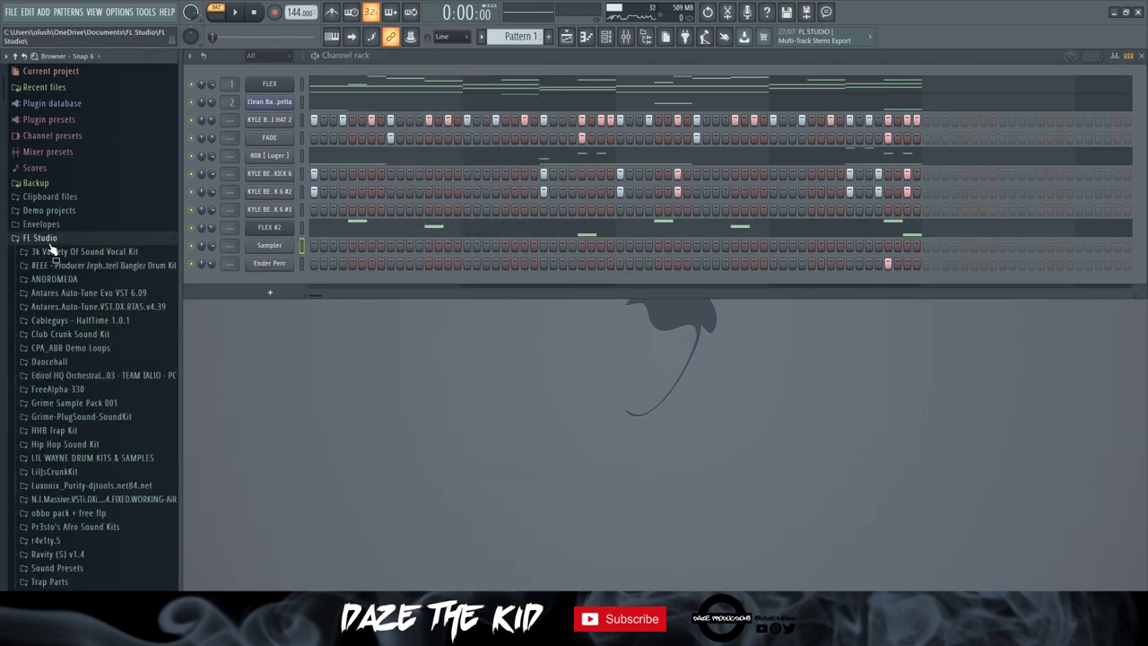
{"action": "left_click", "coordinate": [53, 279]}
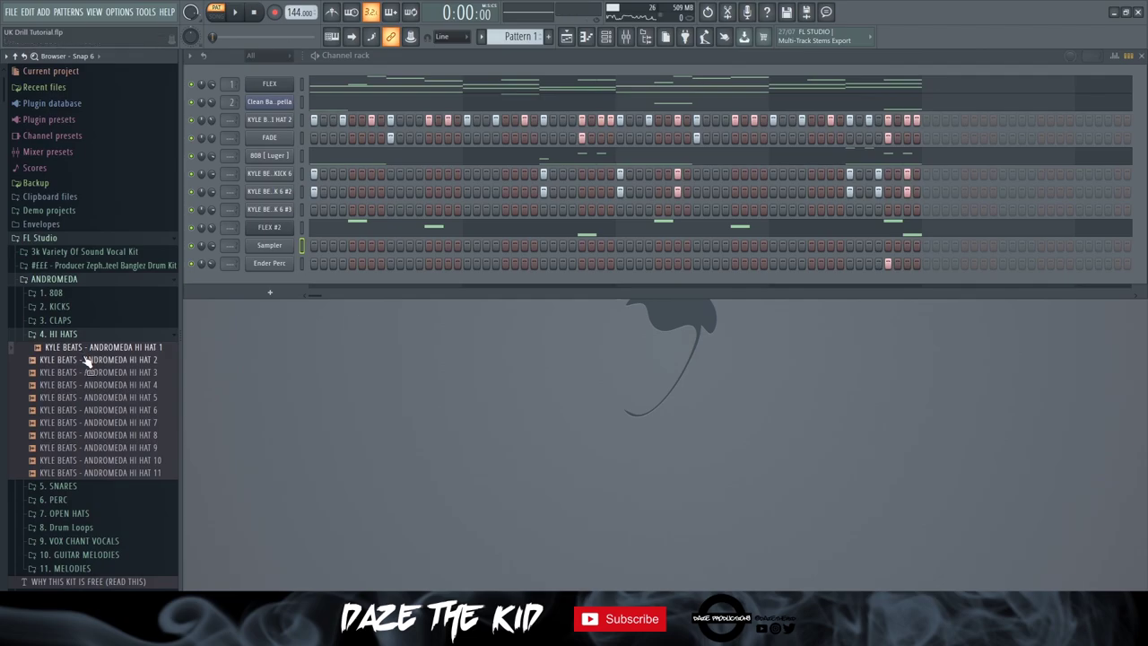
{"action": "left_click", "coordinate": [95, 397]}
{"action": "left_click", "coordinate": [97, 410]}
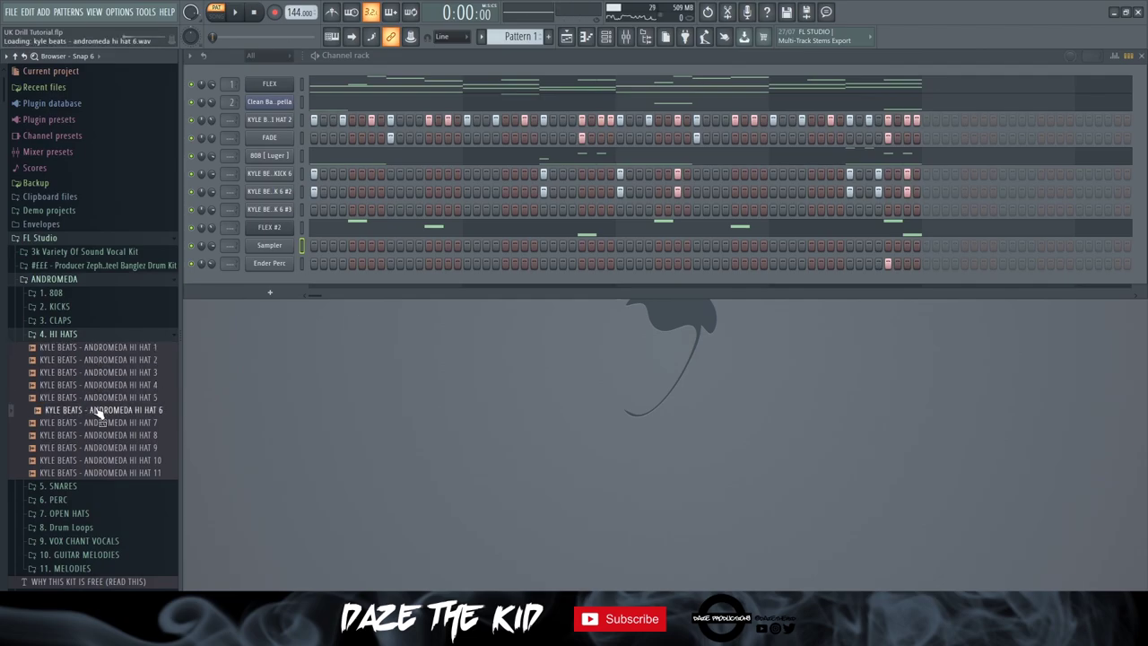
{"action": "left_click", "coordinate": [103, 423]}
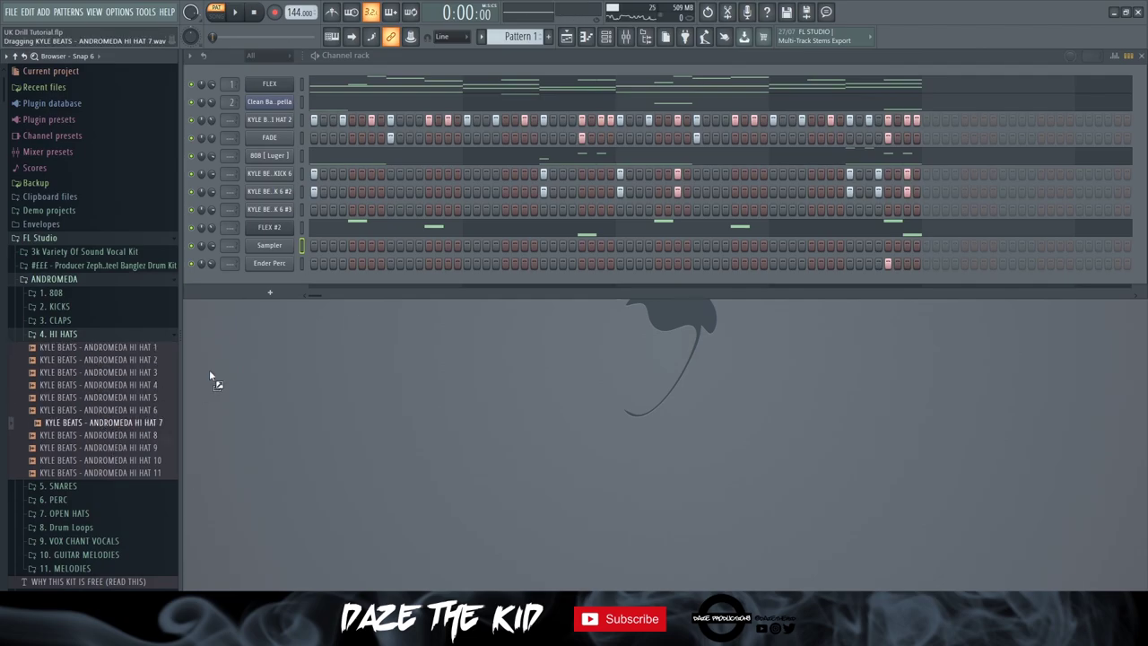
{"action": "left_click_drag", "start_coordinate": [209, 370], "coordinate": [269, 245]}
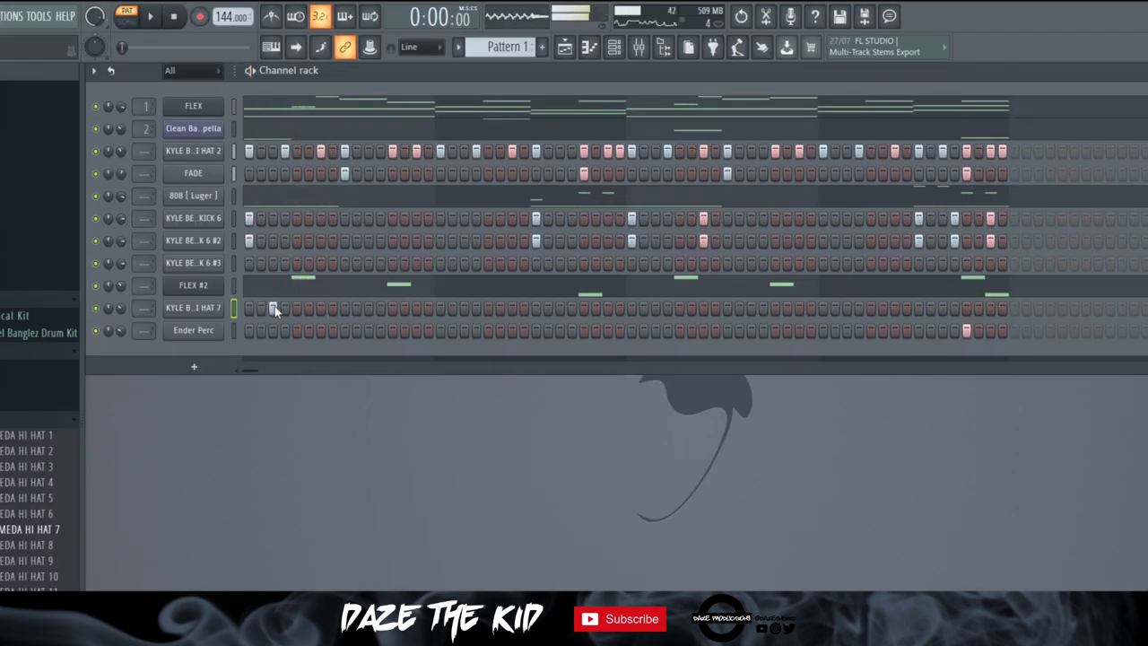
Program HI HAT 7 hits on steps 6, 11, 19, 23 and 27, auditioning them in pattern playback
{"action": "left_click", "coordinate": [274, 308]}
{"action": "left_click", "coordinate": [308, 308]}
{"action": "key", "text": "space"}
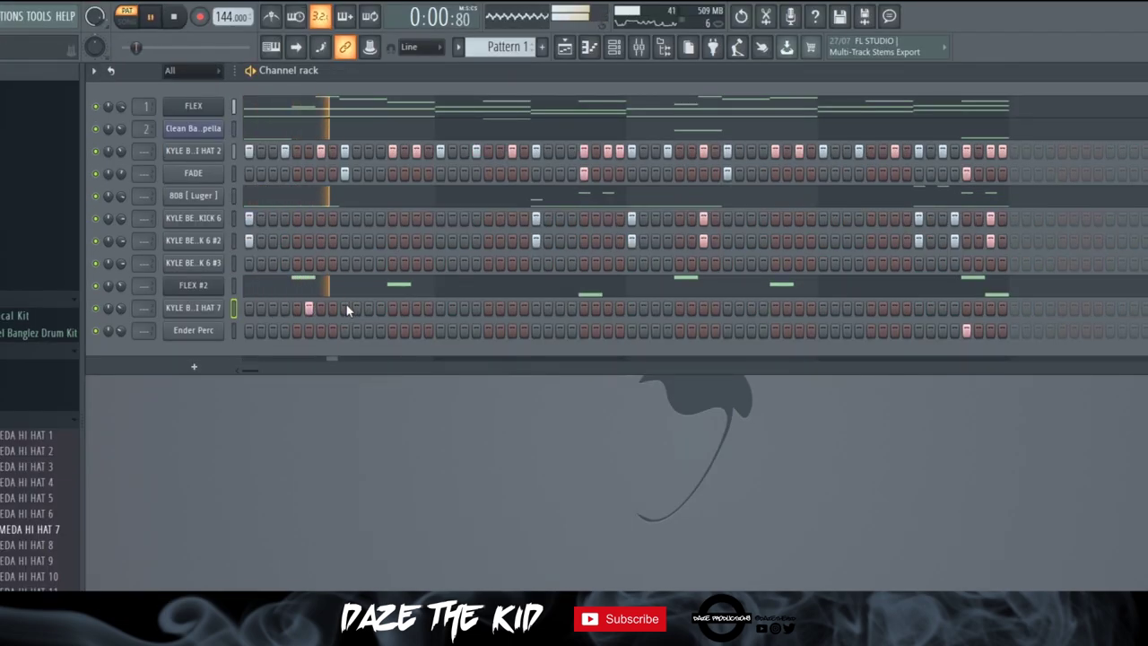
{"action": "left_click", "coordinate": [367, 308]}
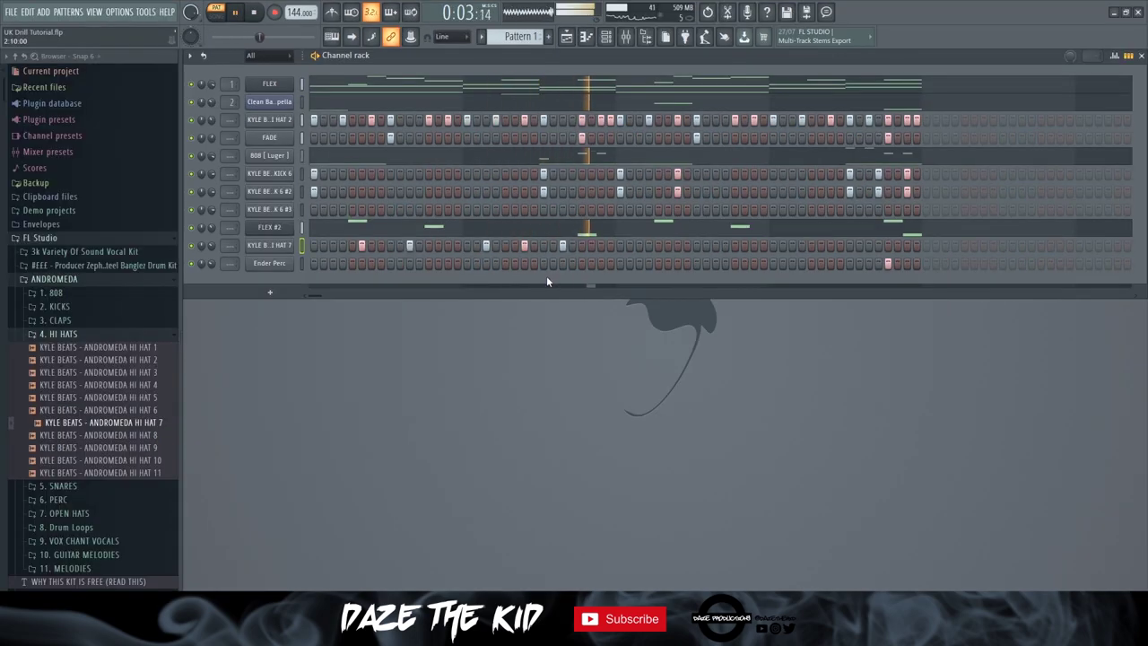
{"action": "key", "text": "space"}
Duplicate HI HAT 7's notes from bars 1 and 2 into bars 3 and 4 in its piano roll
{"action": "right_click", "coordinate": [285, 245]}
{"action": "left_click", "coordinate": [320, 245]}
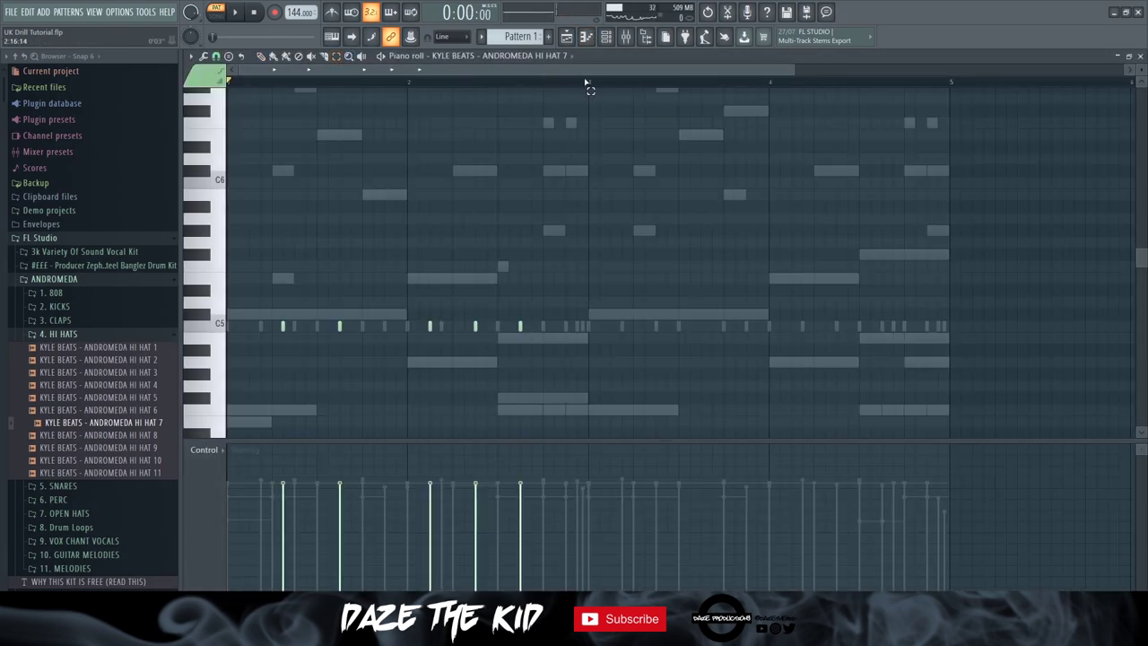
{"action": "left_click_drag", "start_coordinate": [584, 81], "coordinate": [65, 81]}
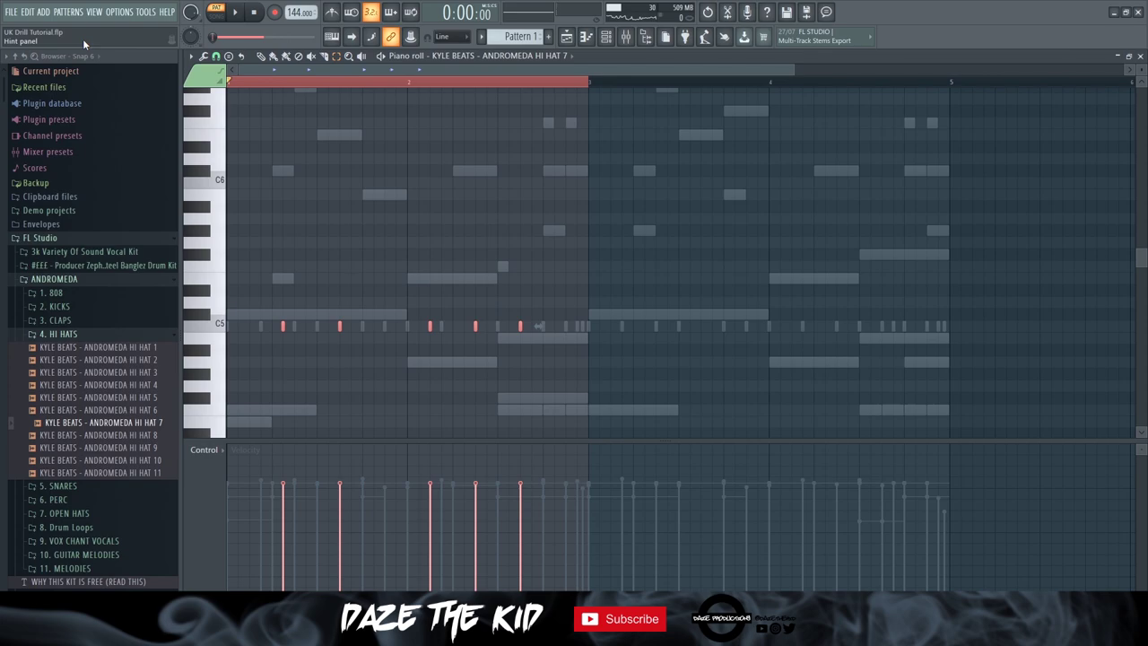
{"action": "key", "text": "ctrl+b"}
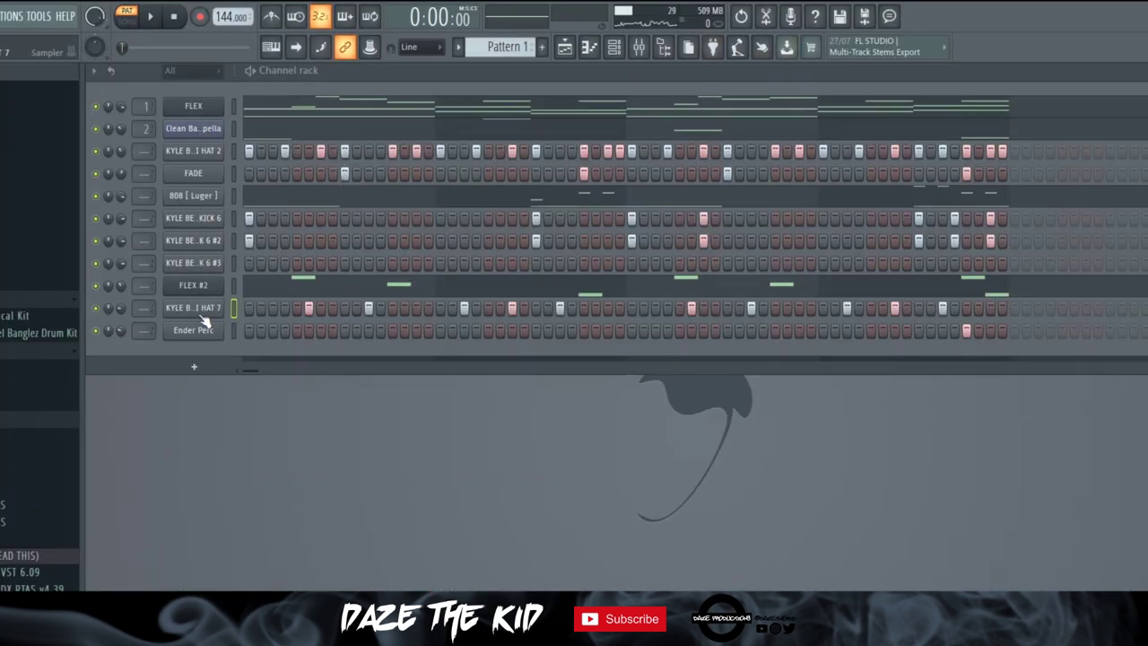
Split the beat's channels into separate patterns and place Pattern 8 on playlist Track 1 at bars 1 and 5
{"action": "left_click", "coordinate": [565, 46]}
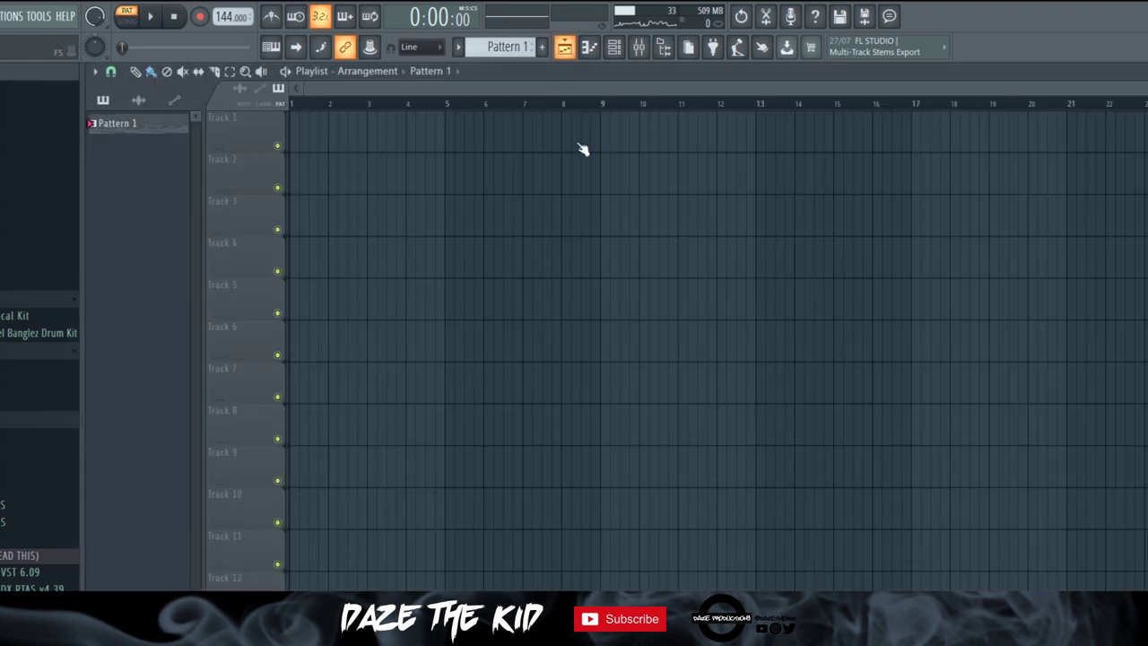
{"action": "left_click", "coordinate": [569, 55]}
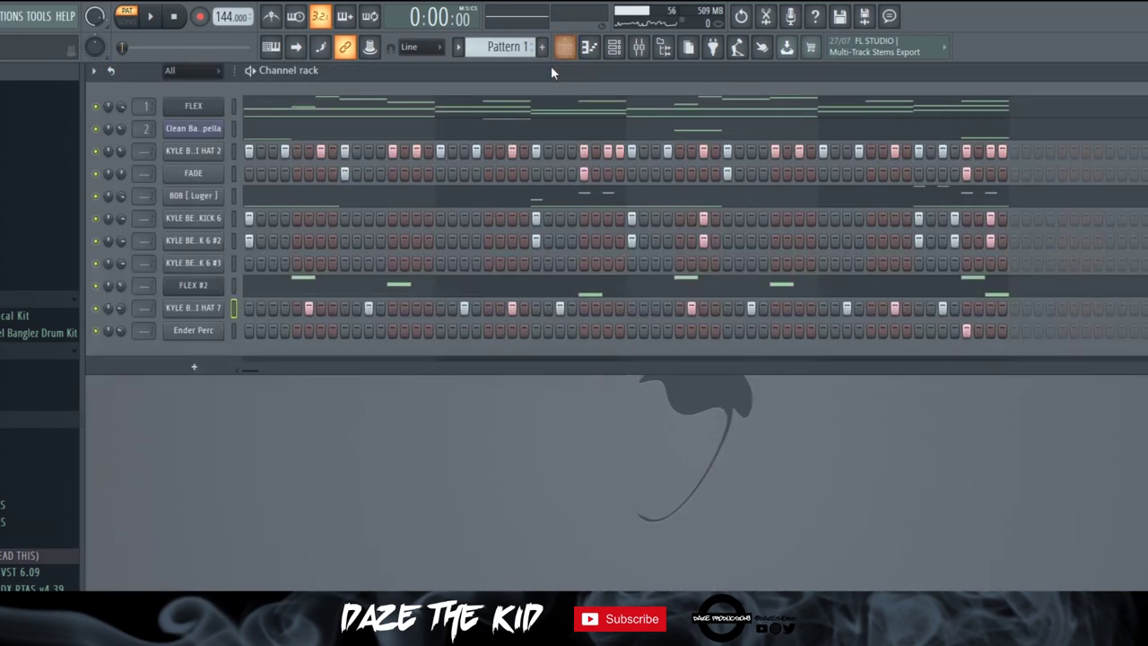
{"action": "right_click", "coordinate": [226, 129]}
{"action": "left_click", "coordinate": [263, 130]}
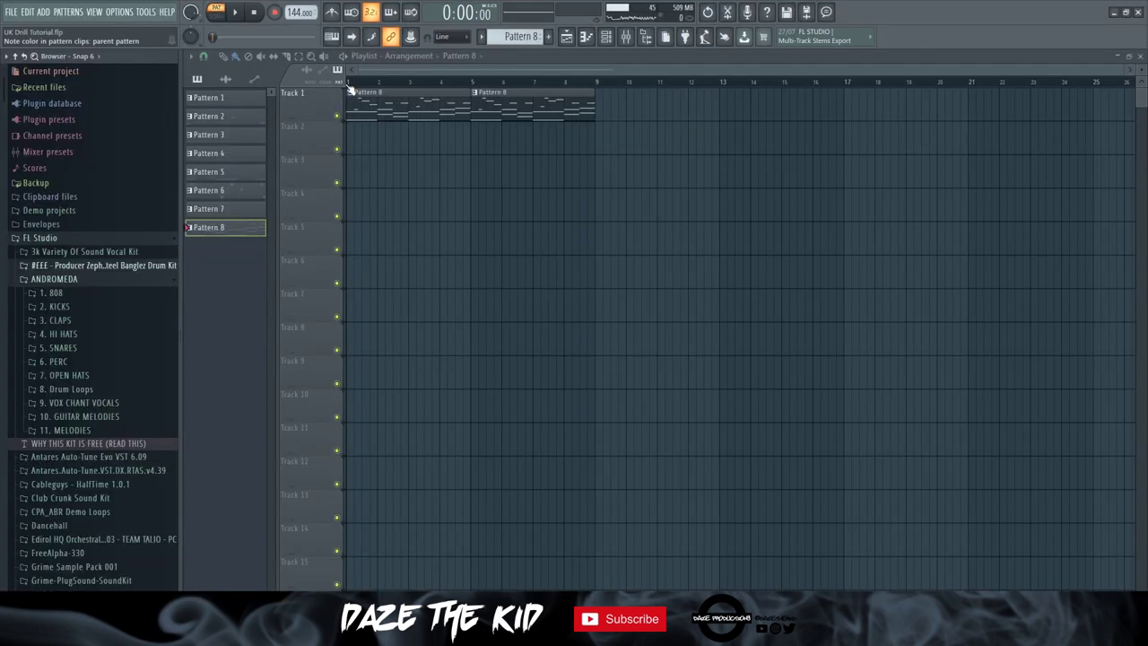
Add the M - Drill Gun Shot sample to Track 2 at bars 1 and 5 and on beats 3 and 4 of bar 8
{"action": "left_click", "coordinate": [71, 279]}
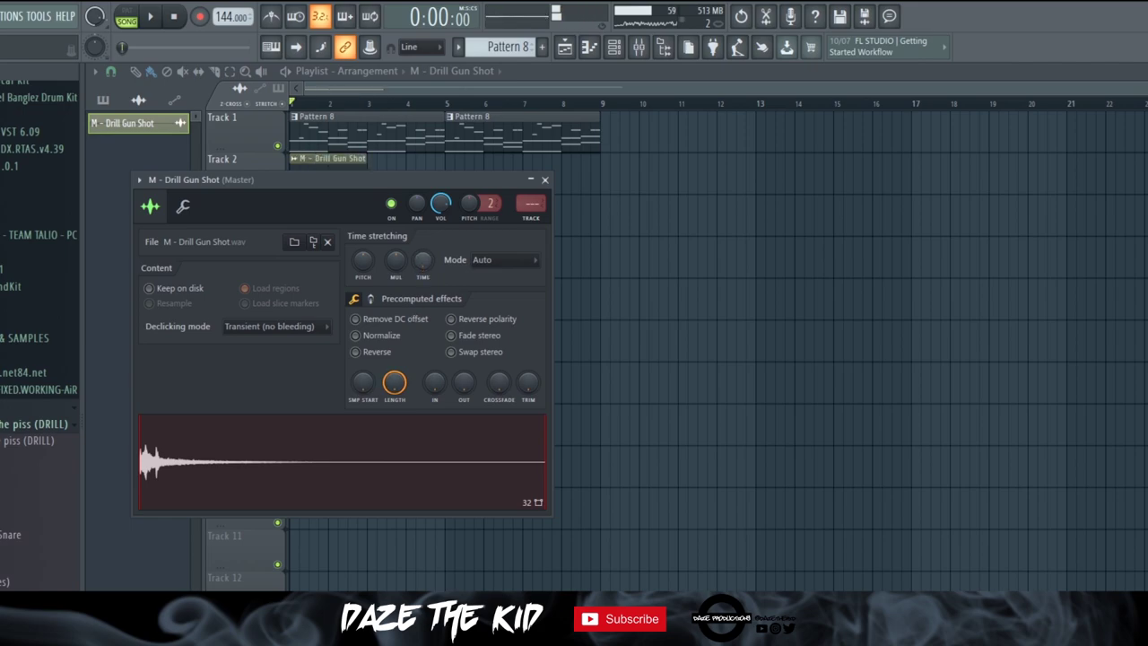
{"action": "key", "text": "space"}
{"action": "left_click", "coordinate": [545, 180]}
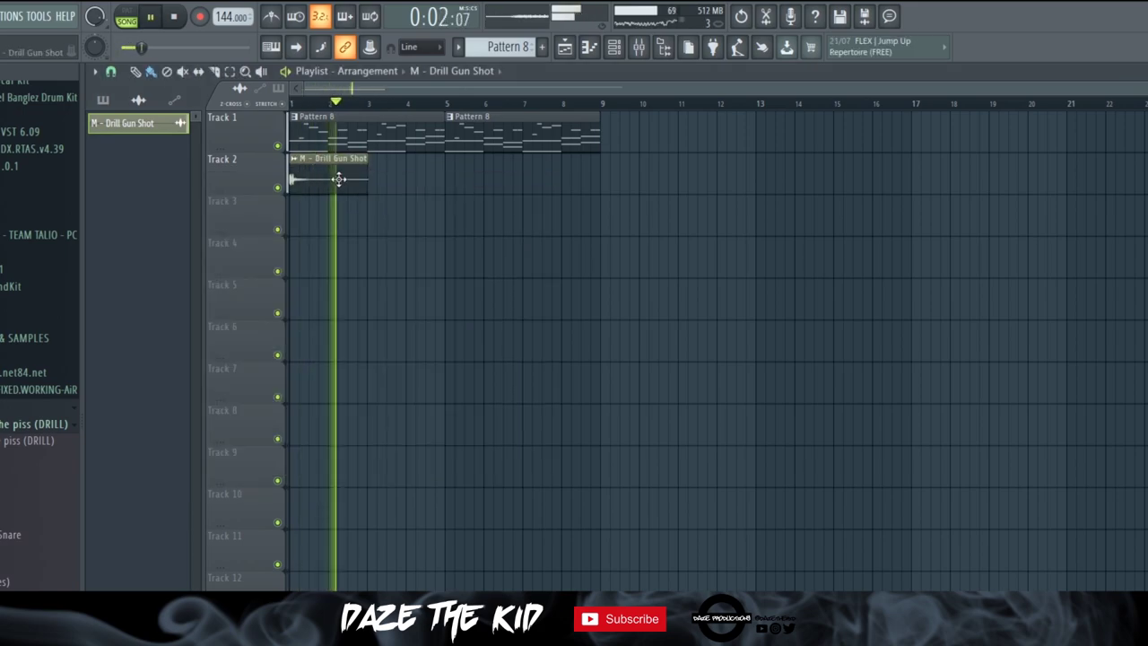
{"action": "left_click", "coordinate": [450, 179]}
{"action": "left_click", "coordinate": [586, 180]}
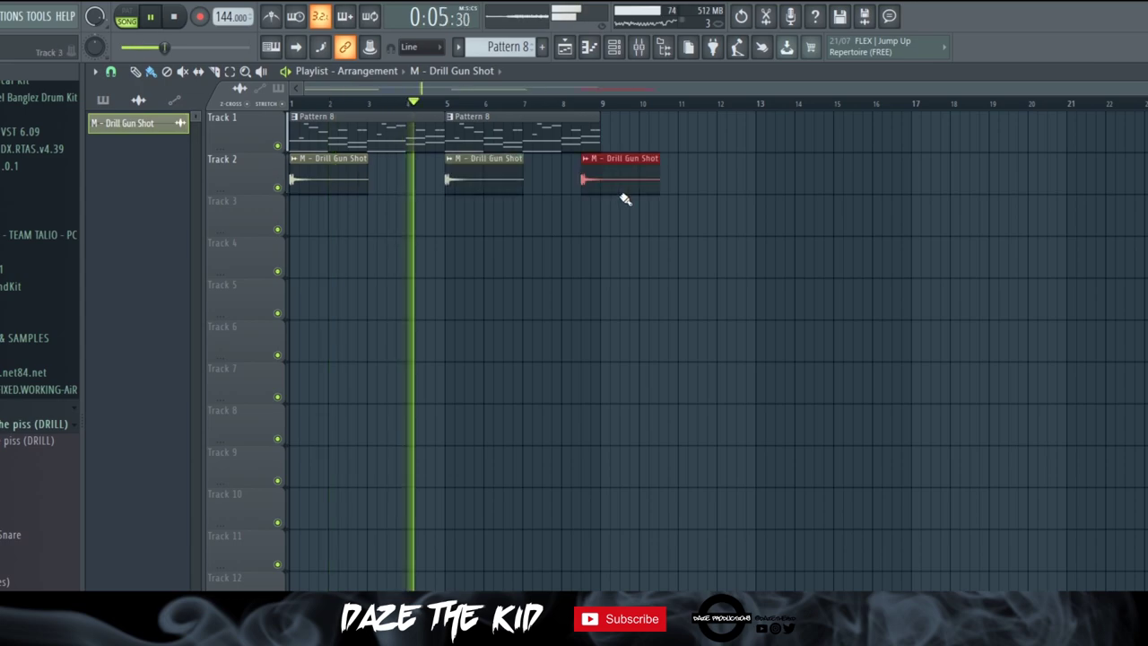
{"action": "left_click", "coordinate": [599, 221]}
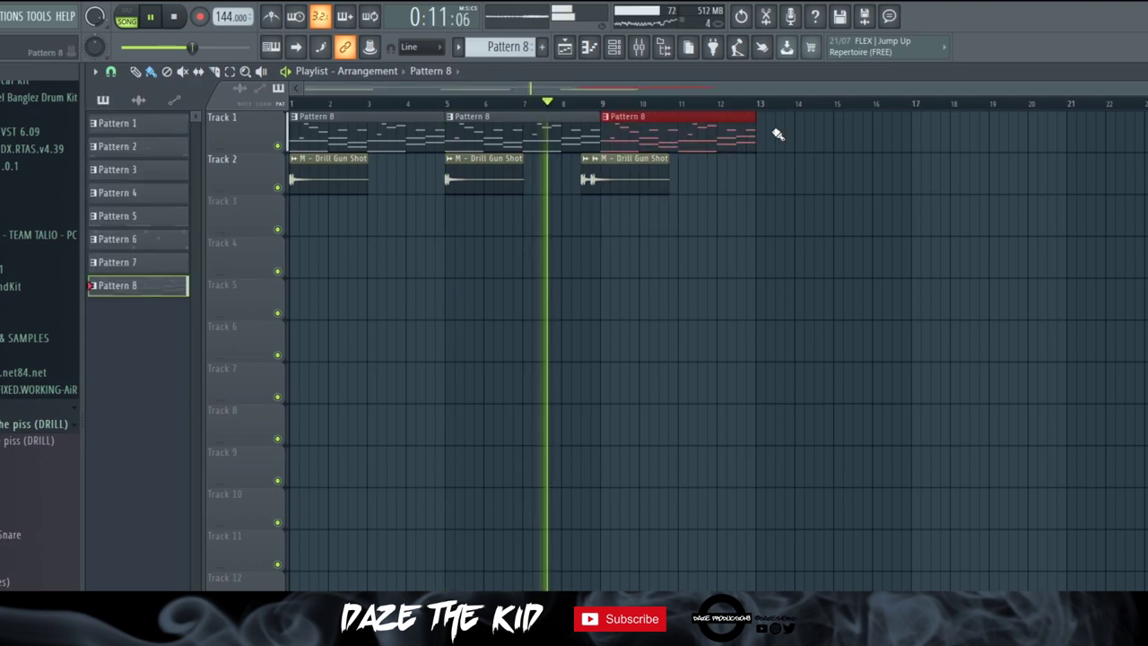
Continue Pattern 8 on Track 1 through bar 16 and lay Pattern 3 on Track 3 from bar 5 through bar 16
{"action": "left_click", "coordinate": [779, 135]}
{"action": "scroll", "coordinate": [628, 200], "scroll_direction": "down", "scroll_amount": 3}
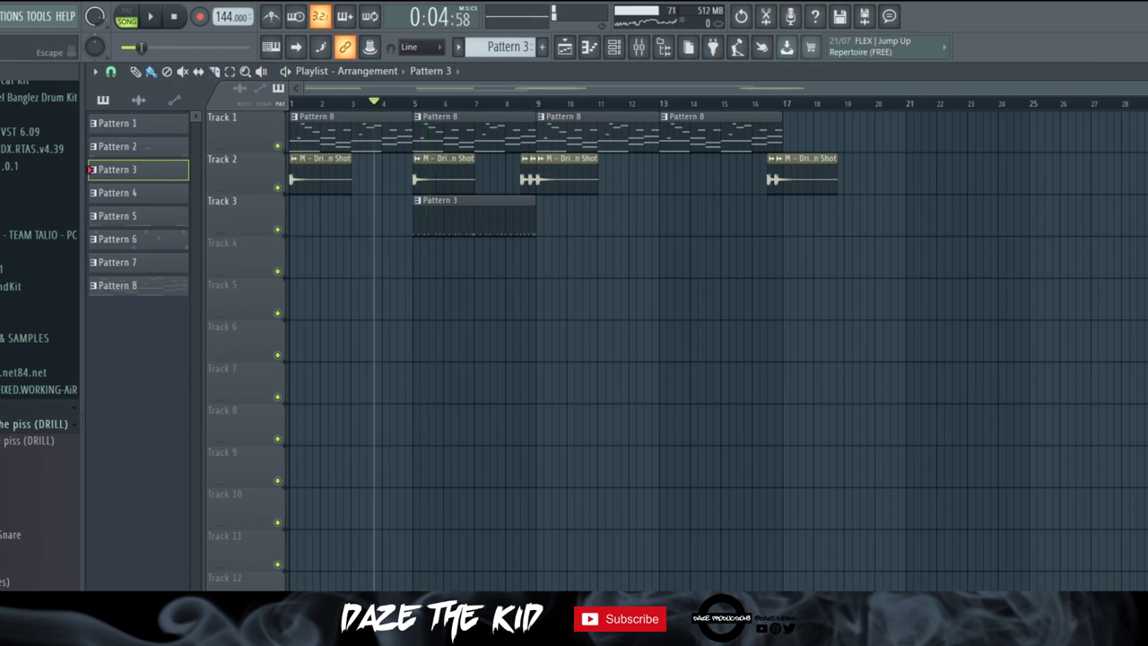
{"action": "key", "text": "F7"}
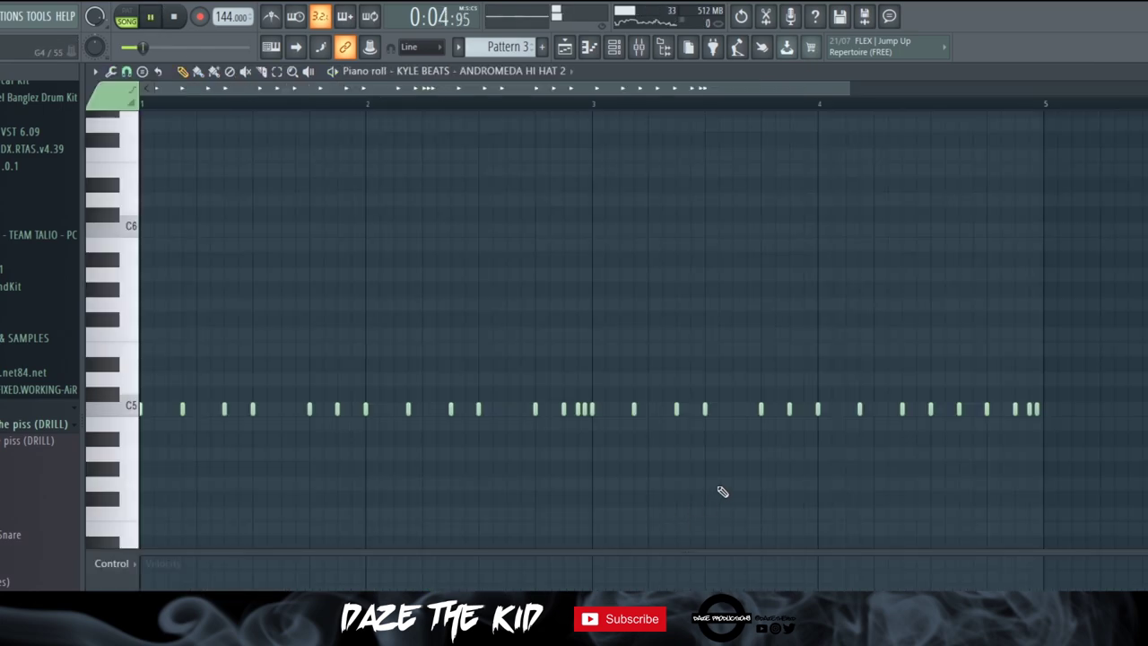
{"action": "left_click", "coordinate": [614, 47]}
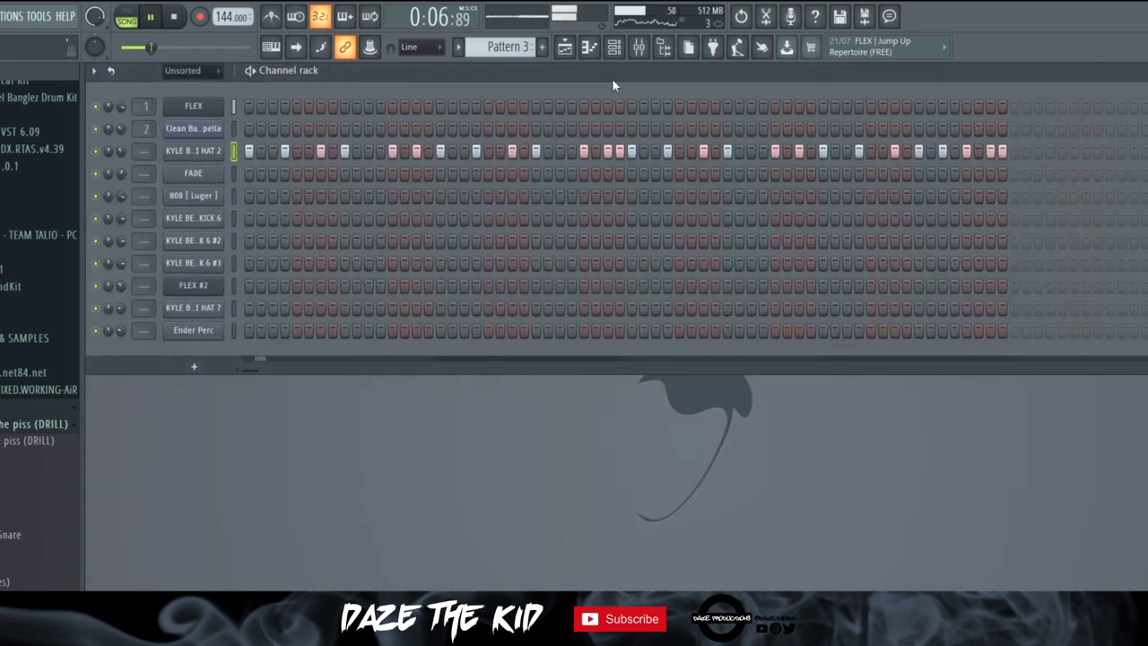
{"action": "left_click", "coordinate": [565, 46]}
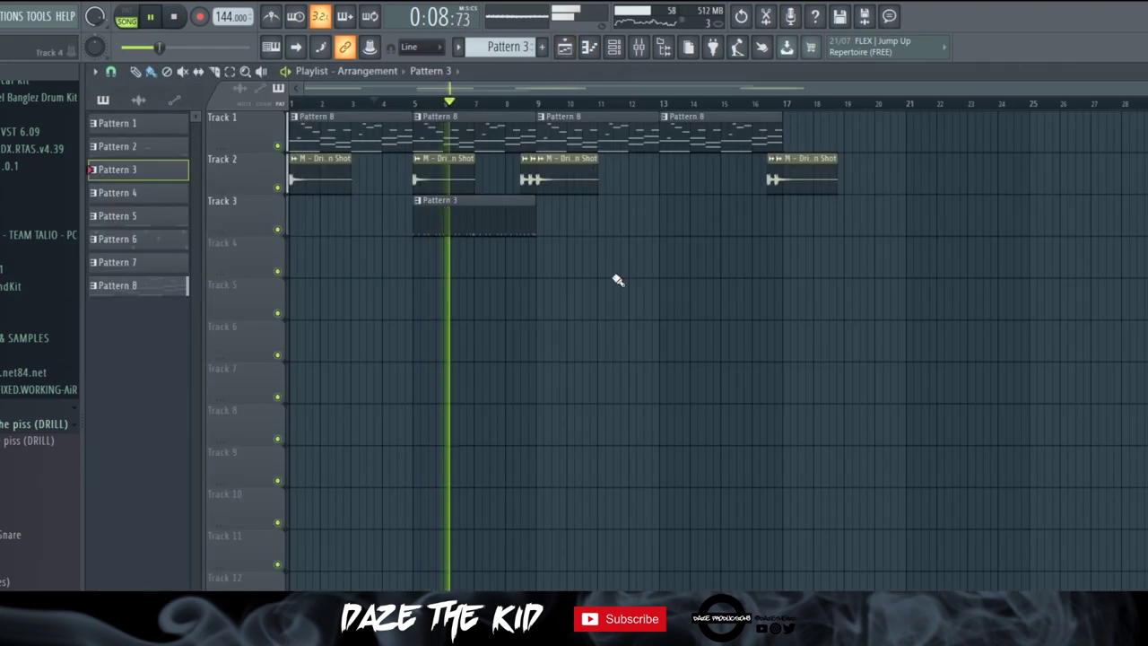
{"action": "left_click", "coordinate": [546, 228]}
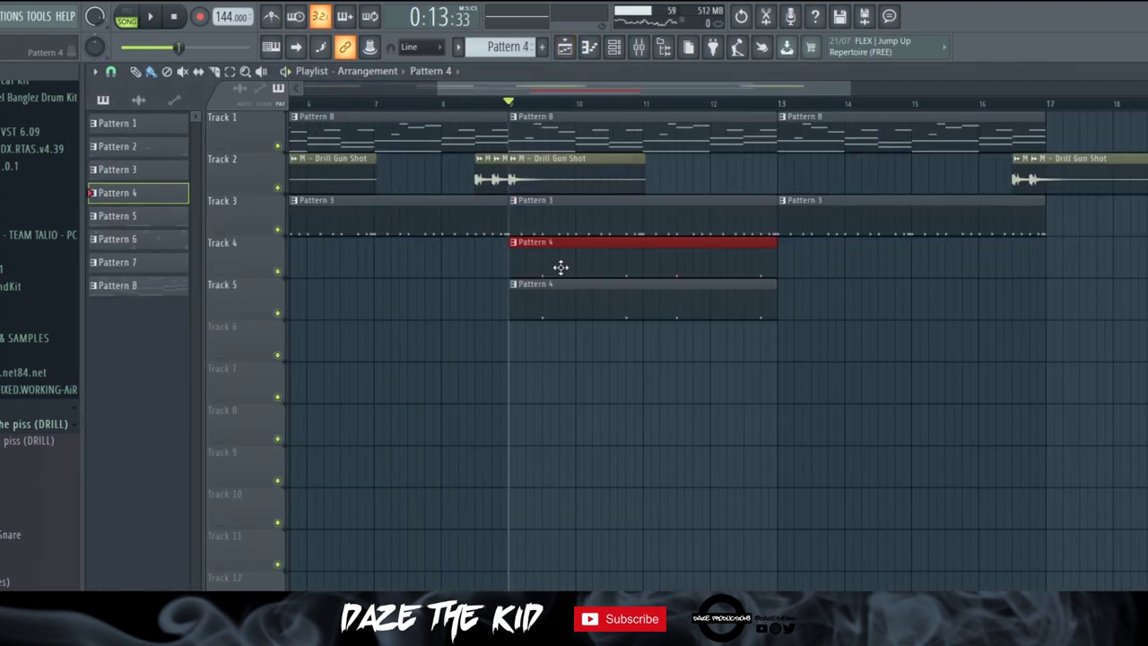
Play back Pattern 4 on Track 4 from bar 9 and delete its duplicate clip on Track 5
{"action": "scroll", "coordinate": [561, 267], "scroll_direction": "up", "scroll_amount": 3}
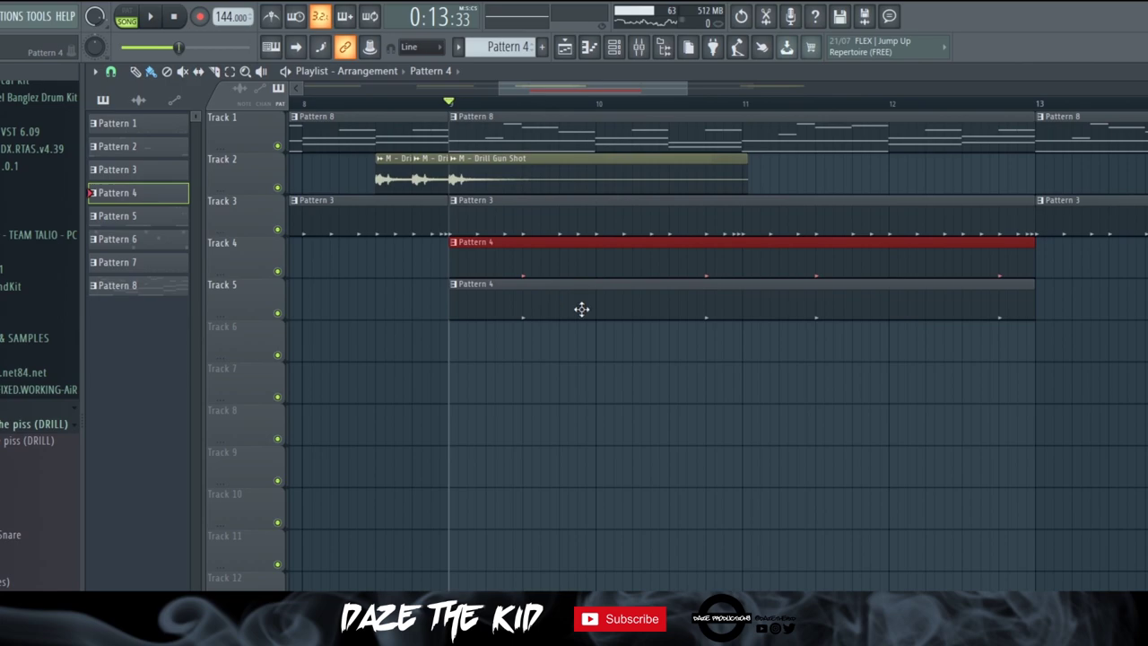
{"action": "key", "text": "space"}
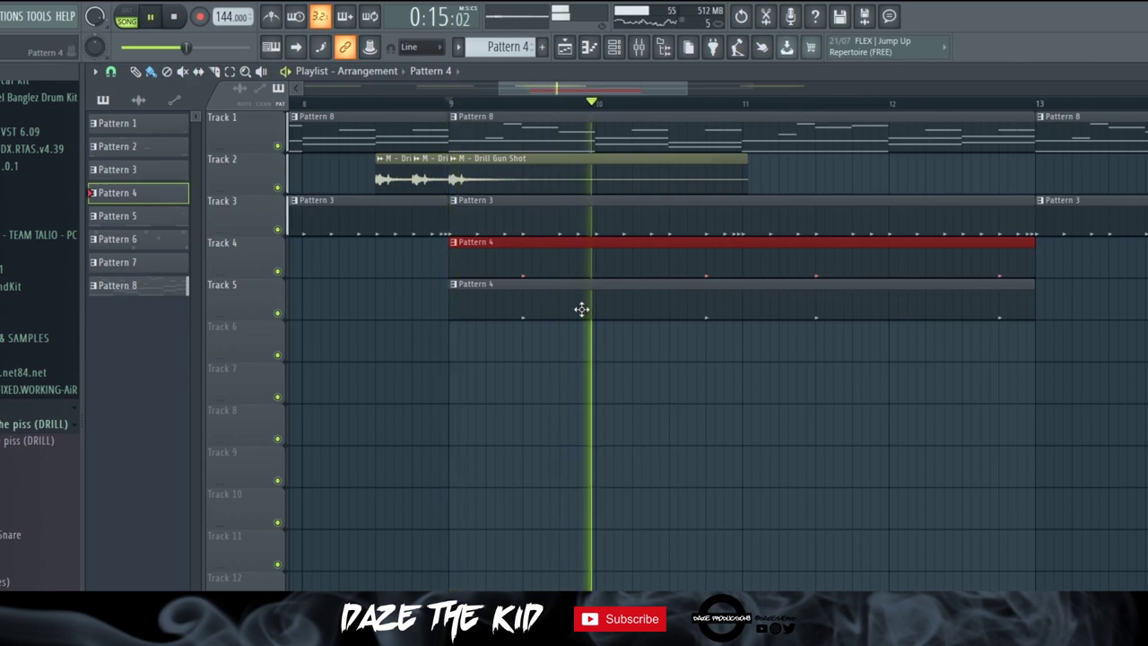
{"action": "scroll", "coordinate": [584, 310], "scroll_direction": "down", "scroll_amount": 2}
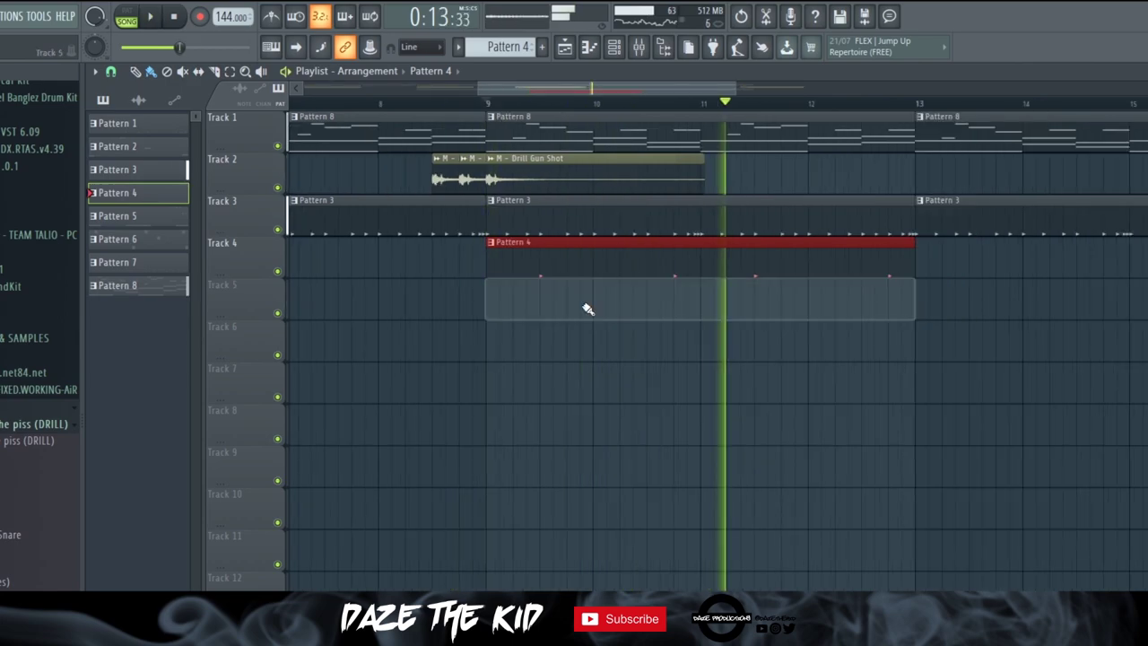
{"action": "right_click", "coordinate": [585, 307]}
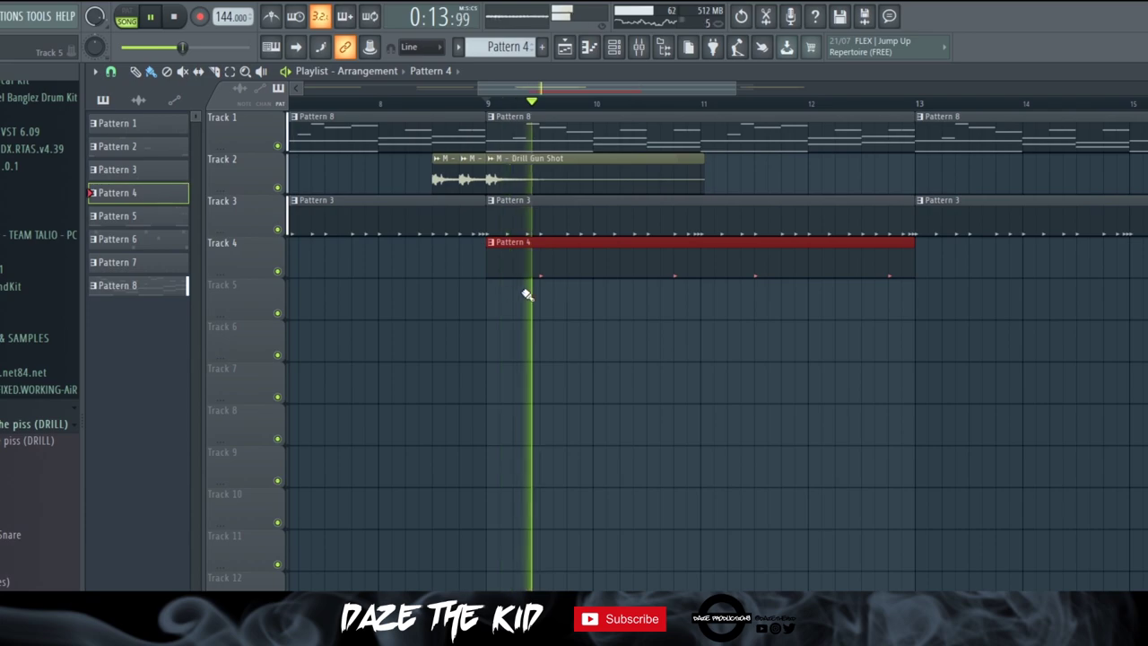
{"action": "key", "text": "space"}
Place two-bar clips of Pattern 1 on Track 5 and Pattern 5 on Track 6 at bar 11, and play from bar 9
{"action": "left_click", "coordinate": [487, 290]}
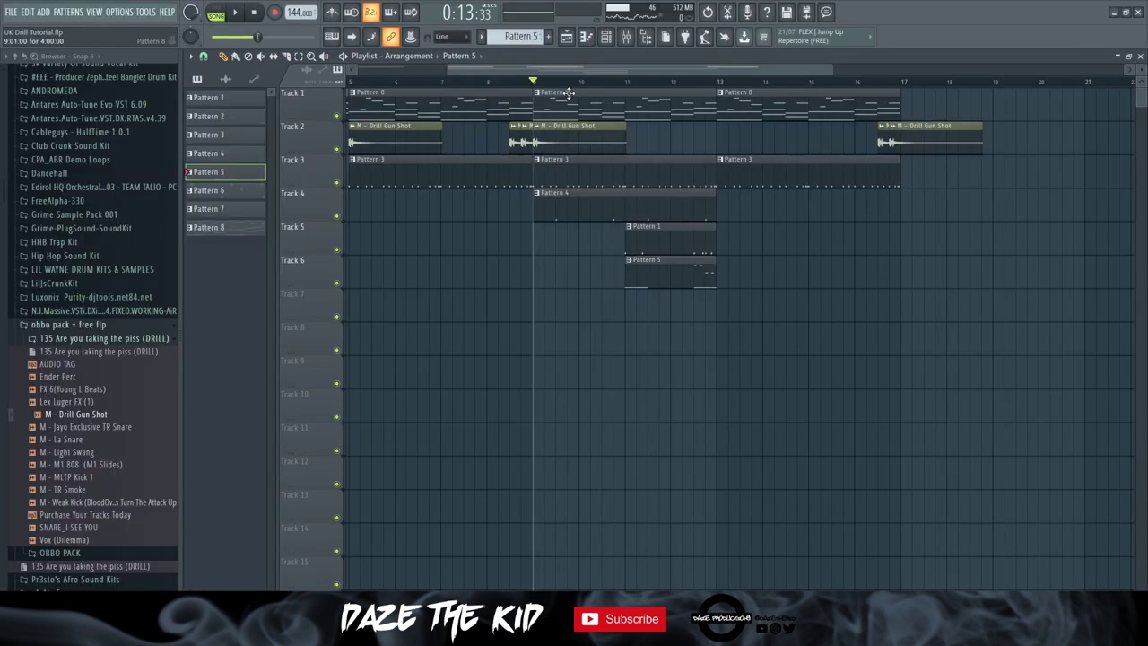
{"action": "key", "text": "space"}
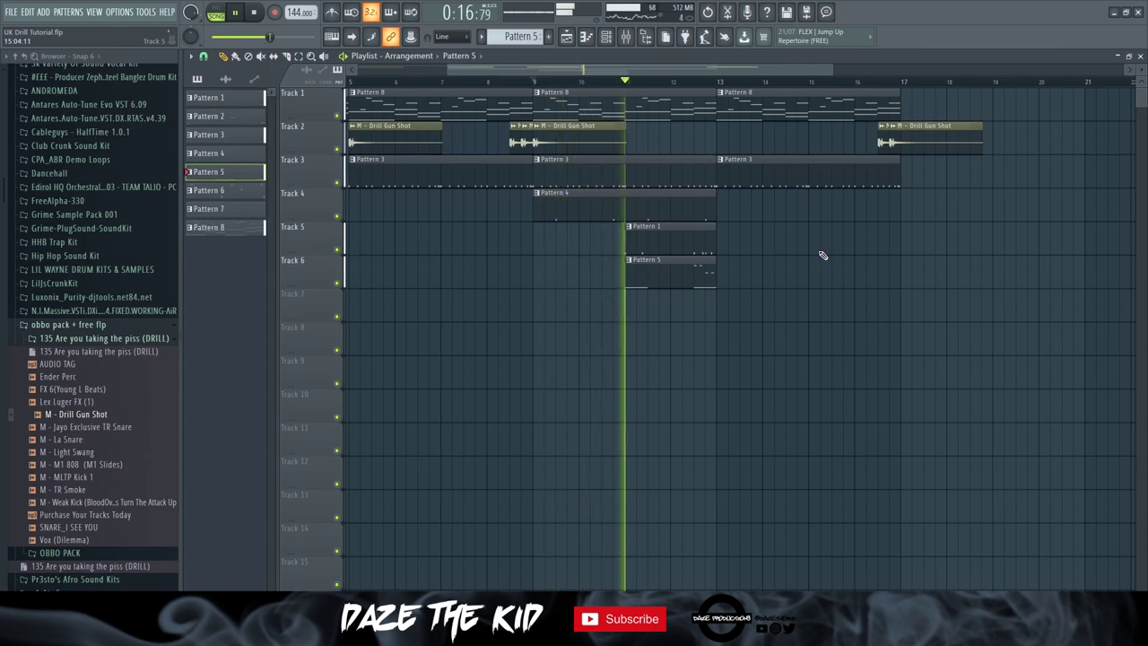
{"action": "key", "text": "space"}
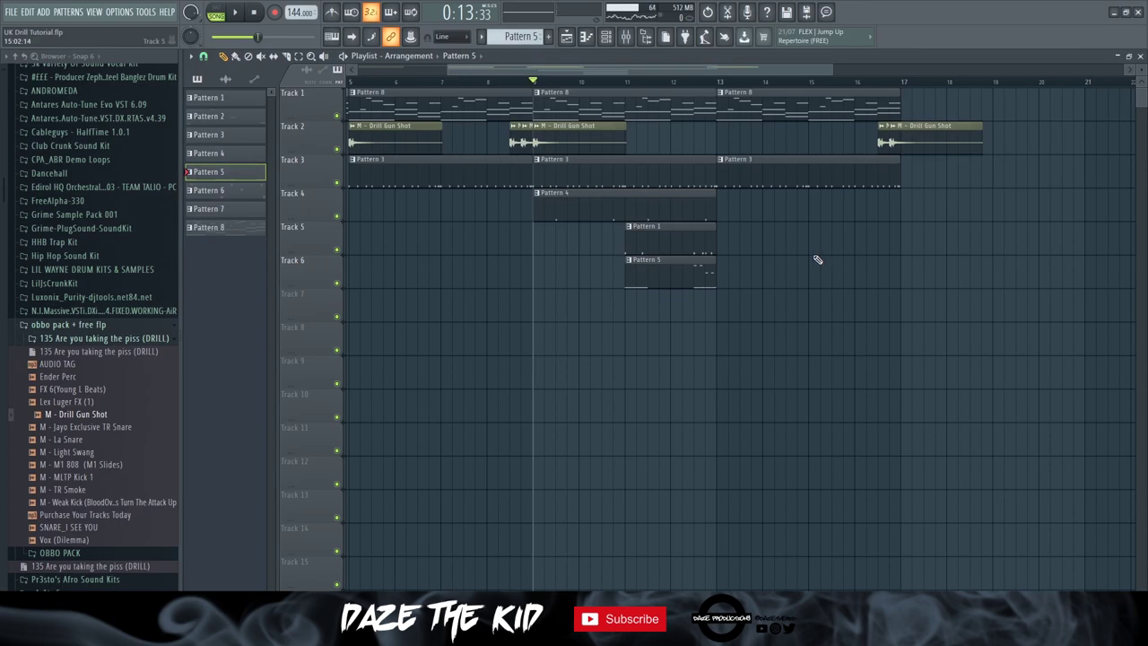
Repeat Patterns 4, 1 and 5 at bar 13 on Tracks 4 to 6, and delete the stray Pattern 5 clip past bar 22
{"action": "left_click", "coordinate": [604, 208]}
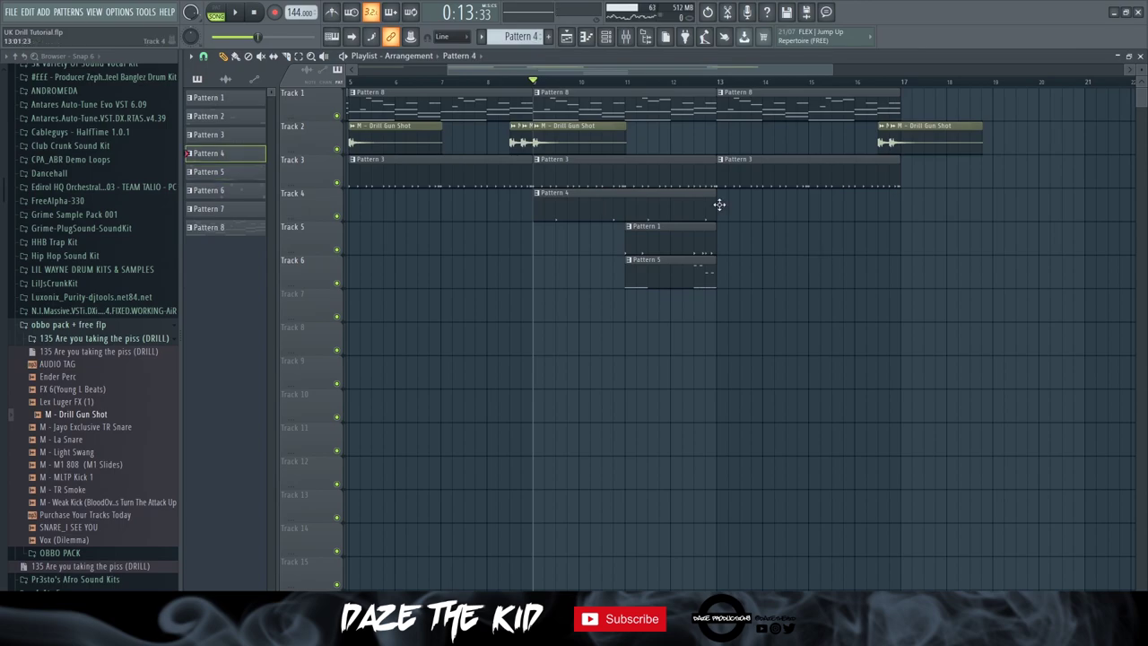
{"action": "key", "text": "space"}
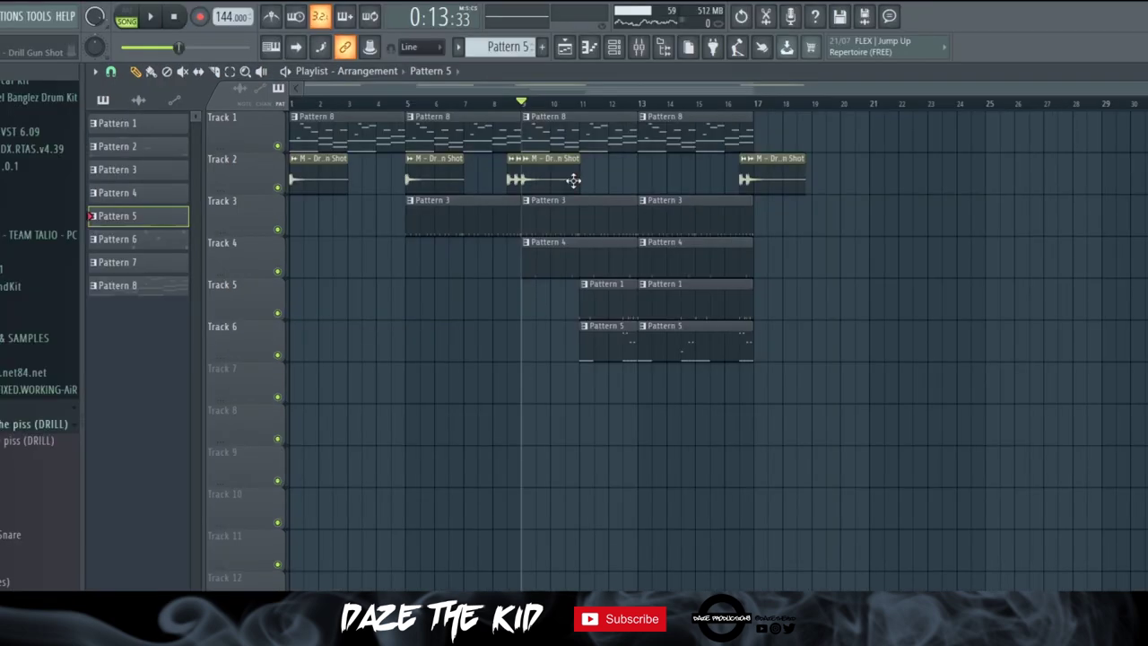
{"action": "left_click", "coordinate": [893, 273]}
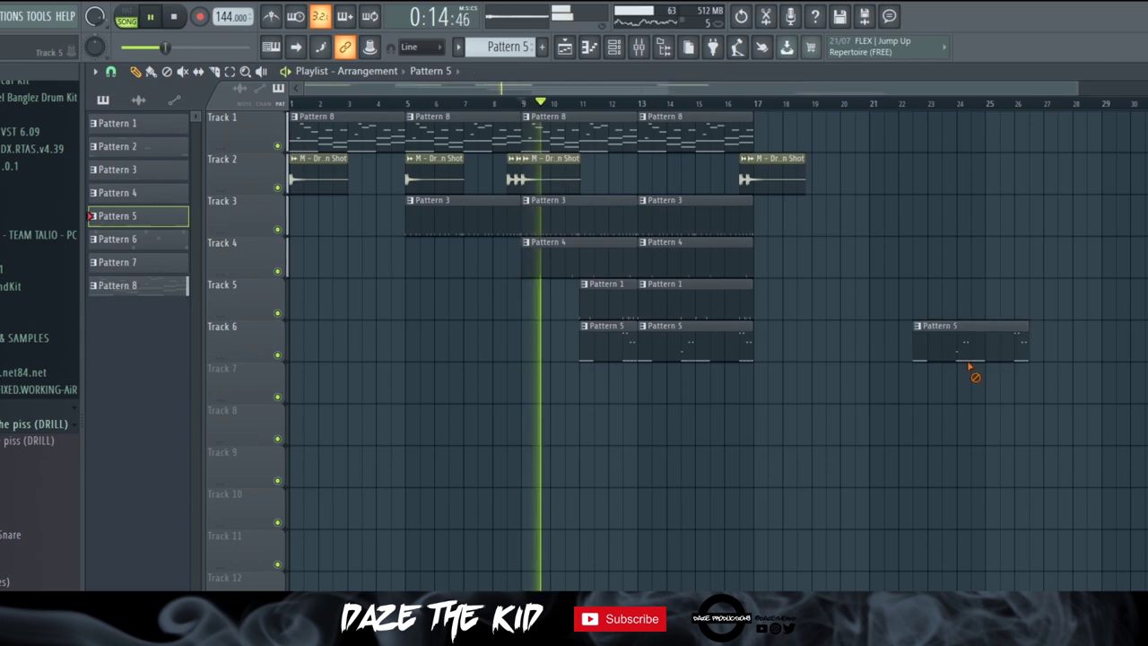
{"action": "right_click", "coordinate": [969, 363]}
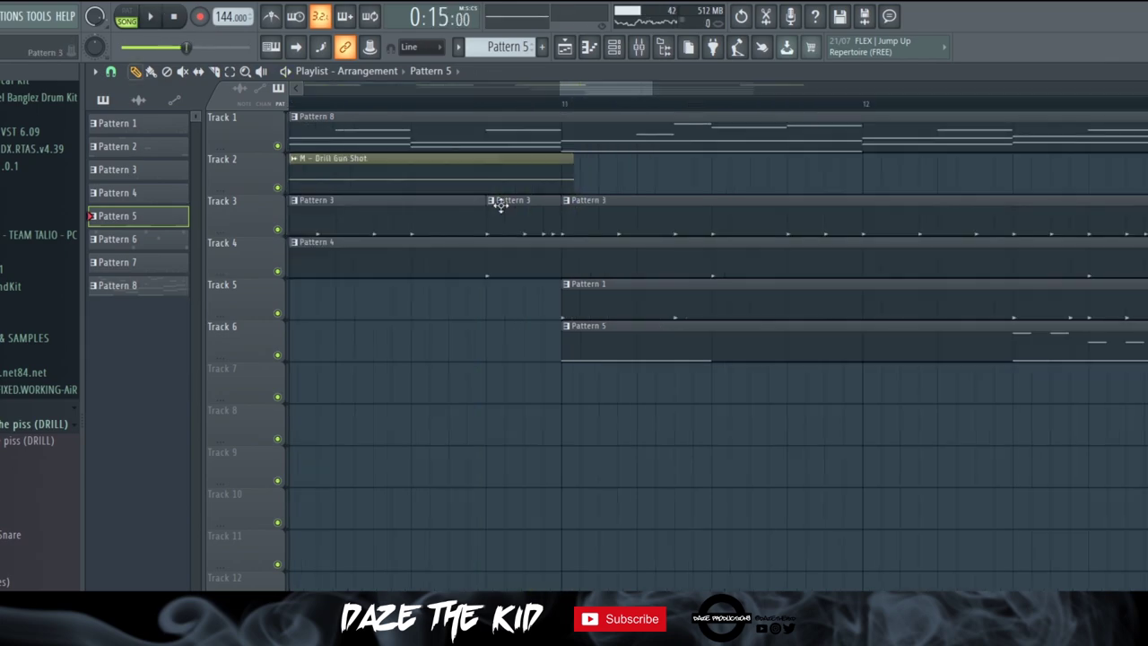
Repeat the bar 17 to 20 section of Tracks 1 to 7 at bar 21 and lay Pattern 2 on Track 8 from bar 17
{"action": "scroll", "coordinate": [494, 200], "scroll_direction": "down", "scroll_amount": 3}
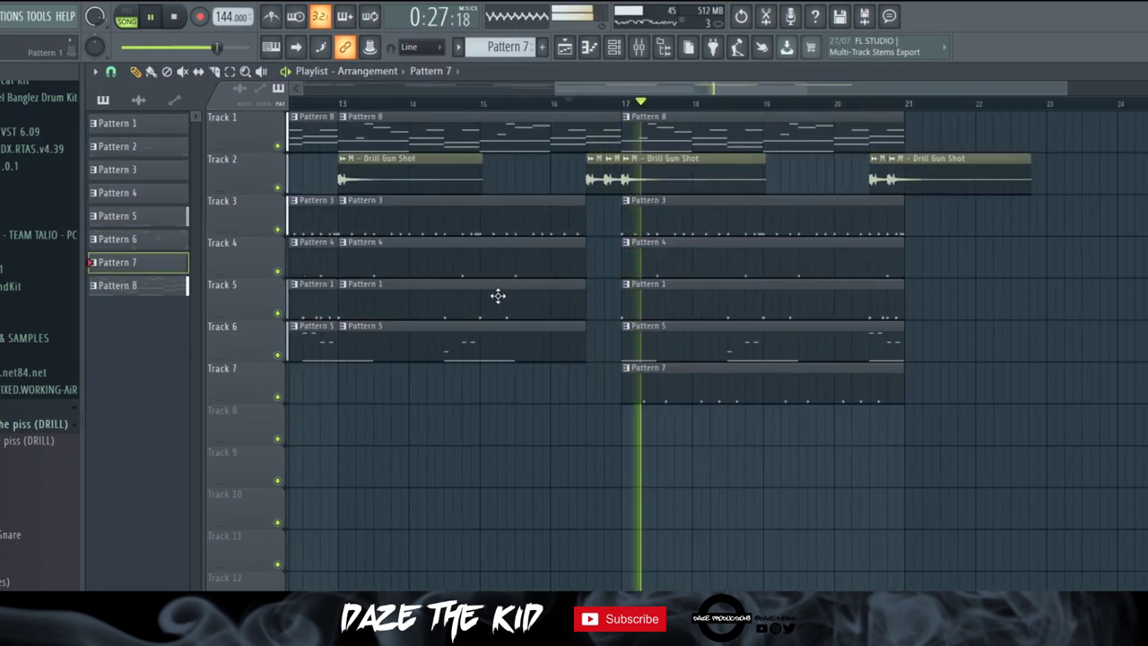
{"action": "scroll", "coordinate": [498, 296], "scroll_direction": "down", "scroll_amount": 2}
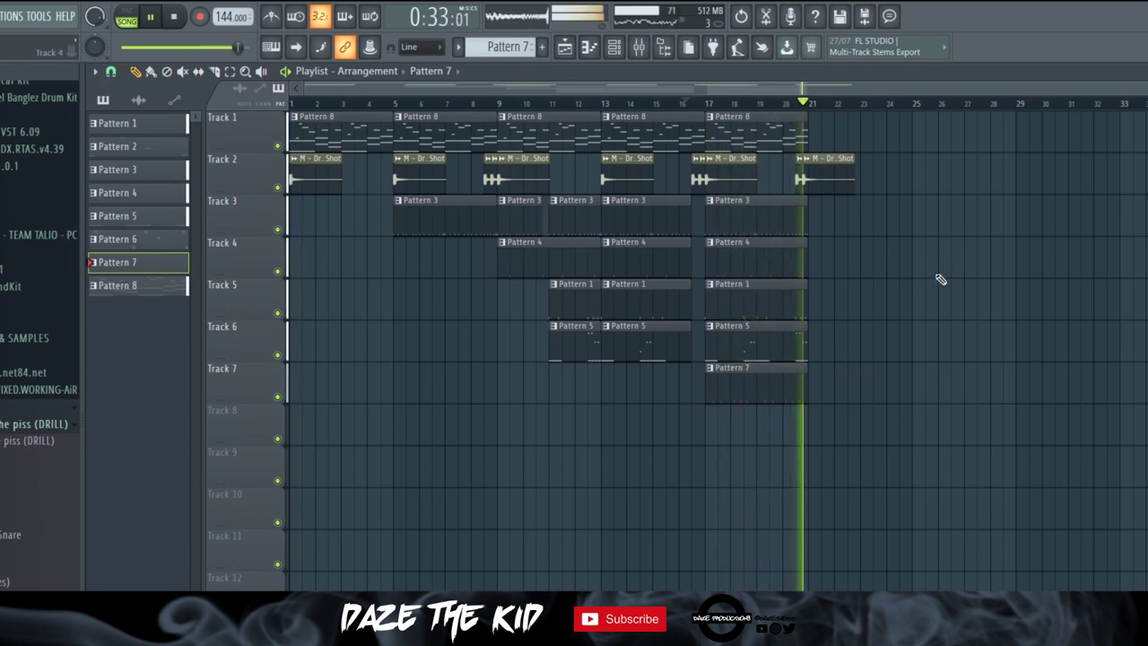
{"action": "key", "text": "space"}
{"action": "left_click_drag", "start_coordinate": [799, 154], "coordinate": [975, 440]}
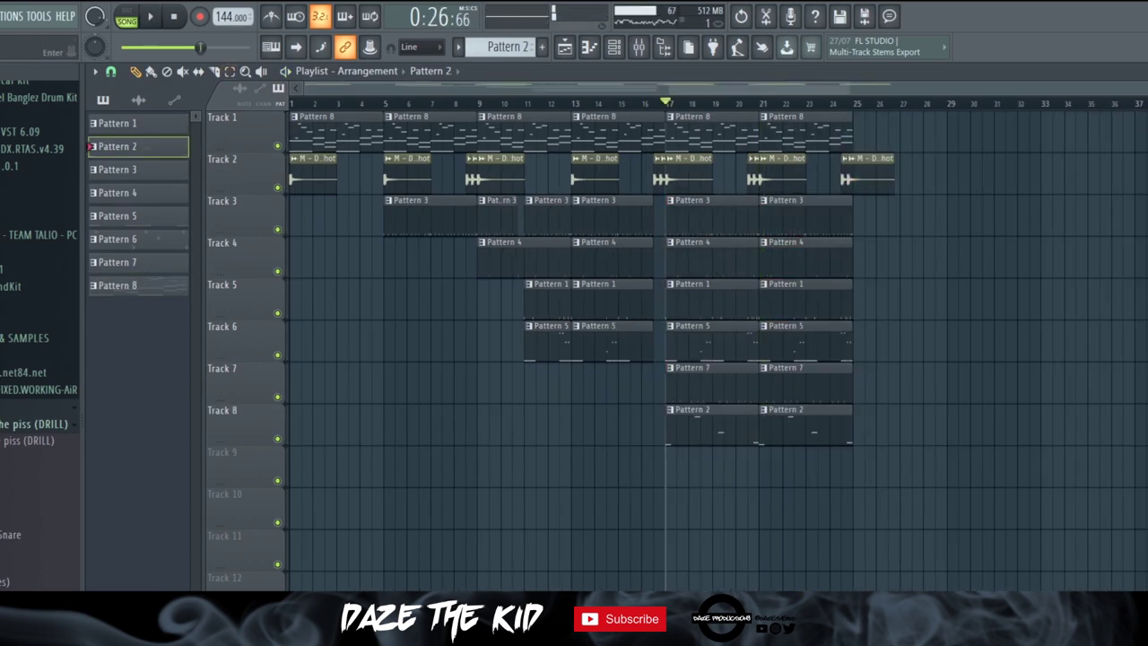
Create Pattern 10 as a variation of Pattern 5's 808 line, with changed slide notes near the end of bar 4
{"action": "key", "text": "F5"}
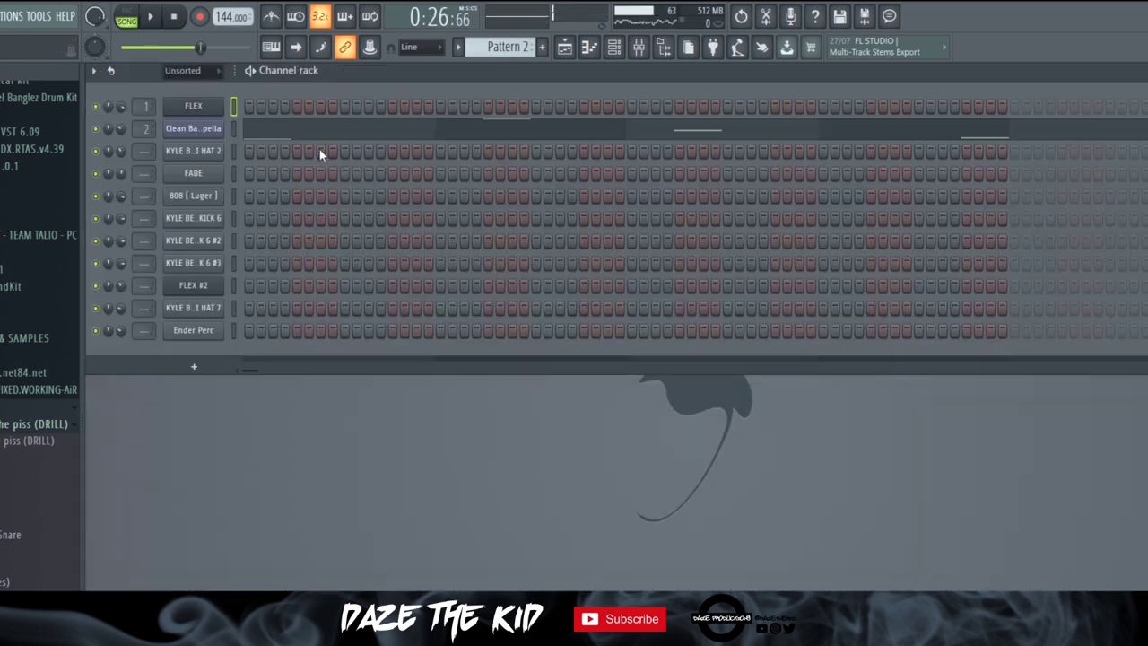
{"action": "key", "text": "1"}
{"action": "key", "text": "5"}
{"action": "key", "text": "6"}
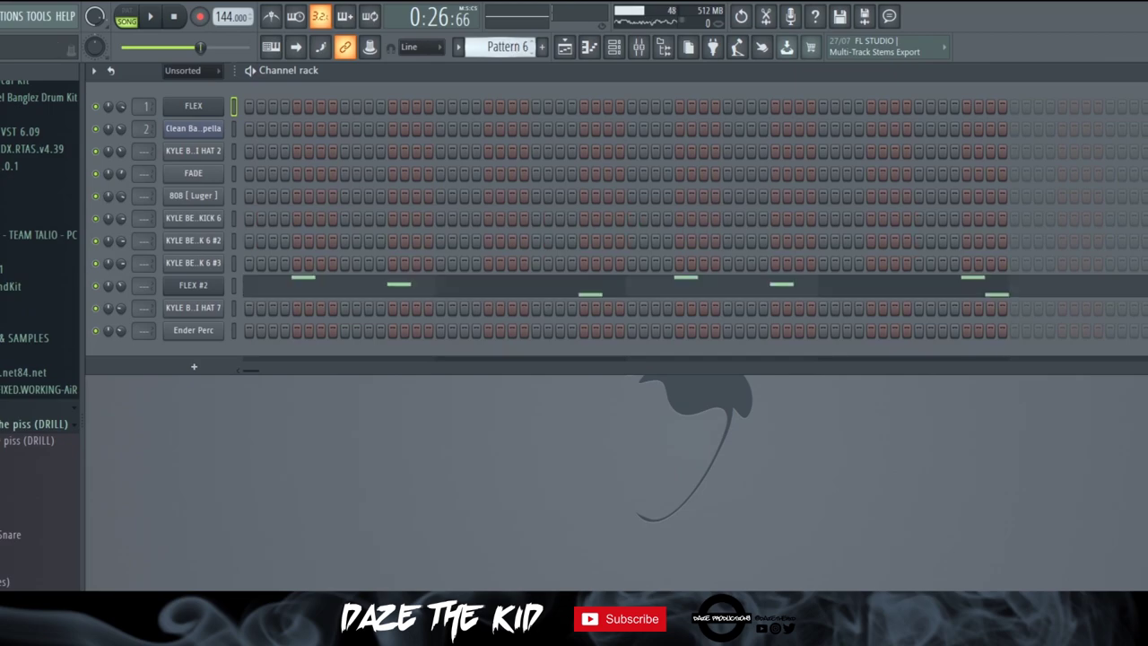
{"action": "key", "text": "4"}
{"action": "scroll", "coordinate": [508, 47], "scroll_direction": "up", "scroll_amount": 1}
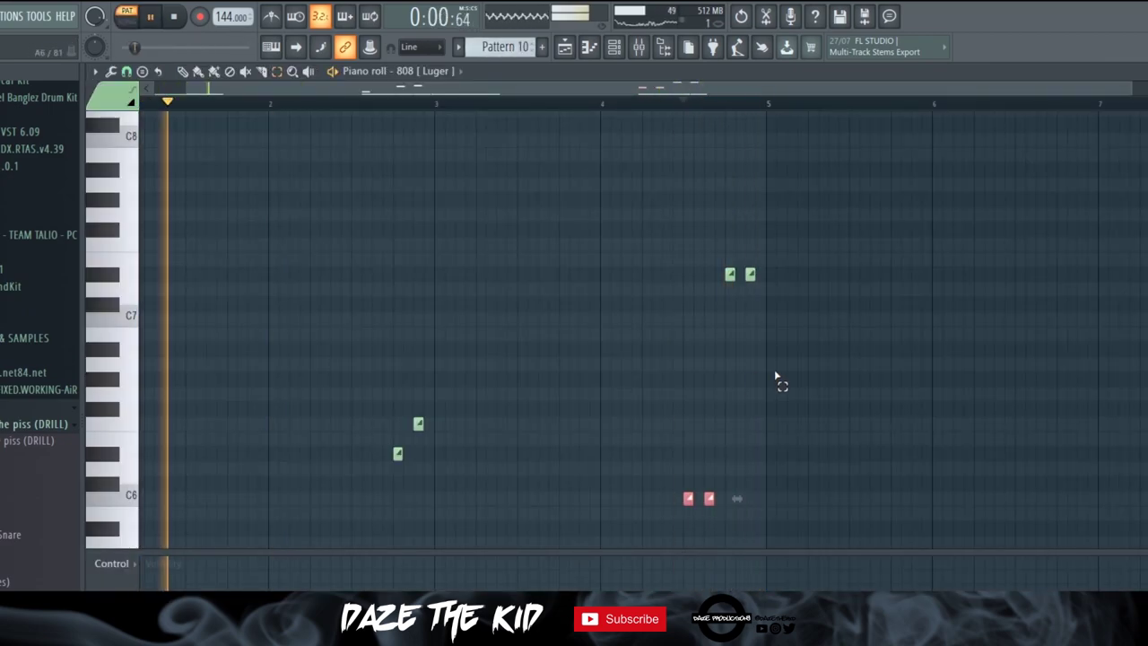
Place Pattern 10 on Track 9 at bar 21 in place of Pattern 5 on Track 6, and play the song from bar 17
{"action": "left_click", "coordinate": [564, 47]}
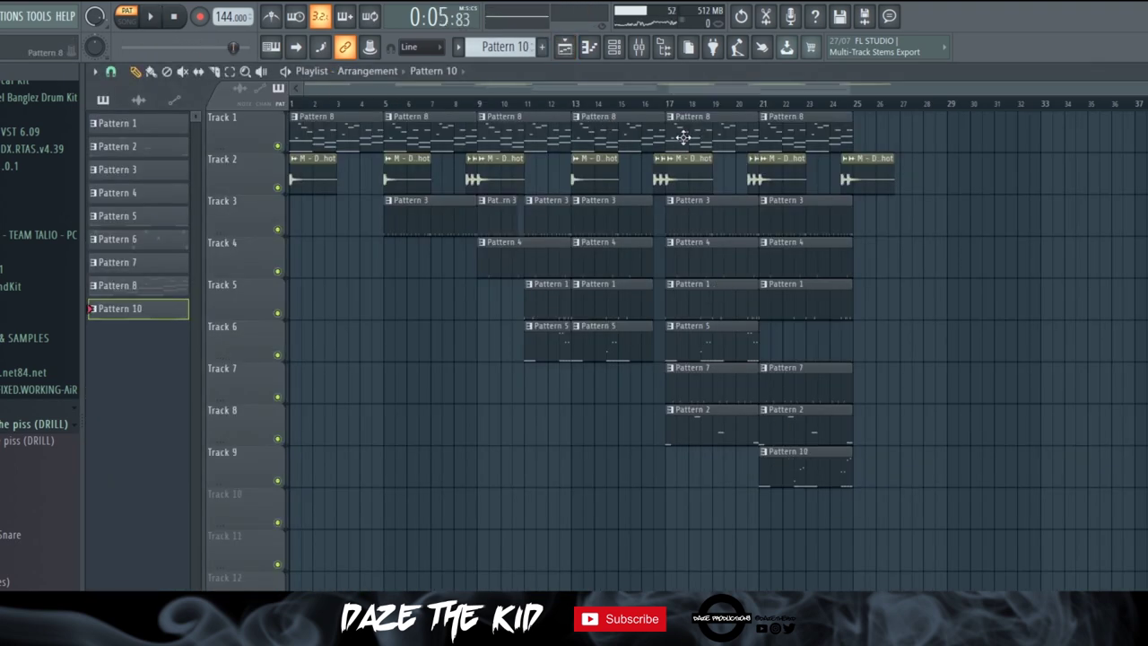
{"action": "left_click", "coordinate": [668, 103]}
{"action": "key", "text": "space"}
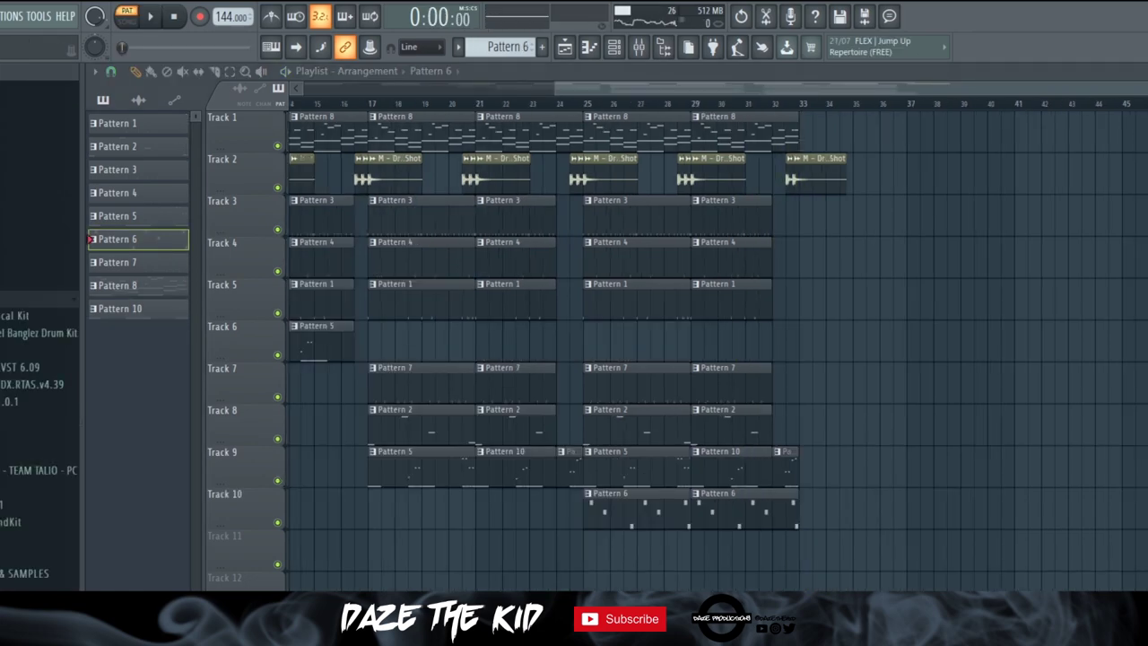
Add the Gates Of Heaven Vox 1 sample from the Steel Banglez drum kit to Track 12 at bar 25 and switch to song mode
{"action": "left_click", "coordinate": [36, 332]}
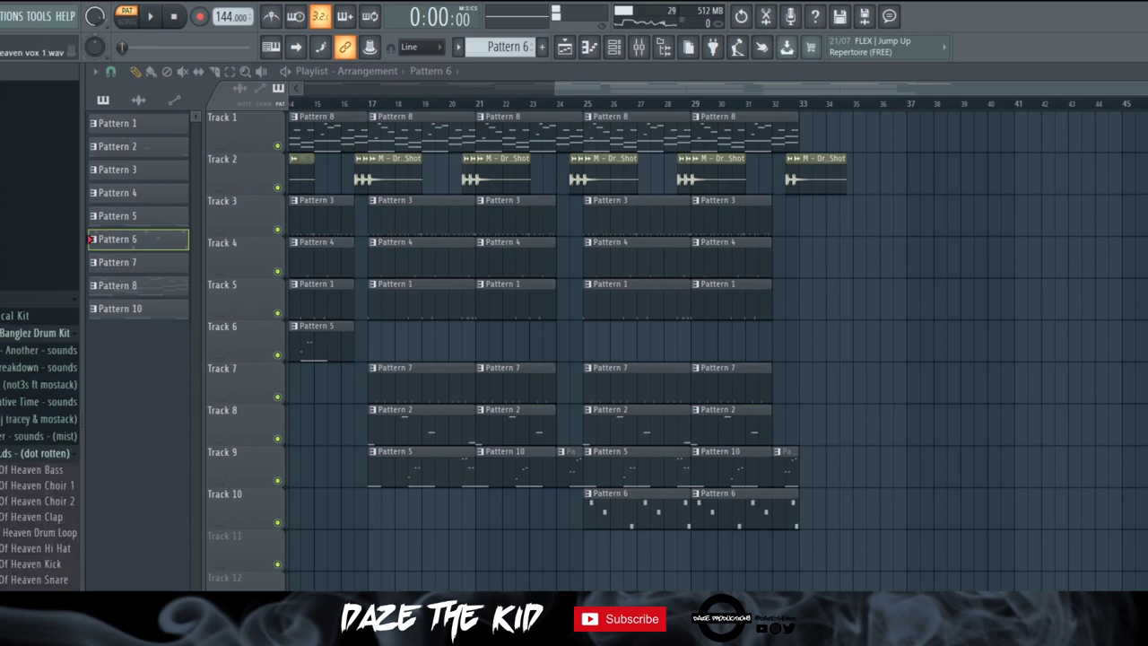
{"action": "left_click_drag", "start_coordinate": [36, 595], "coordinate": [609, 588]}
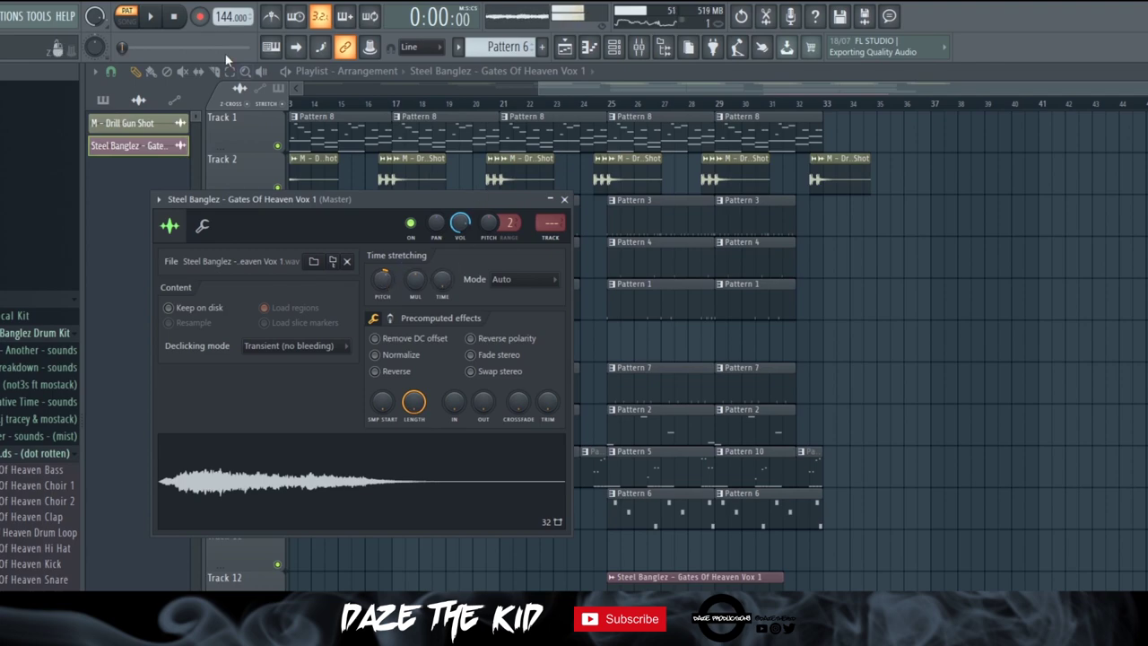
{"action": "left_click", "coordinate": [127, 16]}
Tune the Gates Of Heaven Vox 1 sample's pitch by ear against the song and stretch its Track 12 clip to four bars
{"action": "left_click", "coordinate": [152, 16]}
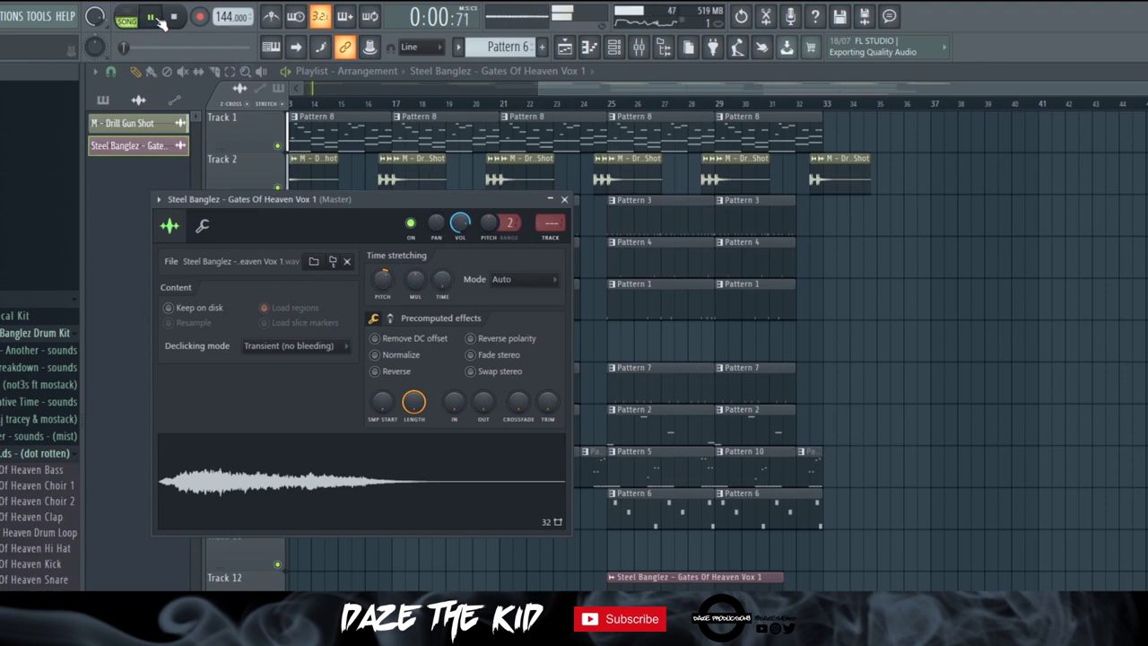
{"action": "key", "text": "space"}
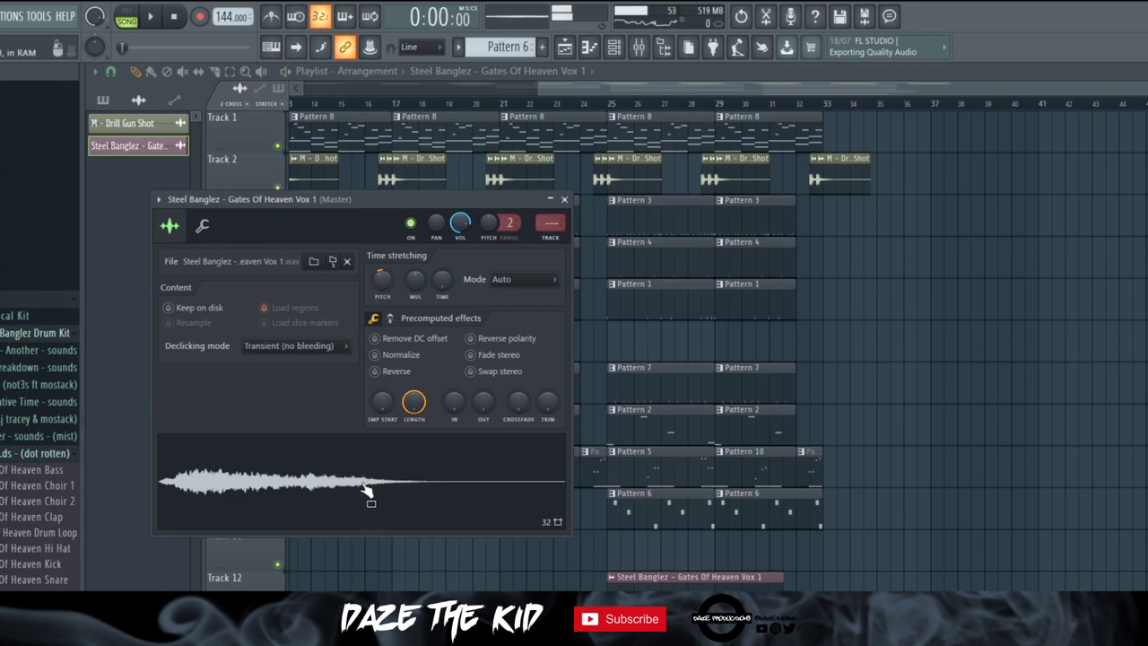
{"action": "key", "text": "space"}
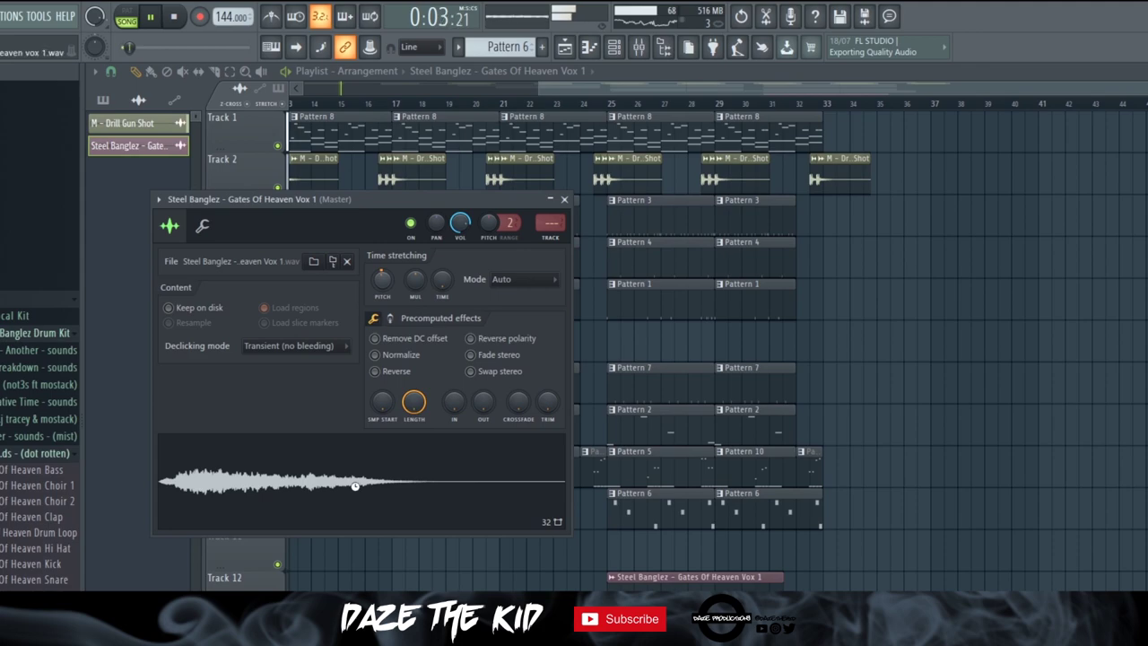
{"action": "key", "text": "space"}
{"action": "left_click", "coordinate": [389, 479]}
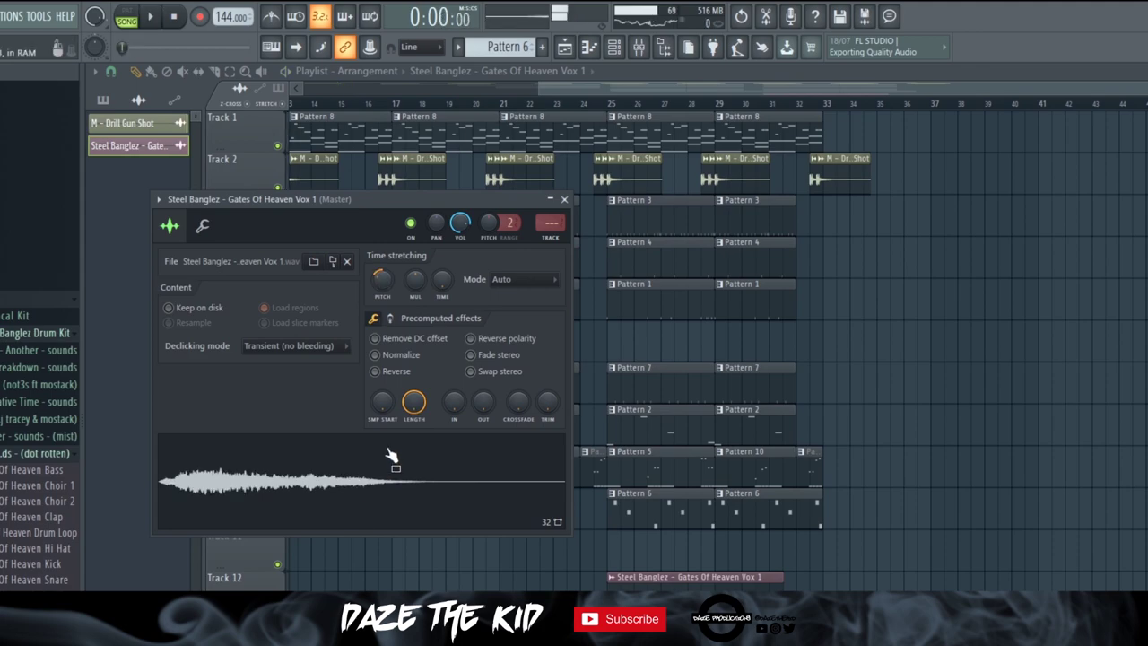
{"action": "left_click", "coordinate": [150, 17]}
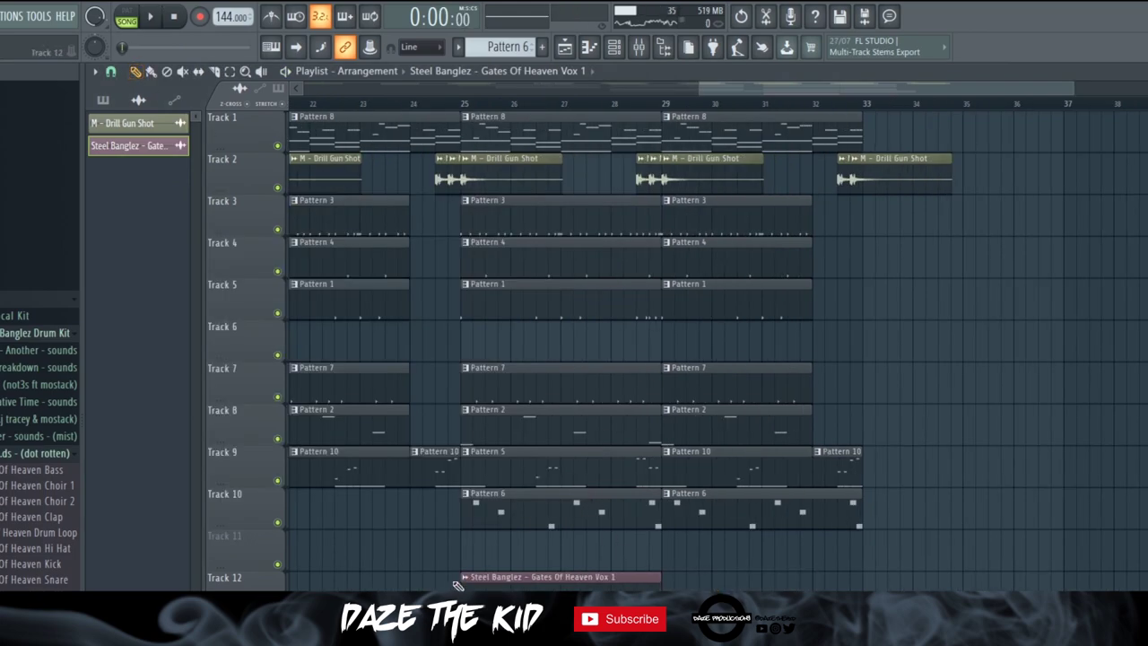
Check the Gates Of Heaven Vox 1 clip's channel settings and play the song from bar 24 to hear it in context
{"action": "left_click", "coordinate": [465, 578]}
{"action": "left_click", "coordinate": [516, 602]}
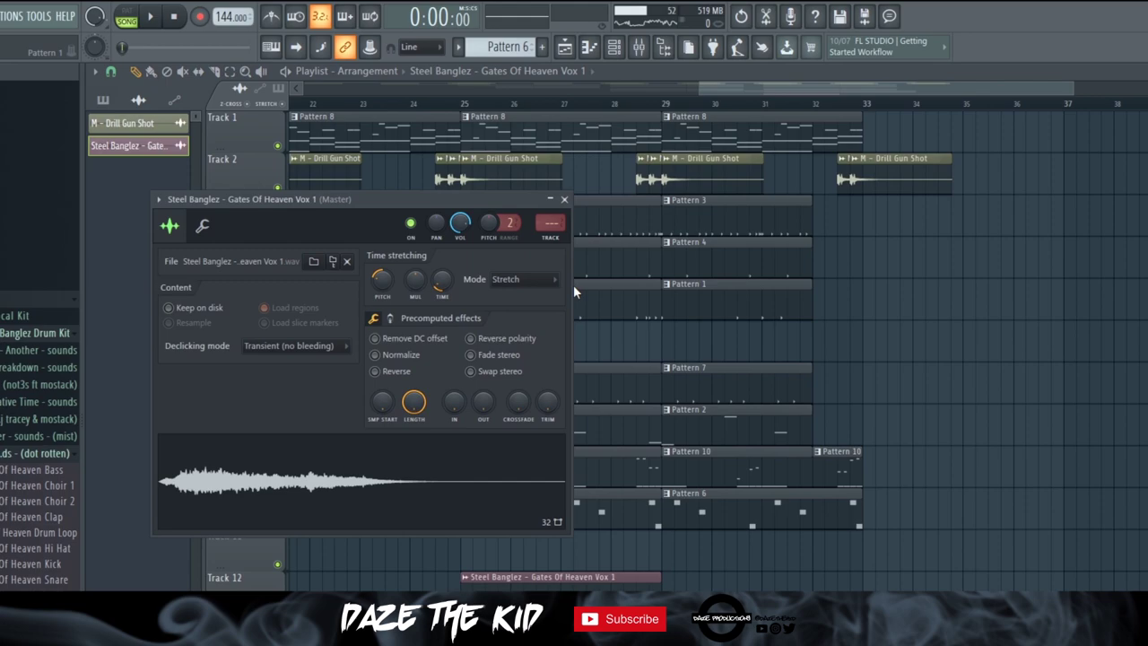
{"action": "left_click", "coordinate": [565, 199]}
{"action": "left_click", "coordinate": [423, 103]}
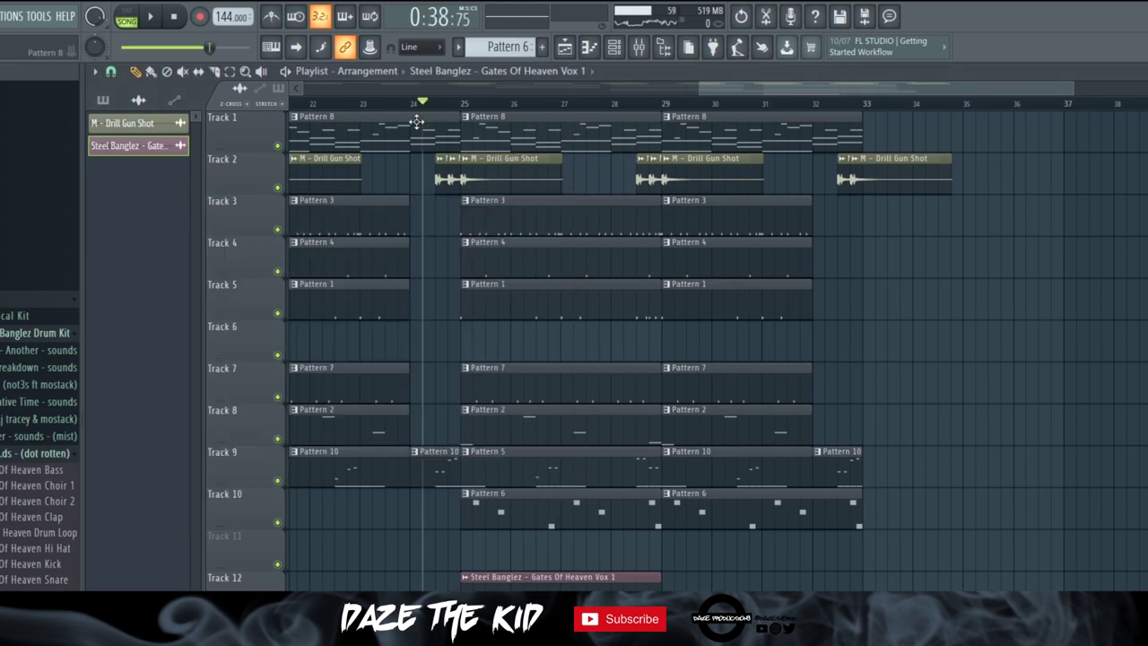
{"action": "left_click", "coordinate": [516, 603]}
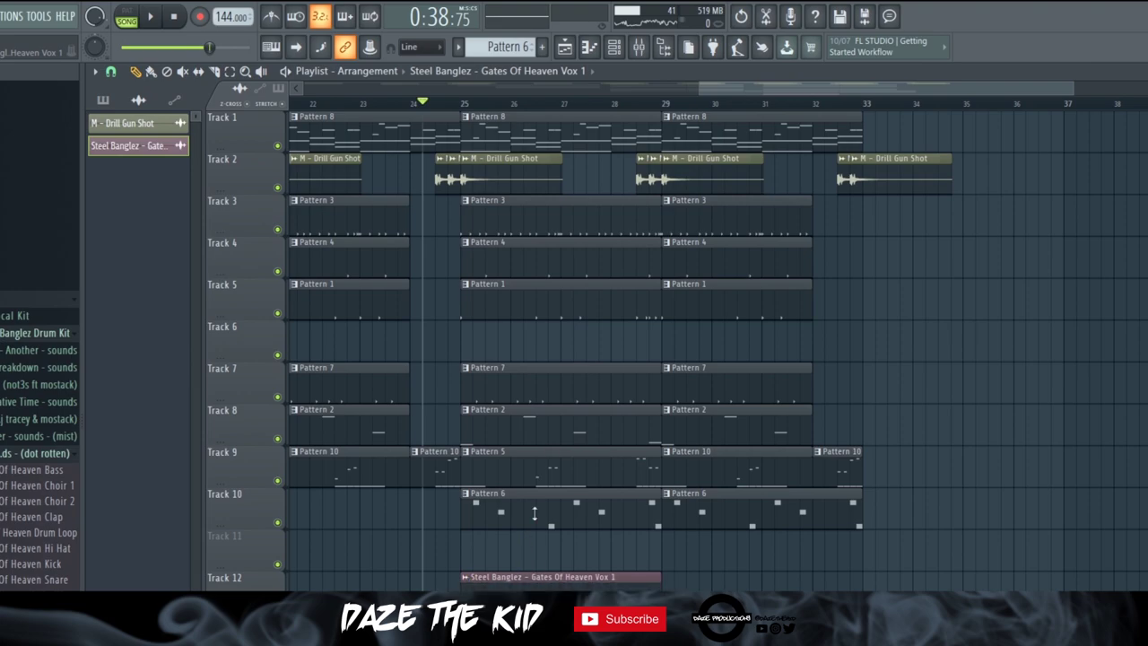
{"action": "key", "text": "space"}
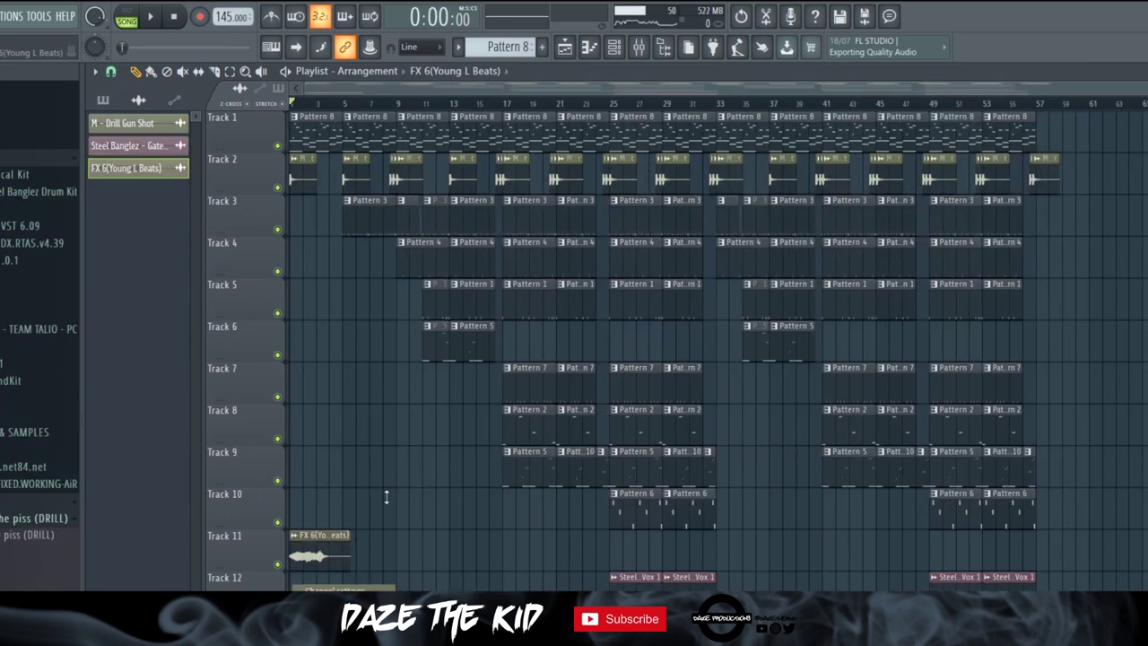
Lower the FX 6(Young L Beats) sample's channel volume by entering an exact value
{"action": "double_click", "coordinate": [386, 497]}
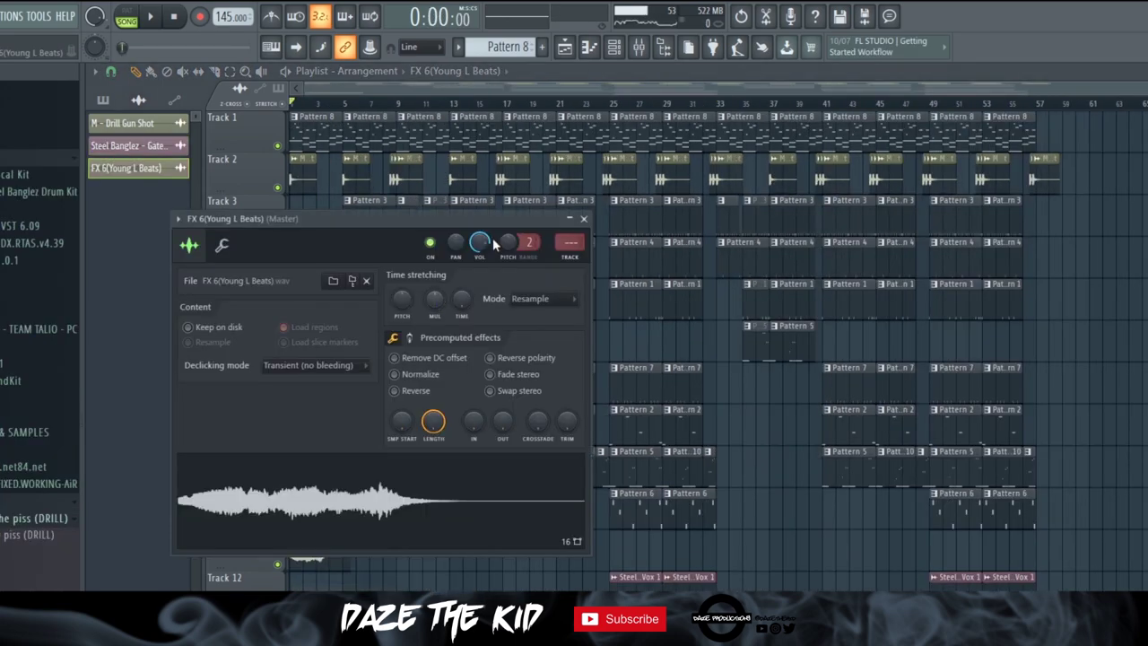
{"action": "right_click", "coordinate": [483, 243]}
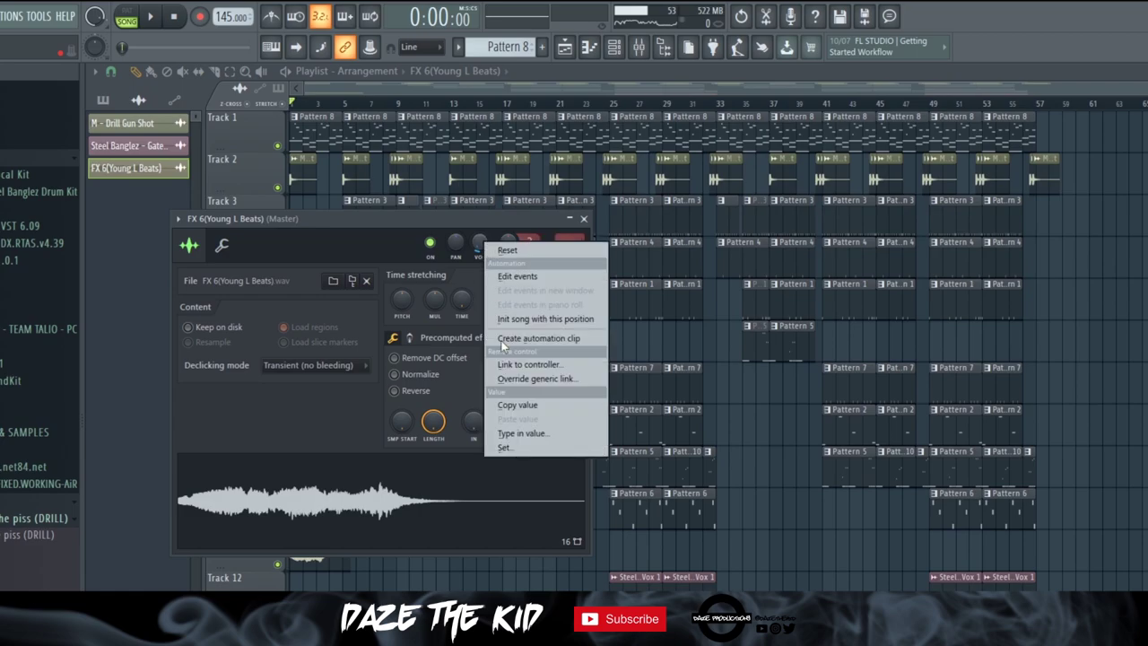
{"action": "left_click", "coordinate": [515, 435]}
{"action": "key", "text": "BackSpace"}
{"action": "type", "text": "0."}
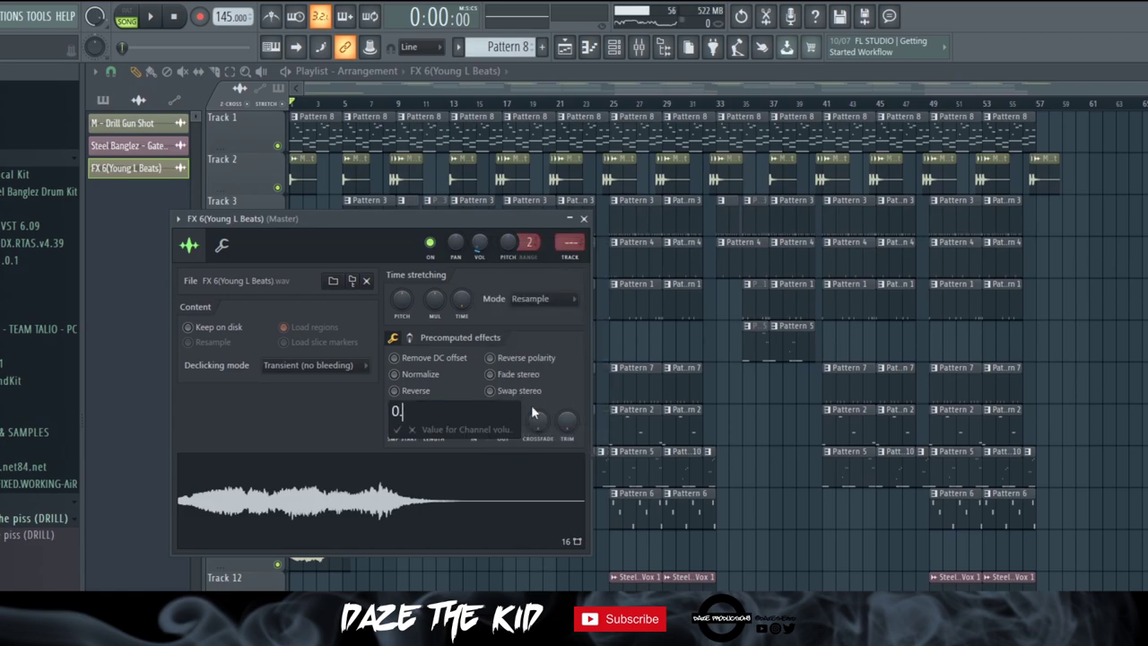
{"action": "key", "text": "Return"}
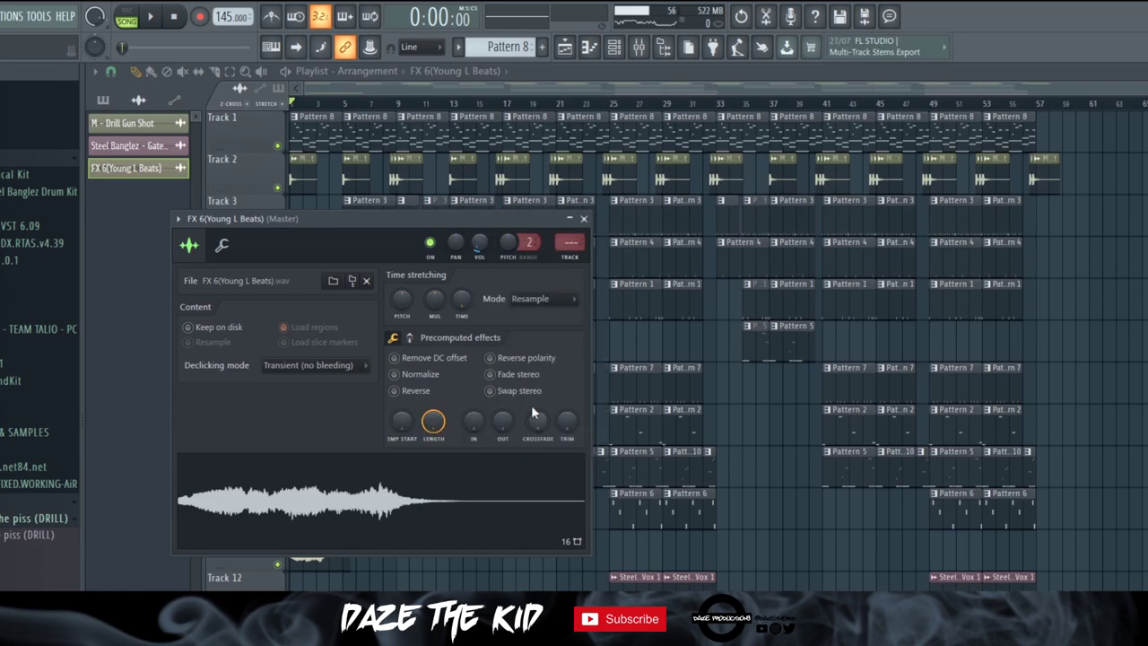
{"action": "left_click", "coordinate": [583, 219]}
Play the song from the start and fine-tune the FX 6(Young L Beats) clip's channel volume by ear
{"action": "left_click", "coordinate": [153, 17]}
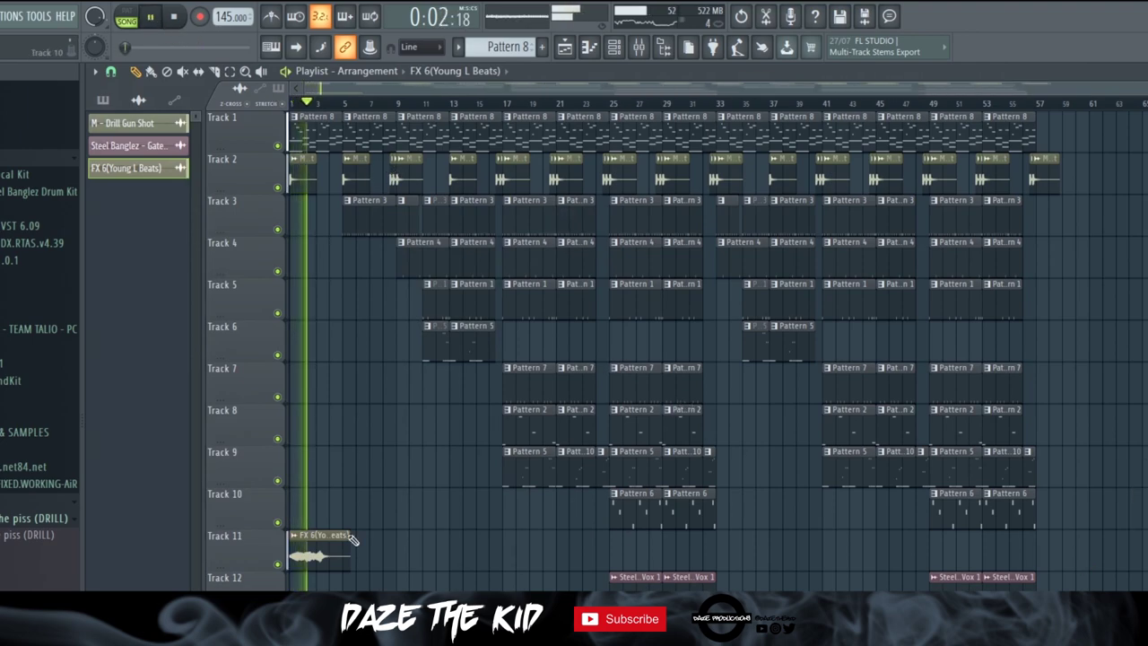
{"action": "left_click", "coordinate": [296, 535]}
{"action": "left_click", "coordinate": [343, 588]}
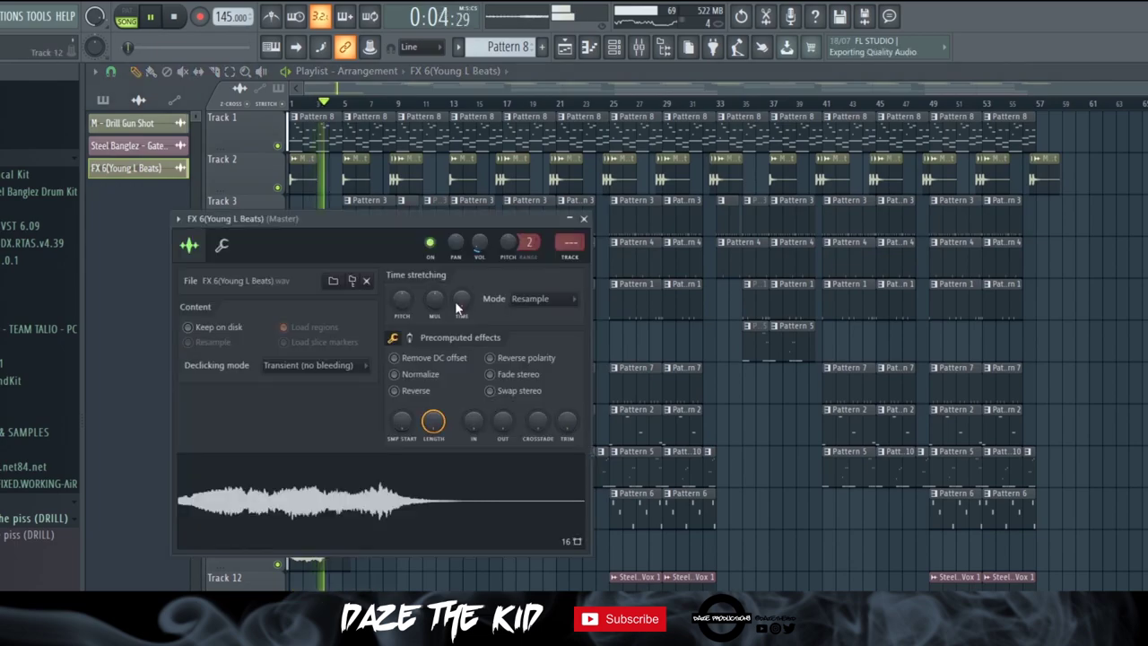
{"action": "left_click_drag", "start_coordinate": [478, 247], "coordinate": [478, 287]}
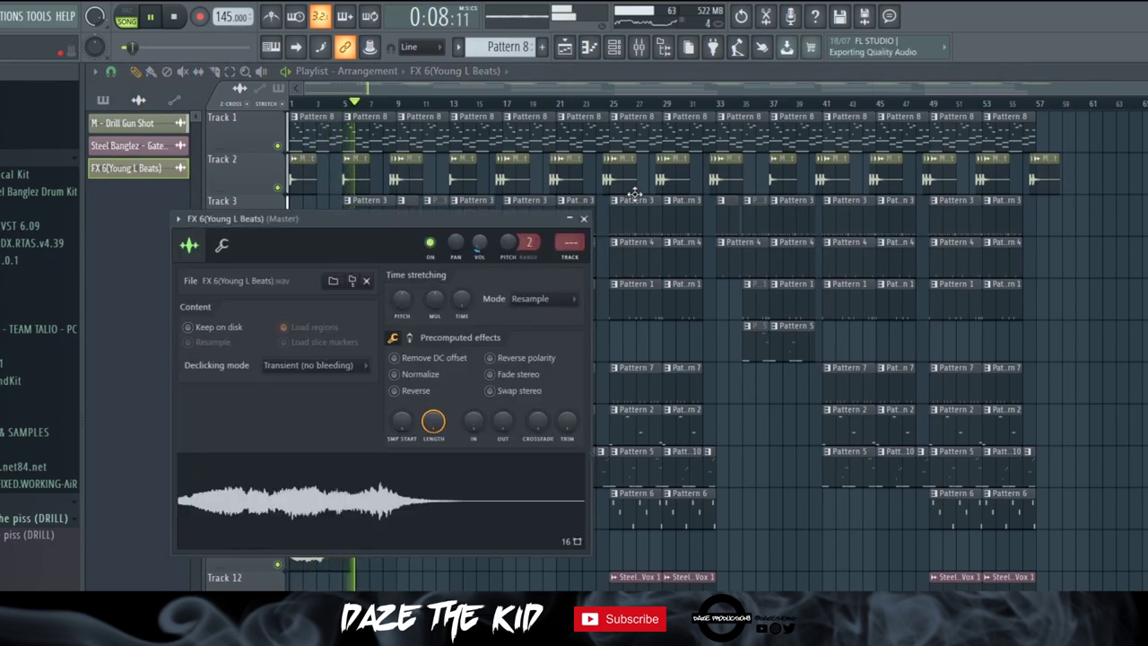
{"action": "right_click", "coordinate": [1088, 366]}
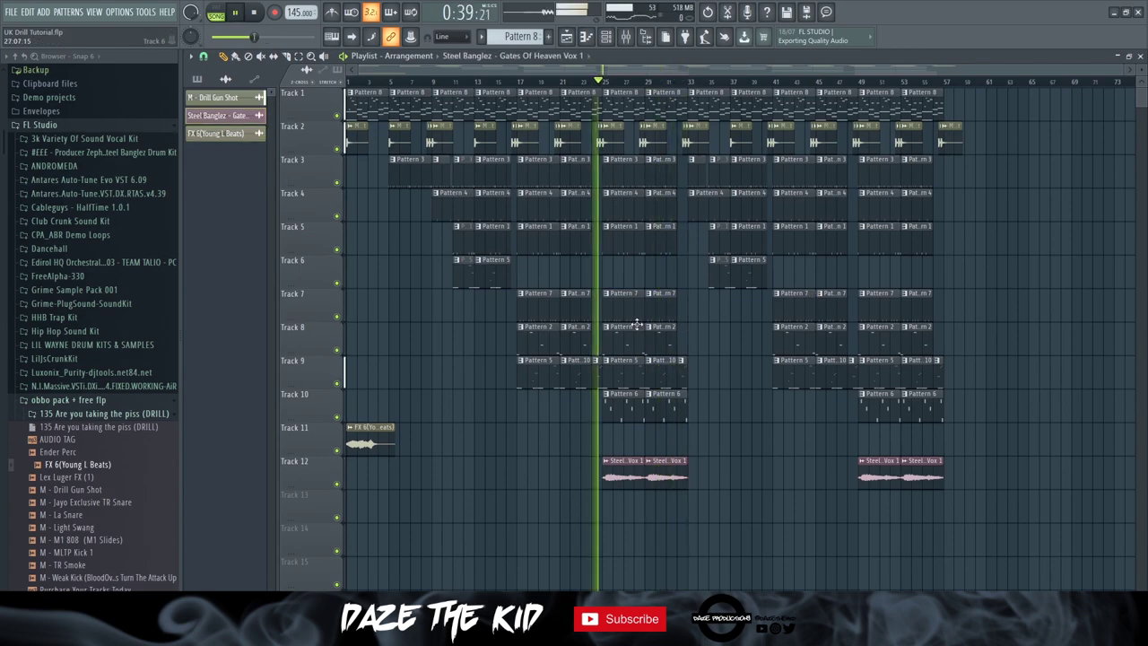
Set the Gates Of Heaven Vox 1 channel volume to about 25% and replay the section from bar 25
{"action": "left_click", "coordinate": [607, 462]}
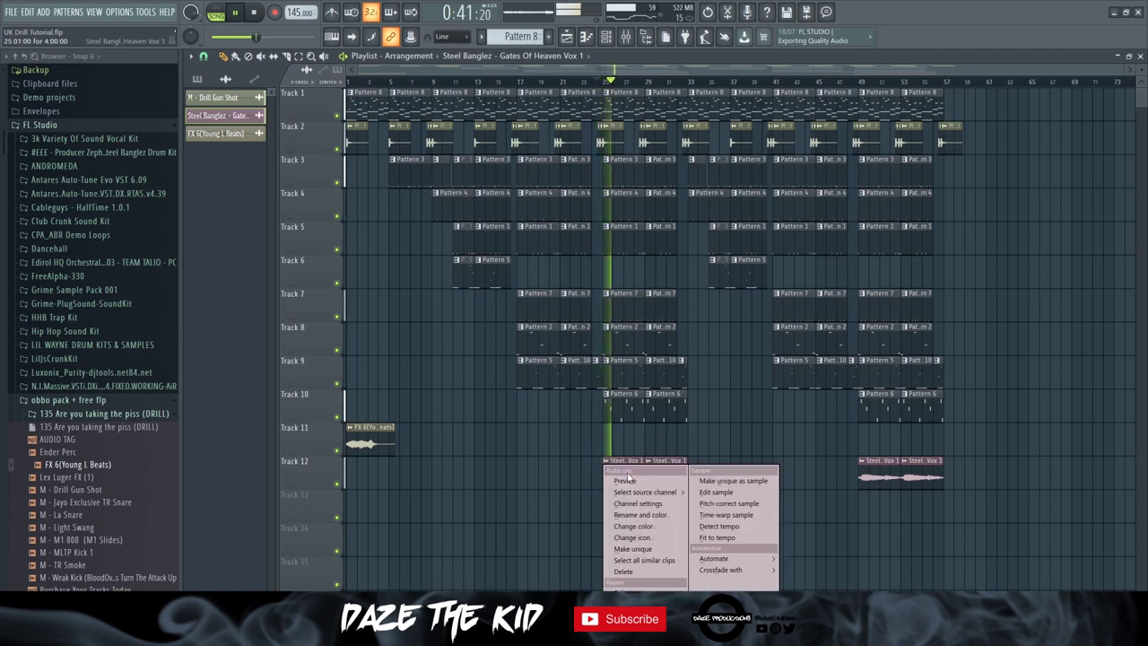
{"action": "left_click", "coordinate": [631, 507]}
{"action": "left_click_drag", "start_coordinate": [481, 179], "coordinate": [480, 202]}
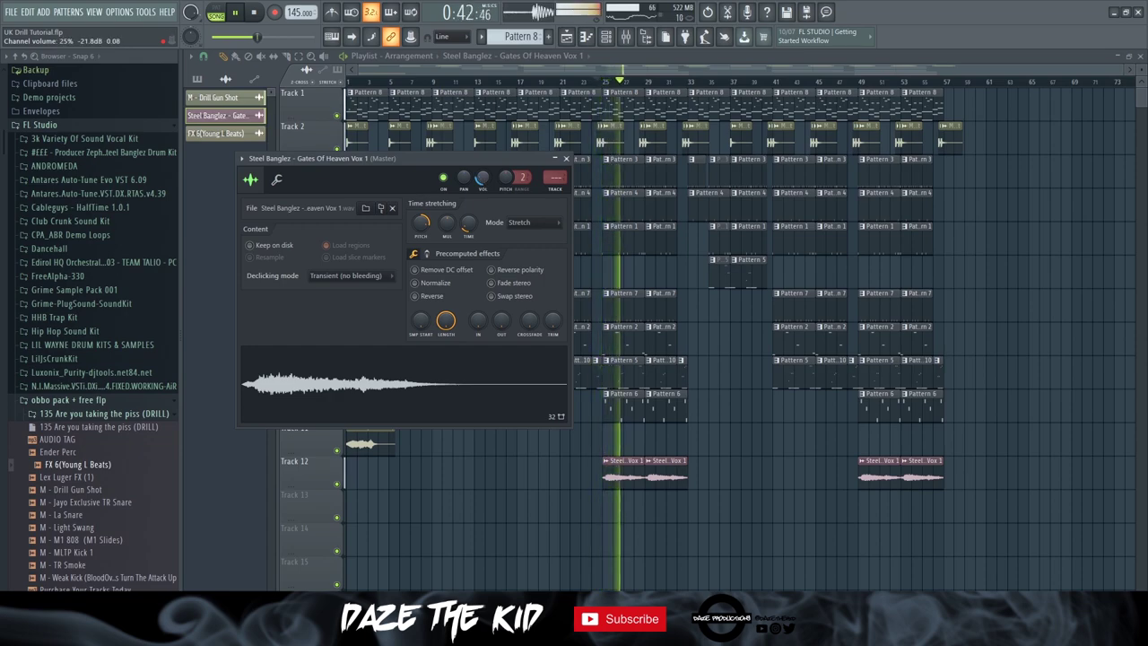
{"action": "left_click", "coordinate": [566, 158]}
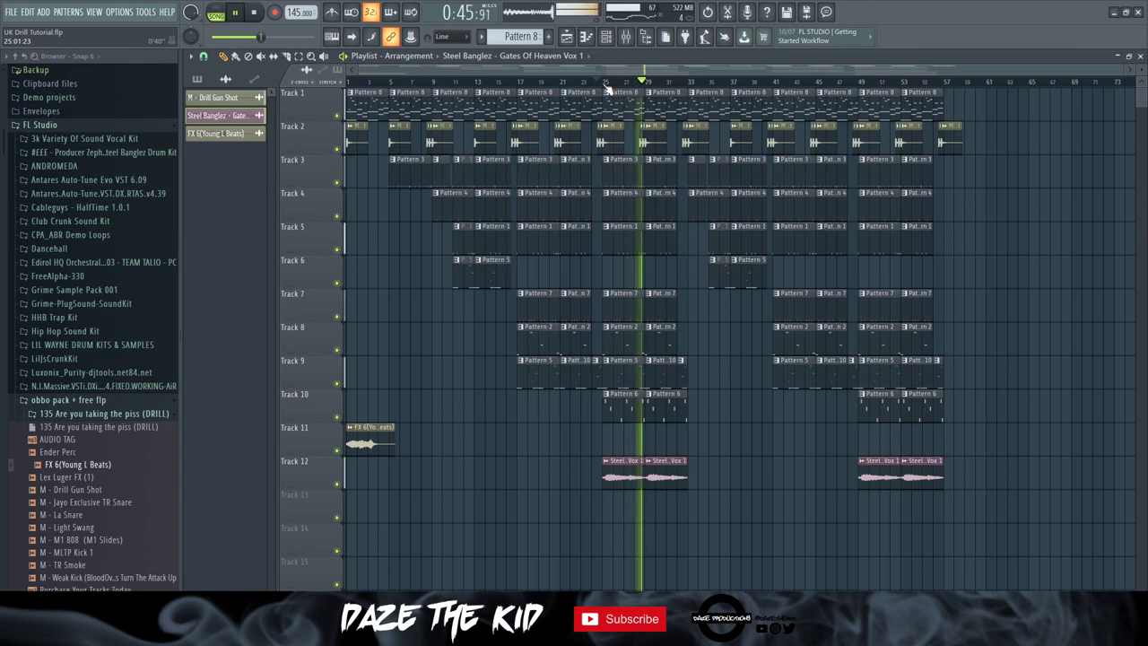
{"action": "left_click", "coordinate": [607, 87]}
Remove the stray vox clip on Track 13 and move the four Gates Of Heaven Vox 1 clips from Track 12 to Track 11
{"action": "left_click", "coordinate": [764, 514]}
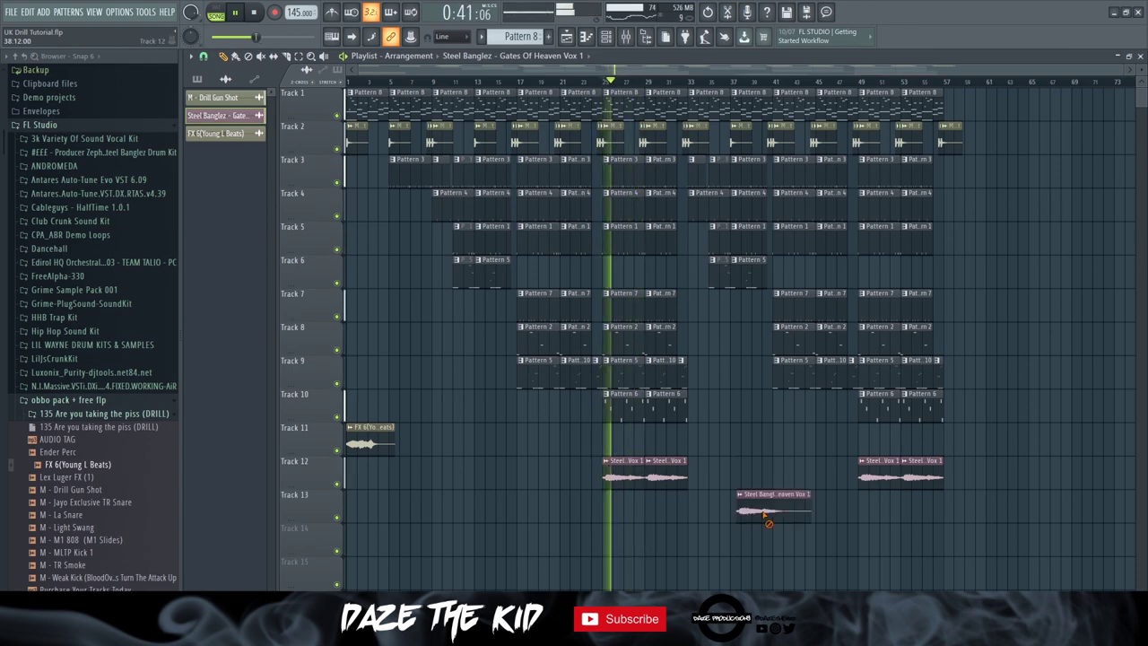
{"action": "right_click", "coordinate": [765, 514]}
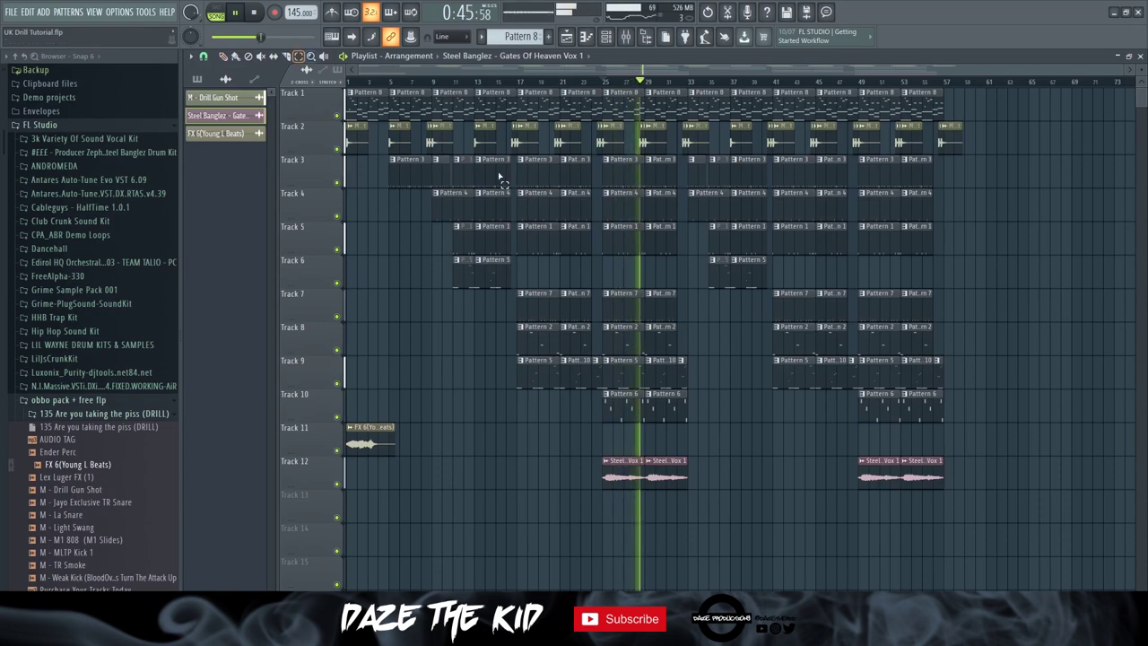
{"action": "left_click_drag", "start_coordinate": [974, 518], "coordinate": [619, 428]}
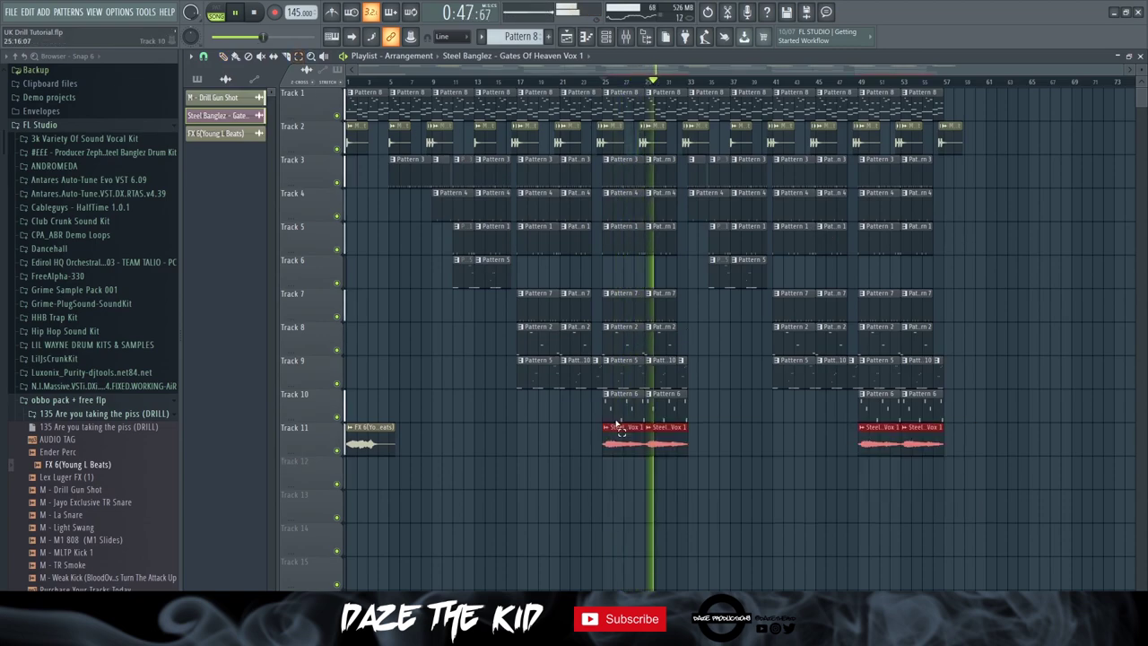
Place Pattern 12 on Track 12 at bars 25, 29, 49 and 53, and set the playback position to bar 25
{"action": "left_click", "coordinate": [897, 517]}
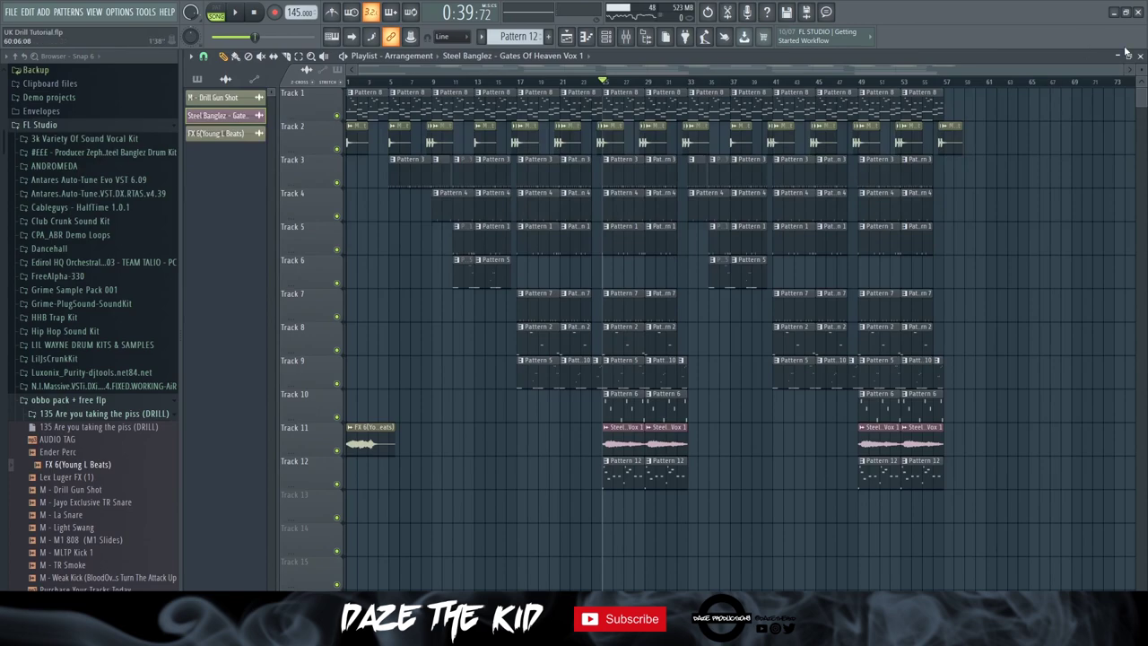
{"action": "left_click", "coordinate": [353, 83]}
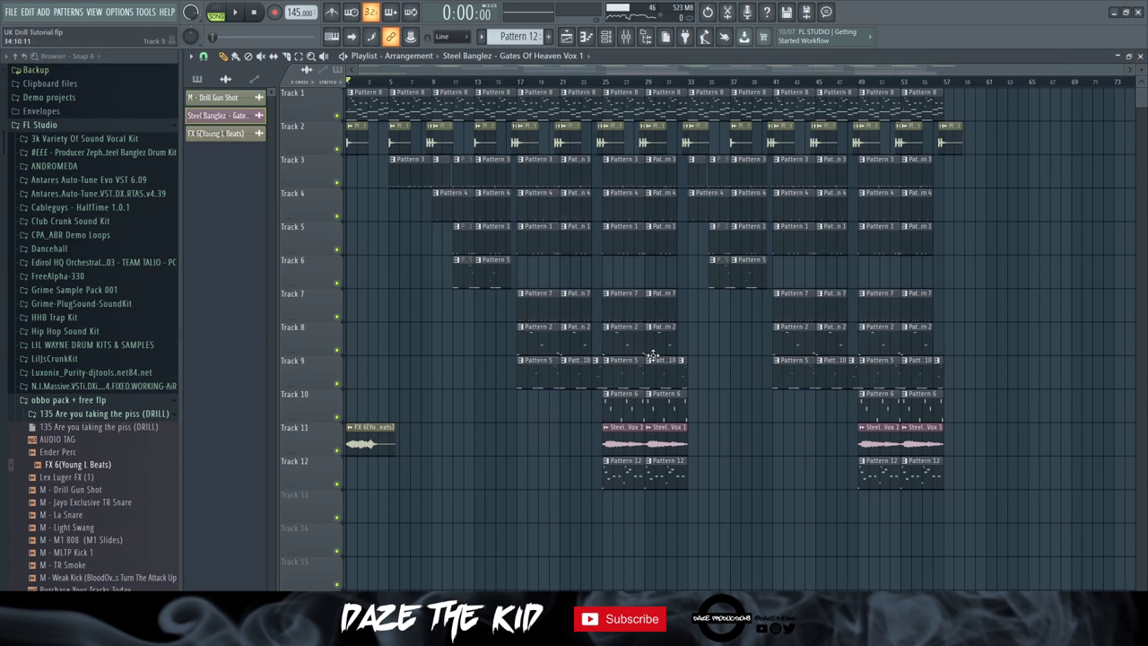
{"action": "left_click", "coordinate": [605, 82]}
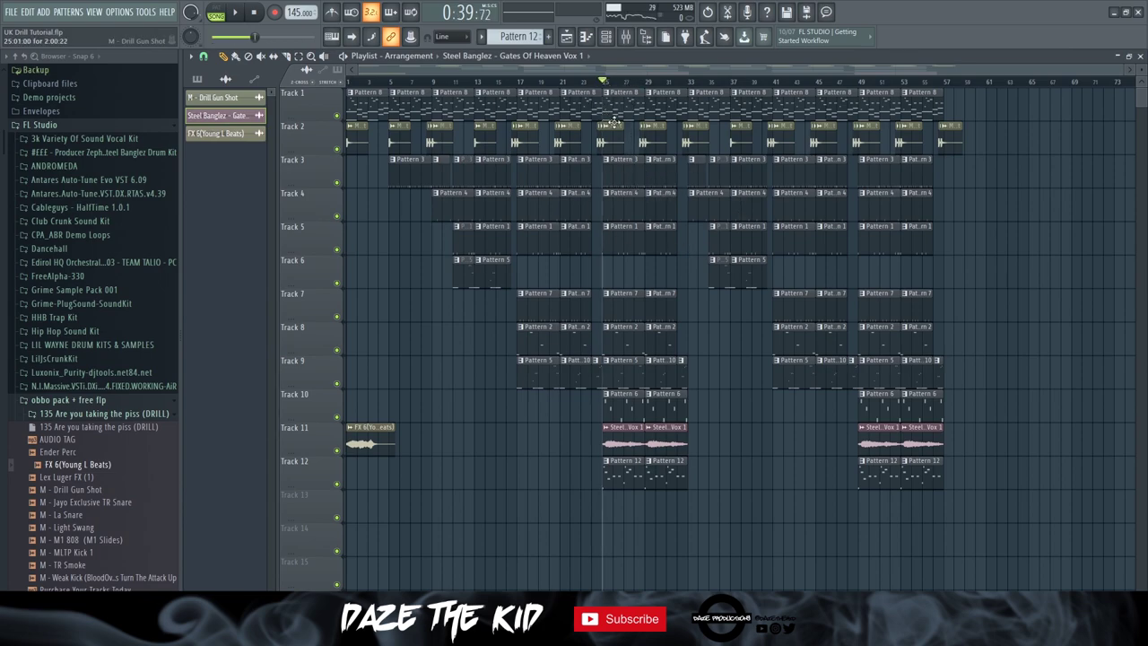